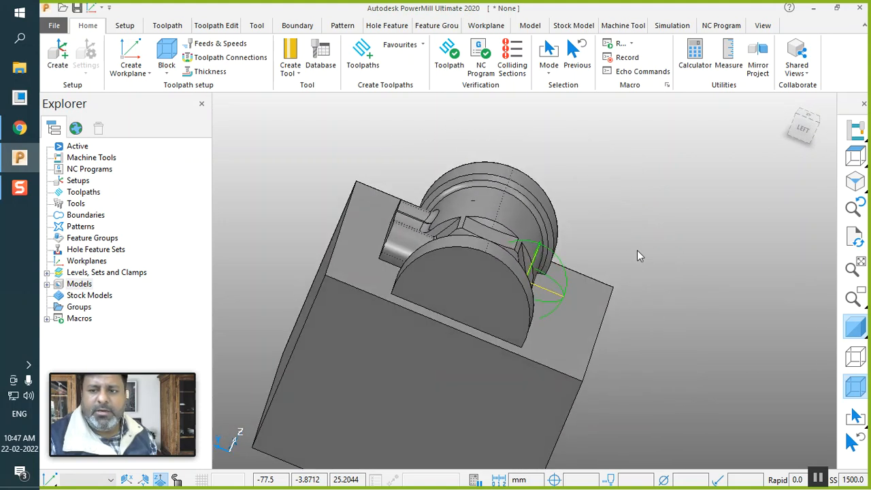
Step: Calculate a box block from the model's limits and accept it
middle_click_drag(577, 318, 711, 346)
middle_click_drag(599, 403, 556, 272)
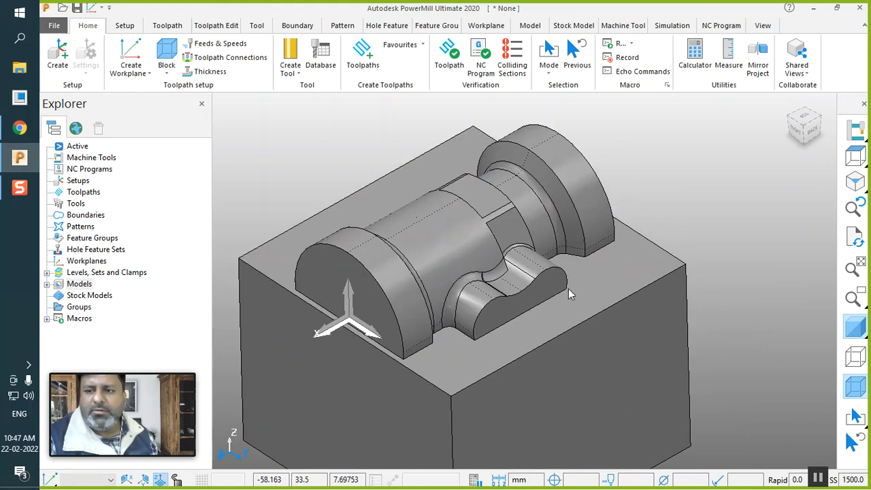
scroll(557, 274, "down", 1)
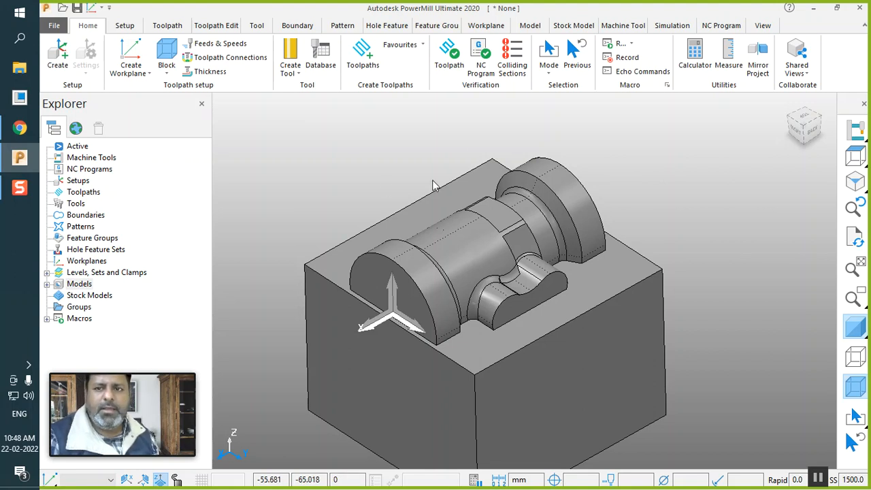
left_click(166, 54)
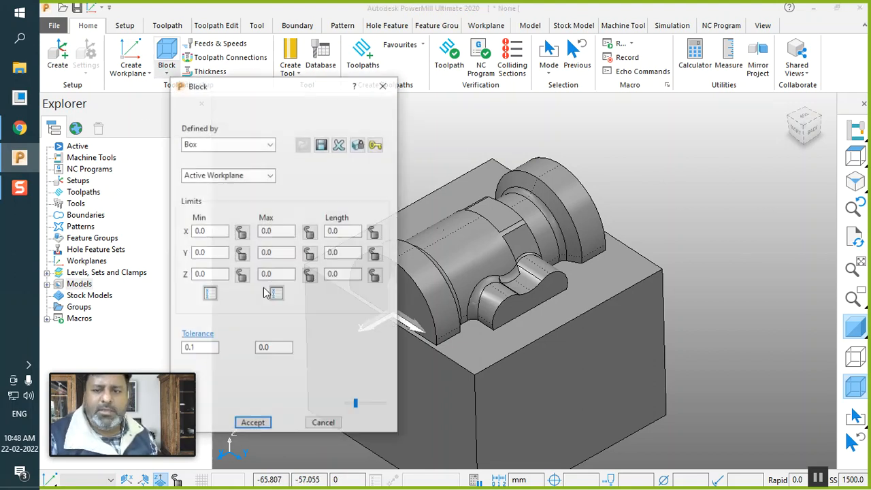
left_click(359, 373)
left_click(257, 424)
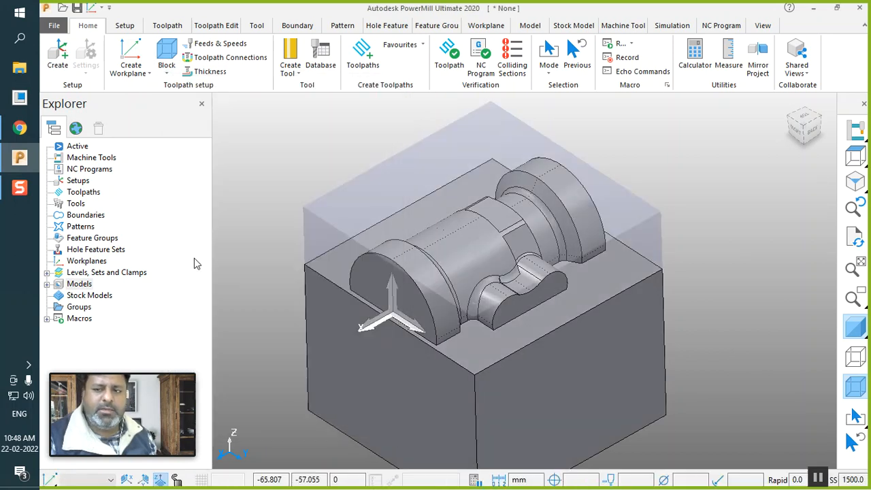
Step: Create a workplane positioned on the block at its top face centre, and activate workplane 1
left_click(129, 68)
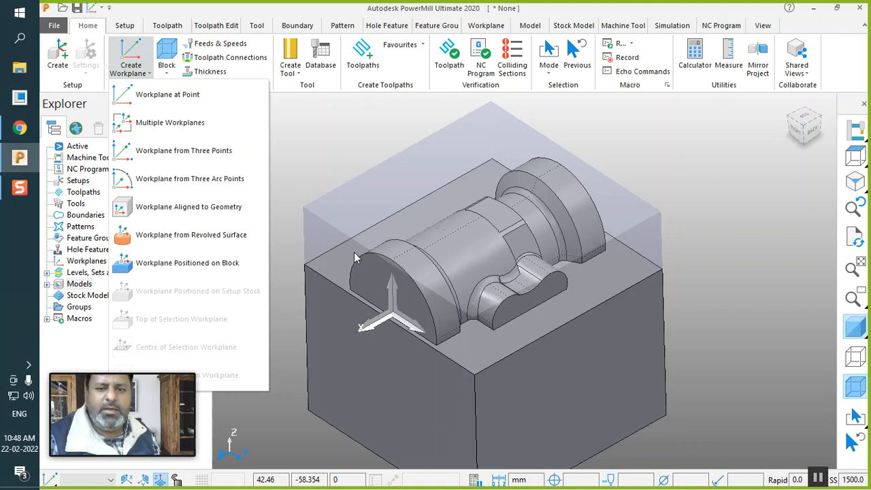
left_click(201, 268)
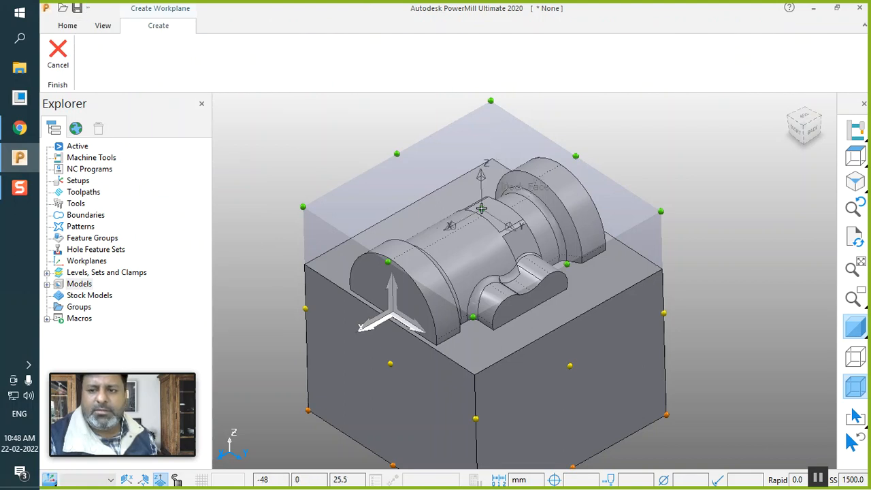
left_click(481, 208)
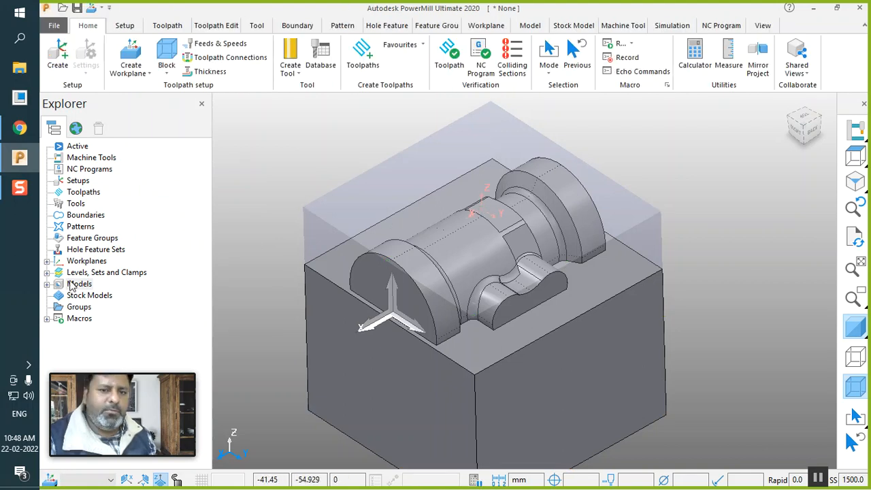
left_click(46, 261)
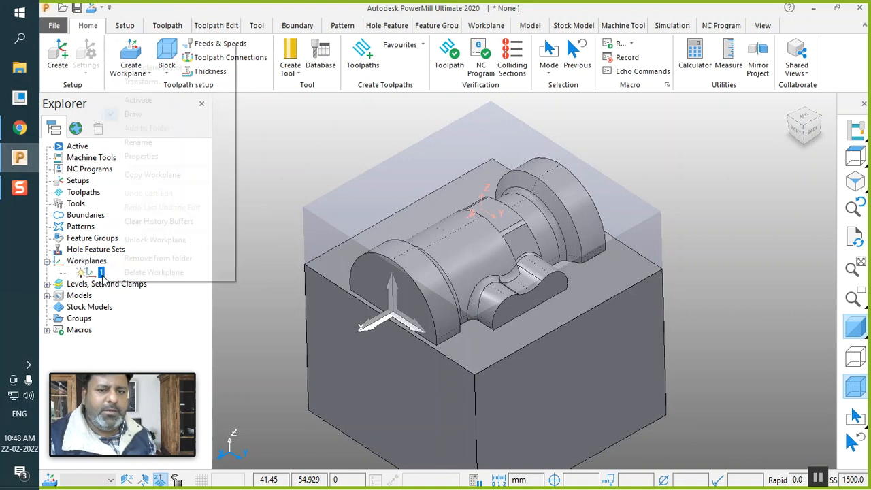
right_click(103, 273)
left_click(139, 100)
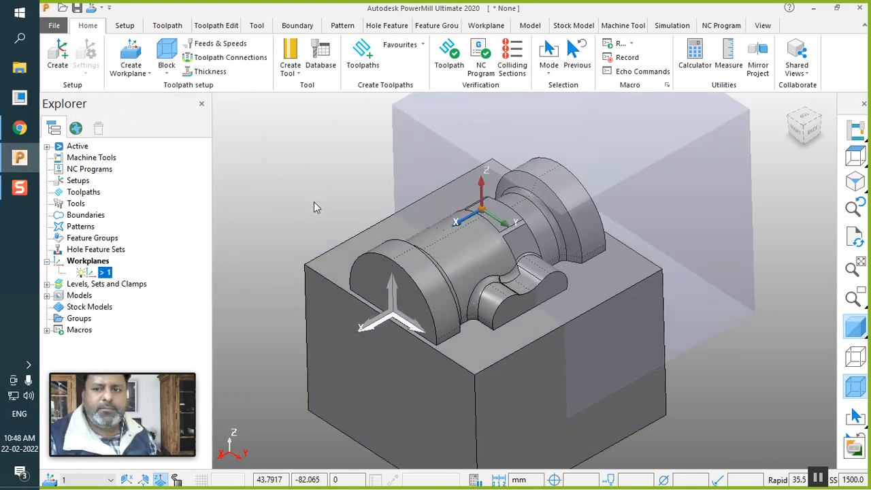
Step: Recalculate the box block relative to the active workplane and hide the world transform axes
left_click(167, 53)
left_click(357, 373)
left_click(251, 424)
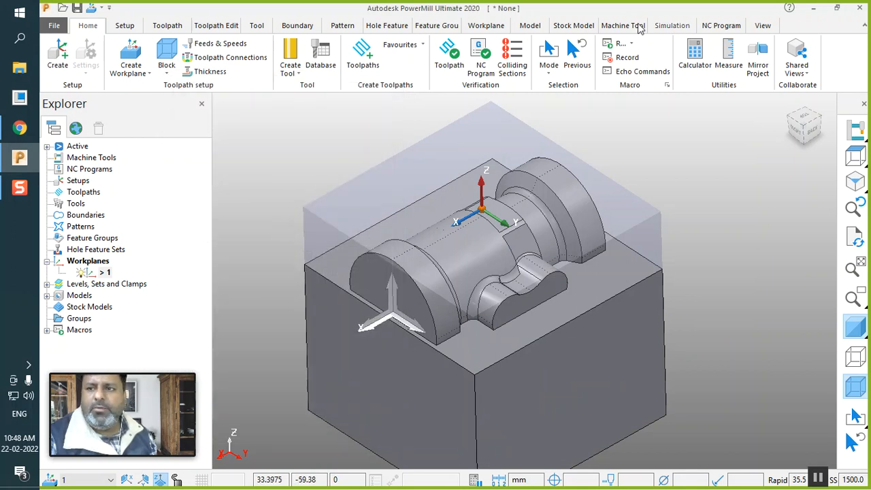
left_click(773, 26)
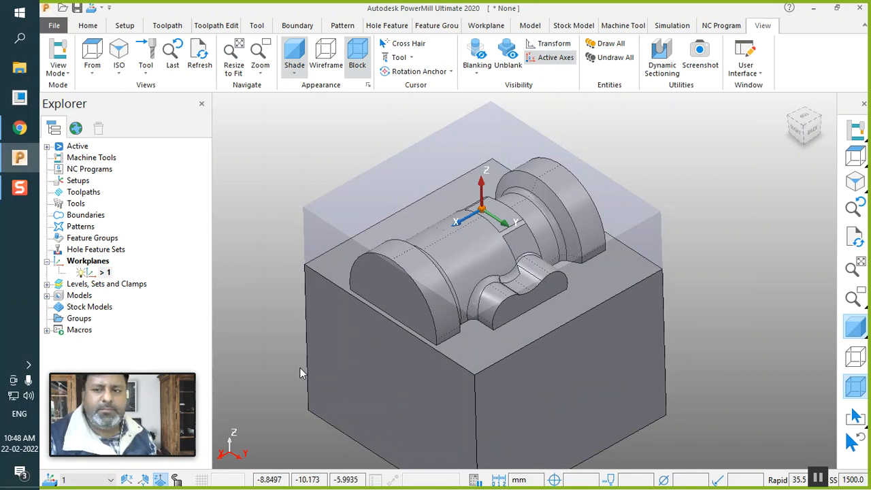
Step: Dock the Windows taskbar along the bottom edge of the screen and refit the maximised program window to it
left_click_drag(68, 463, 85, 473)
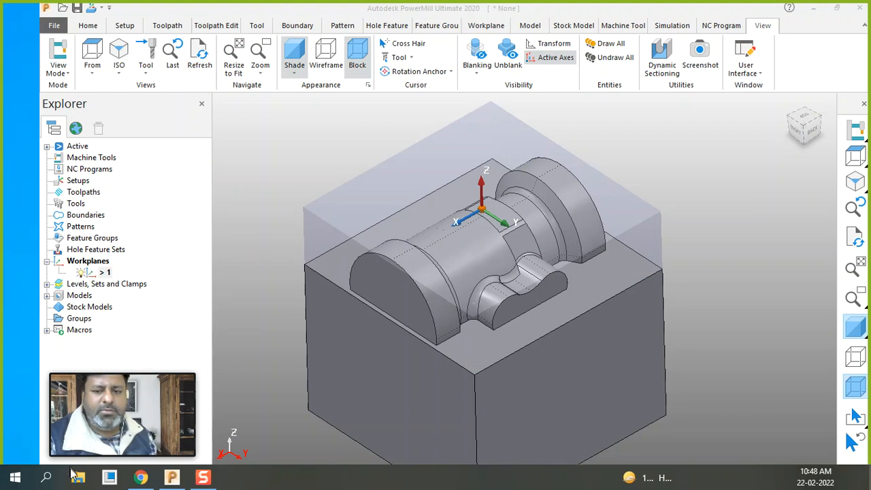
left_click(837, 9)
left_click(593, 15)
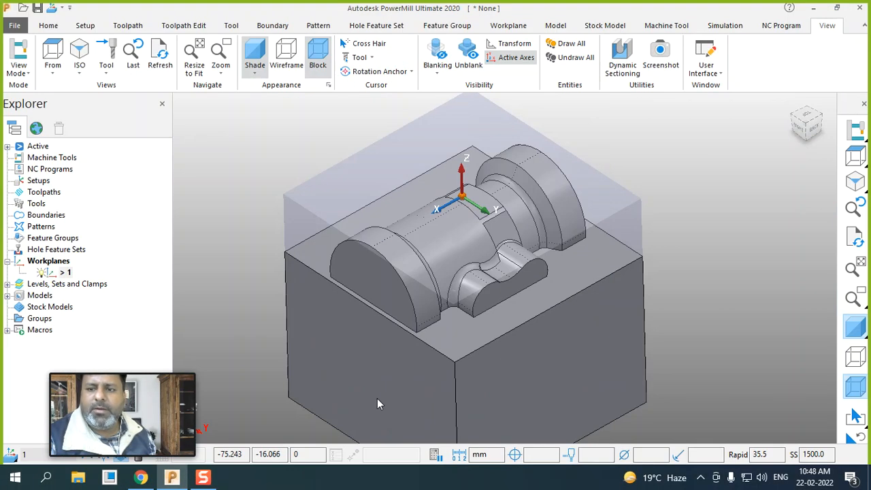
mouse_move(137, 366)
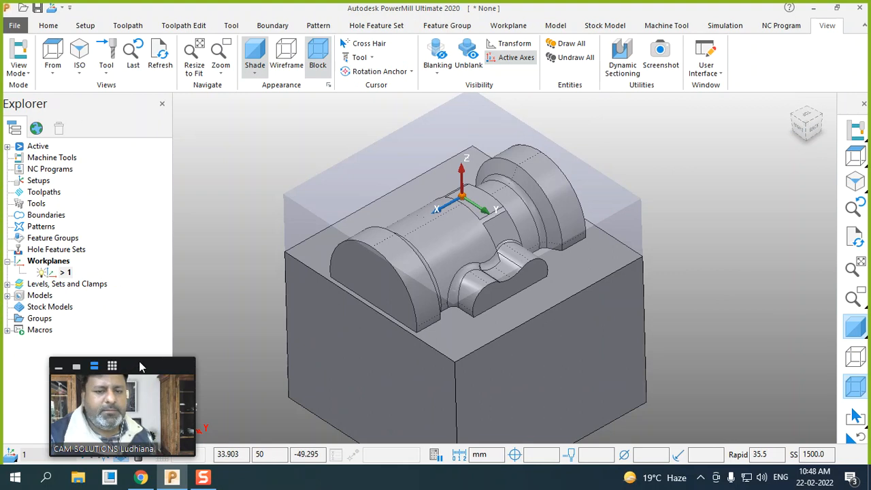
left_click_drag(137, 366, 102, 338)
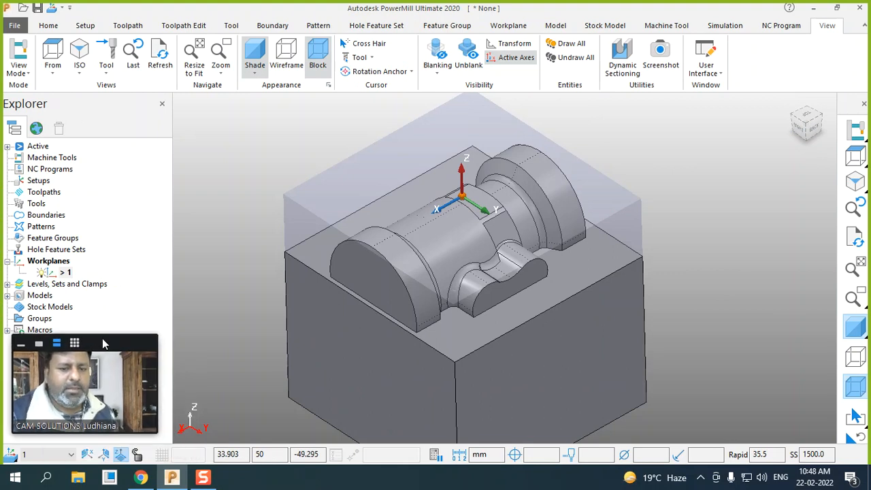
left_click(120, 455)
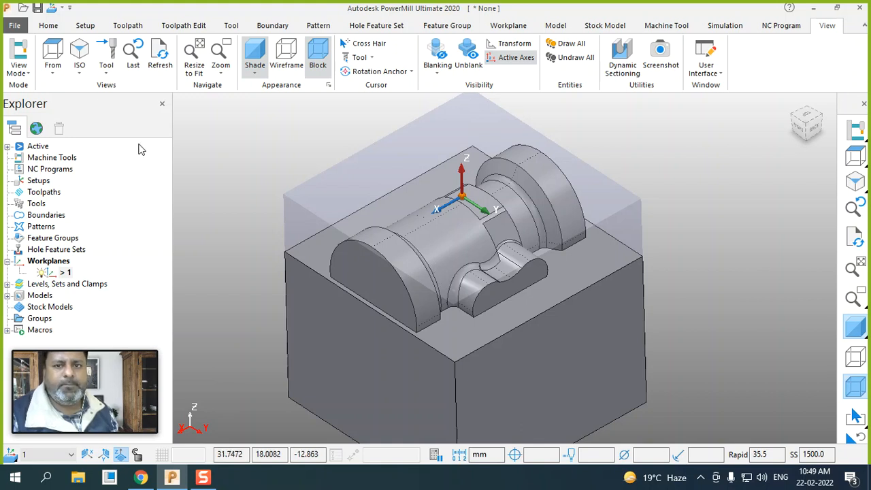
Step: Create an end mill tool with a diameter of 16 mm
left_click(48, 26)
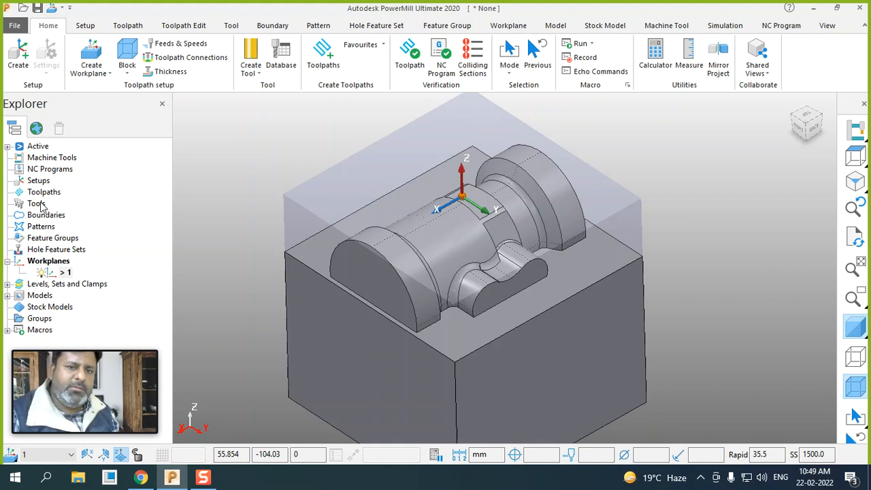
left_click(250, 69)
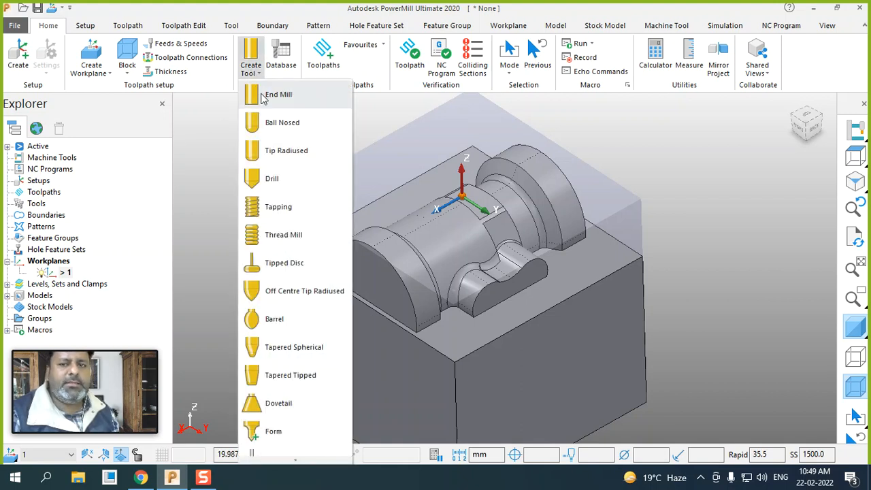
left_click(264, 98)
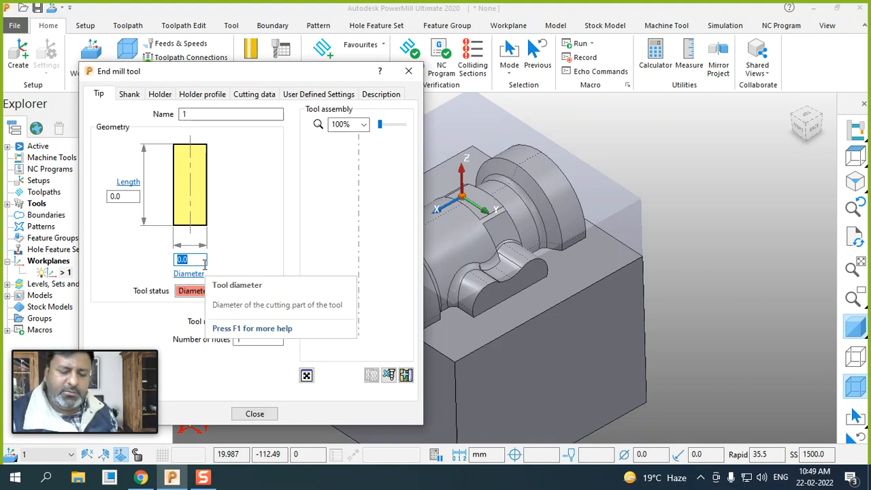
type("16")
key("Return")
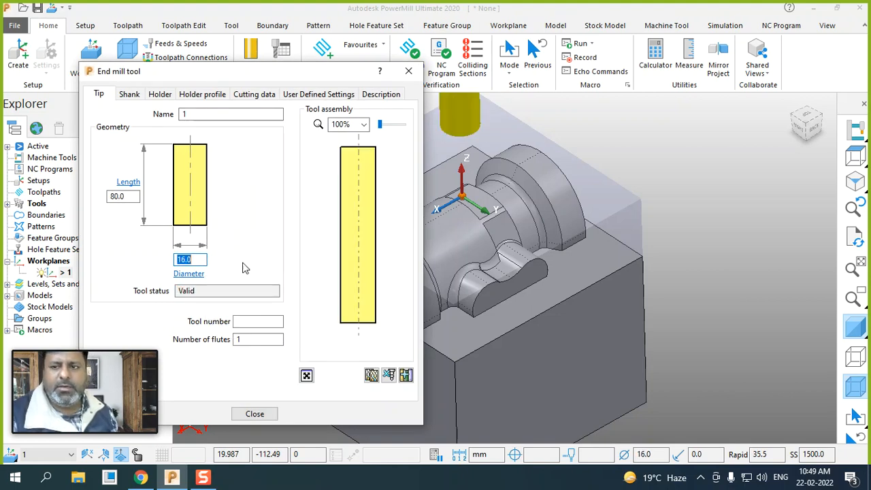
scroll(677, 250, "down", 6)
scroll(648, 222, "up", 5)
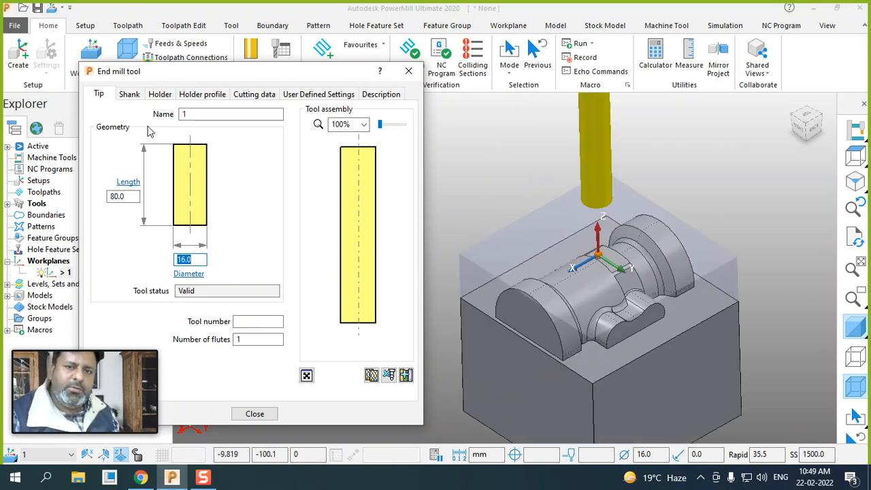
Step: Add one shank component and one holder component to the 16 mm end mill
left_click(129, 94)
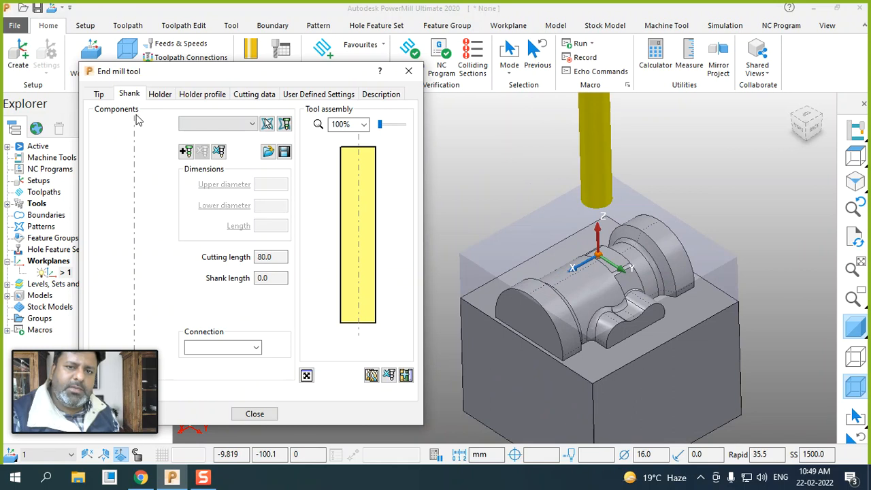
left_click(185, 152)
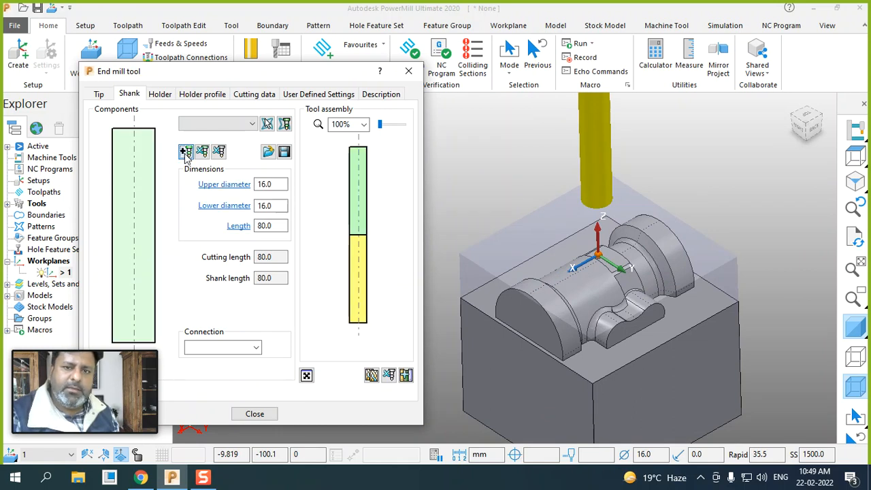
left_click(161, 94)
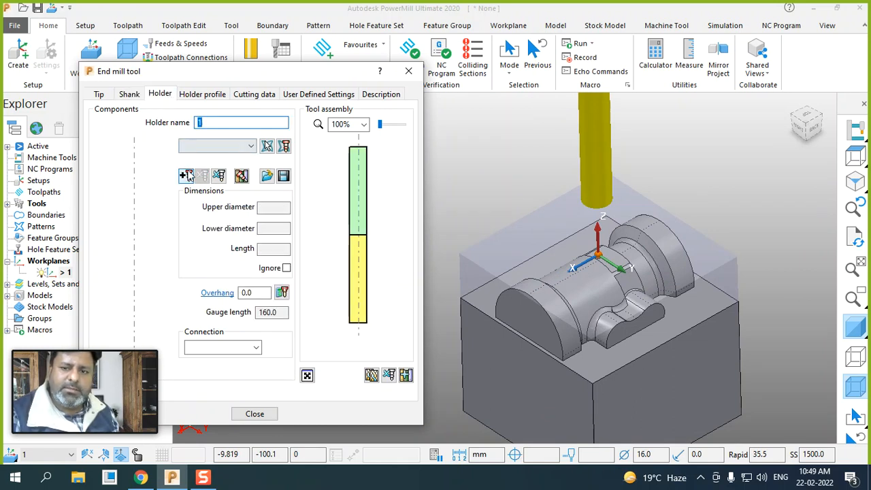
left_click(186, 175)
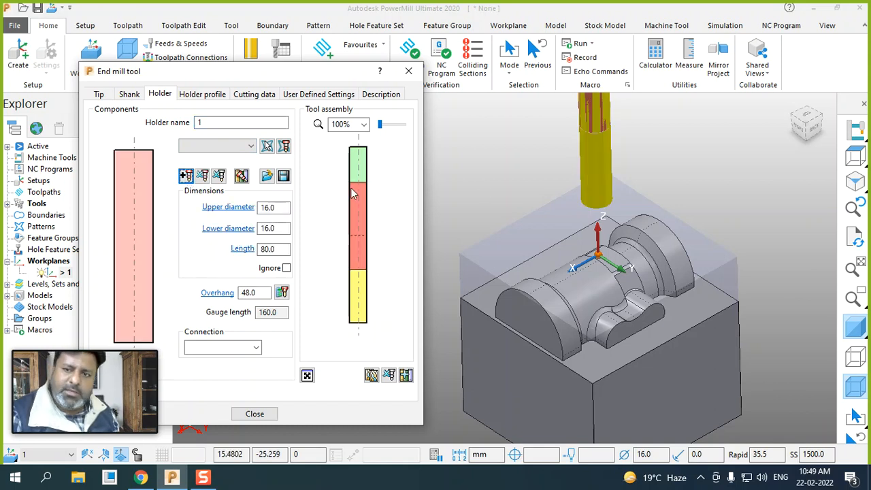
Step: Try holder overhangs of 70 and 90 mm, and set the overhang to 120 mm
double_click(261, 293)
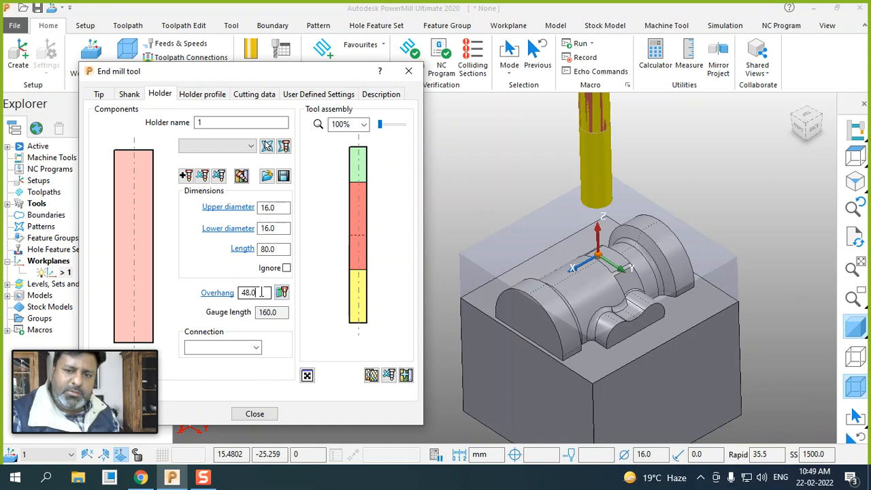
type("70")
key("Return")
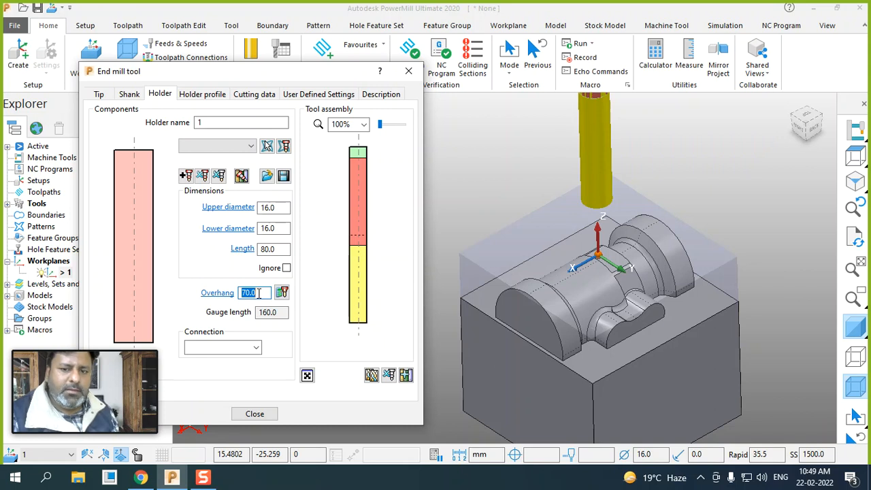
type("90")
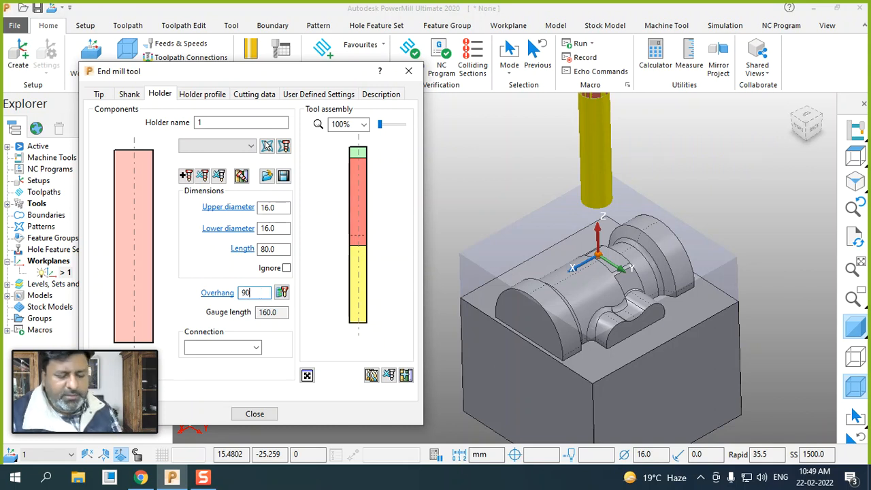
key("Return")
type("12")
key("Return")
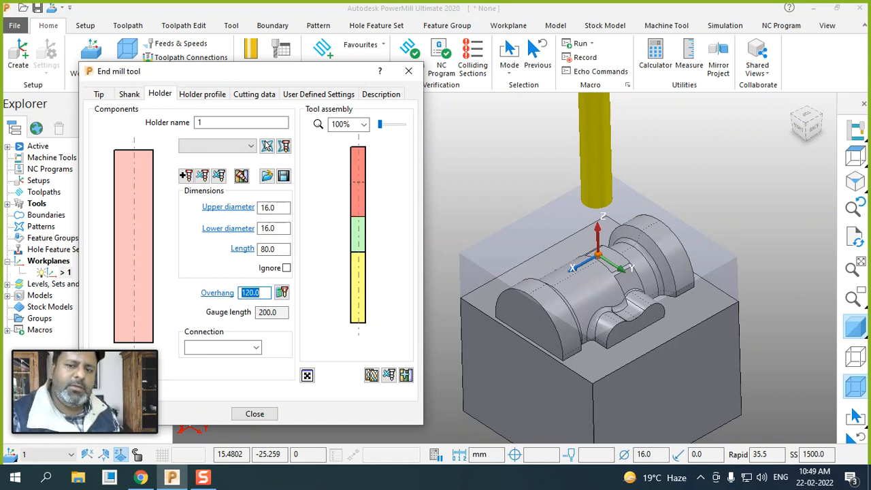
Step: Set the holder component's lower diameter to 18 mm and its upper diameter to 20 mm
left_click(281, 228)
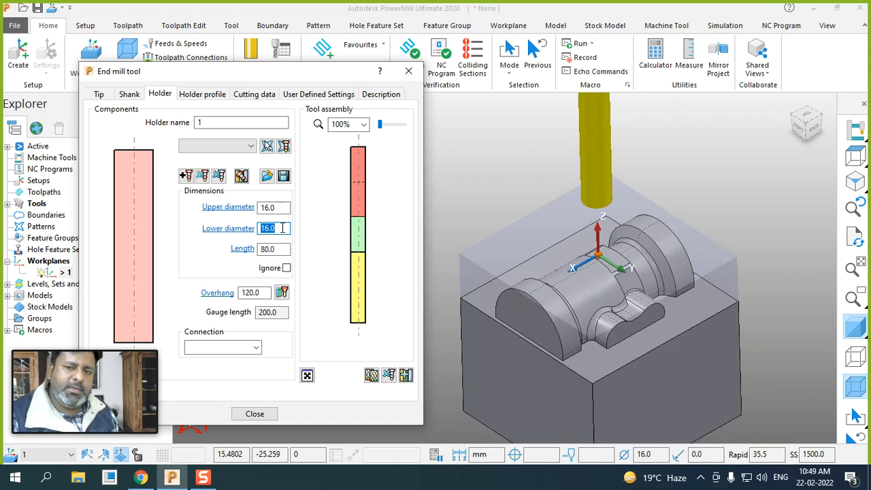
type("1")
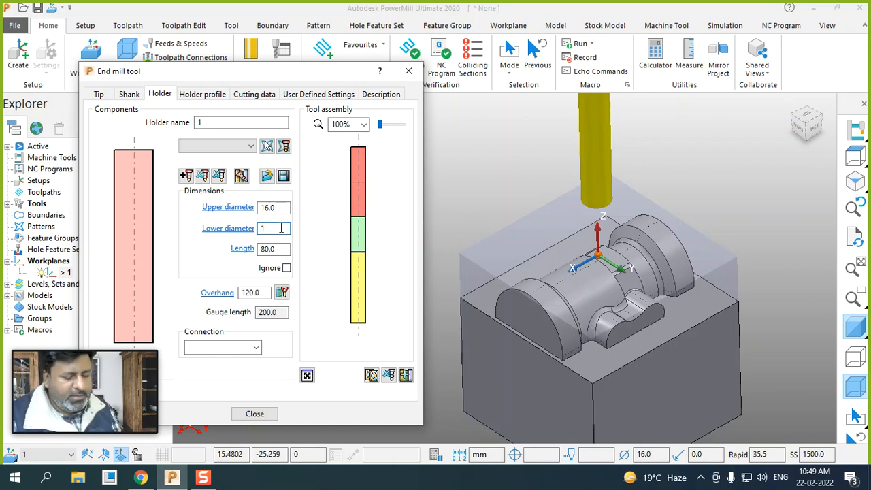
type("8")
key("Return")
left_click(282, 207)
type("20")
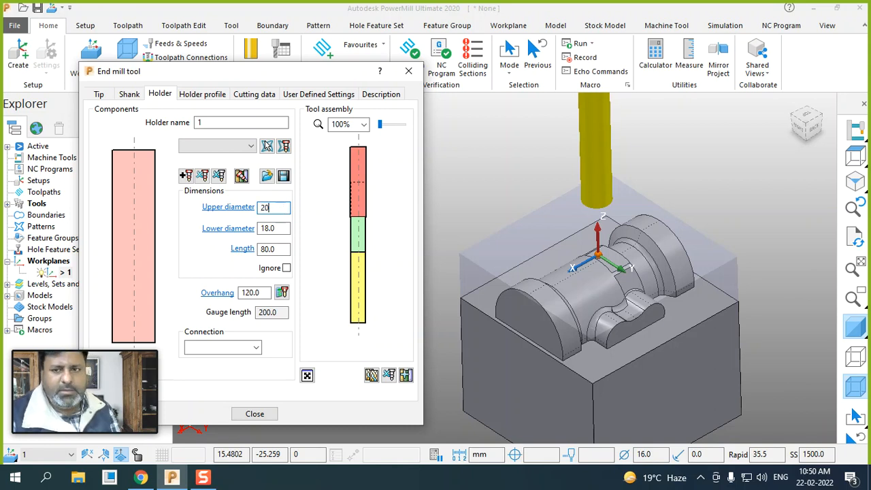
key("Return")
Step: Set the holder component's upper diameter to 30 mm
left_click(277, 228)
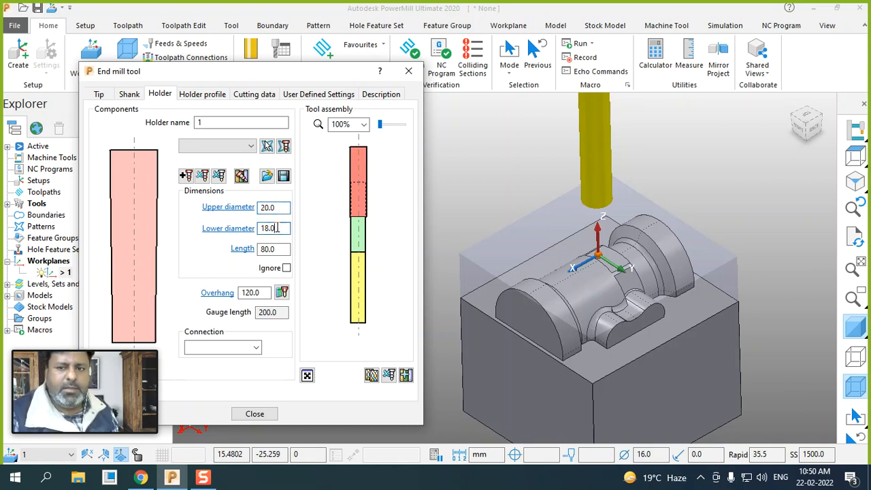
left_click_drag(283, 208, 248, 209)
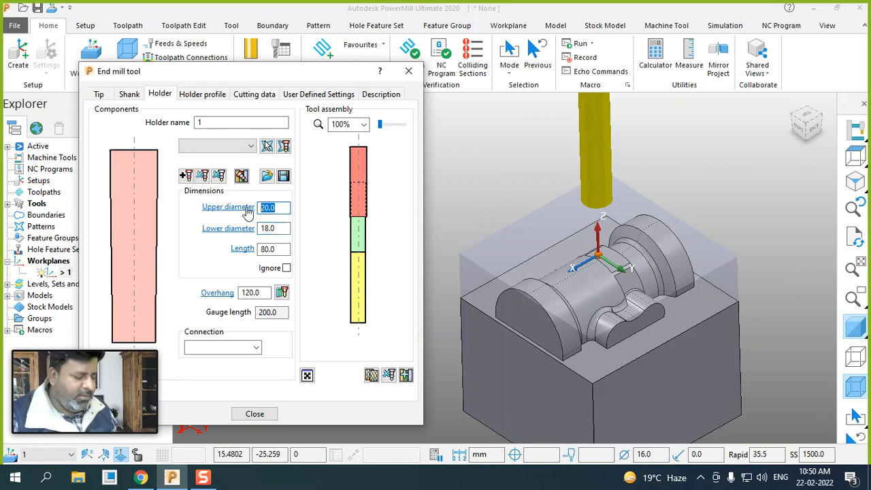
type("3")
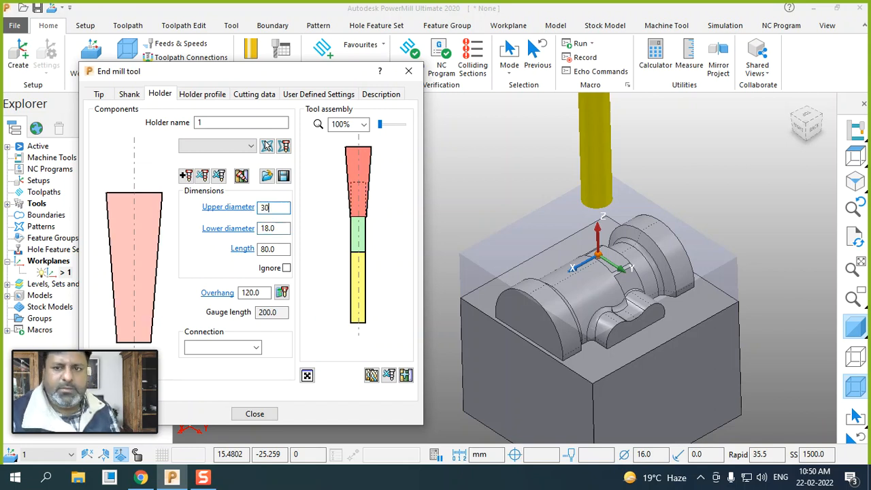
Step: Rename the 16 mm end mill as END16
scroll(494, 310, "down", 3)
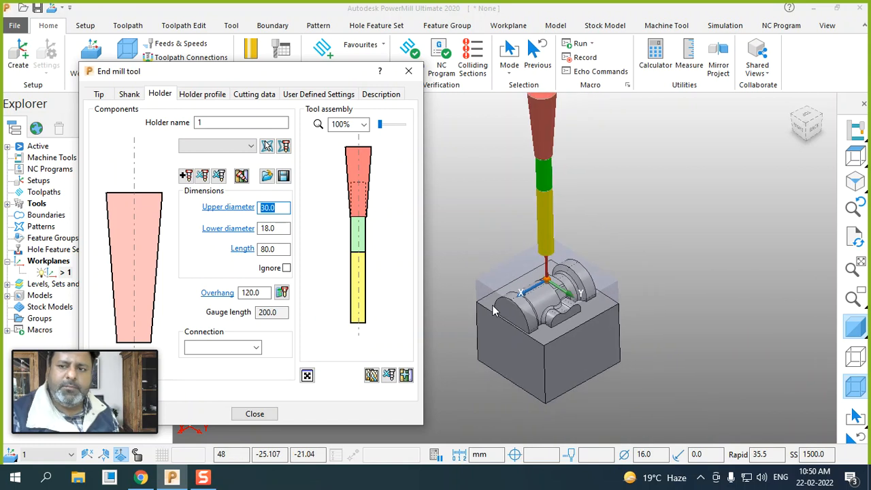
scroll(477, 285, "up", 2)
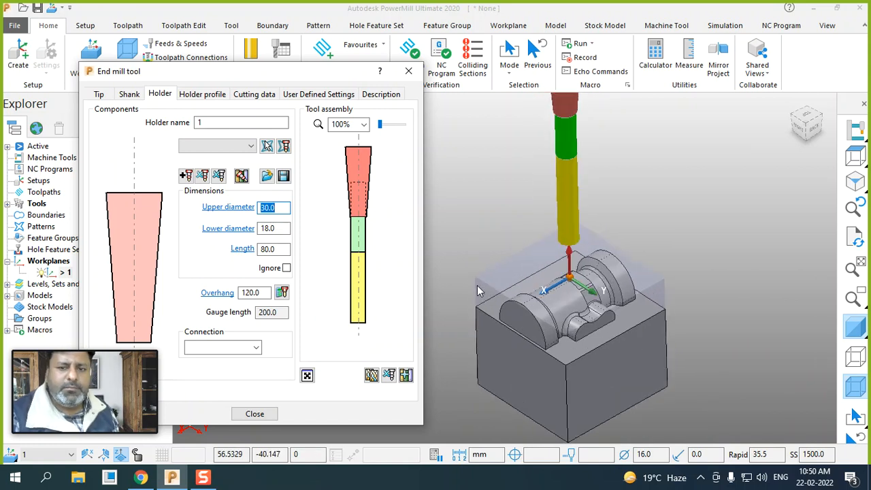
left_click(102, 98)
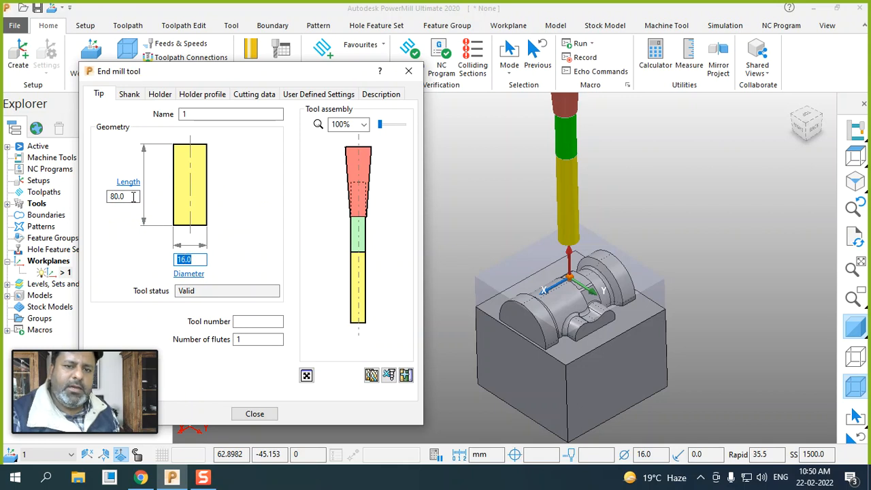
left_click(129, 95)
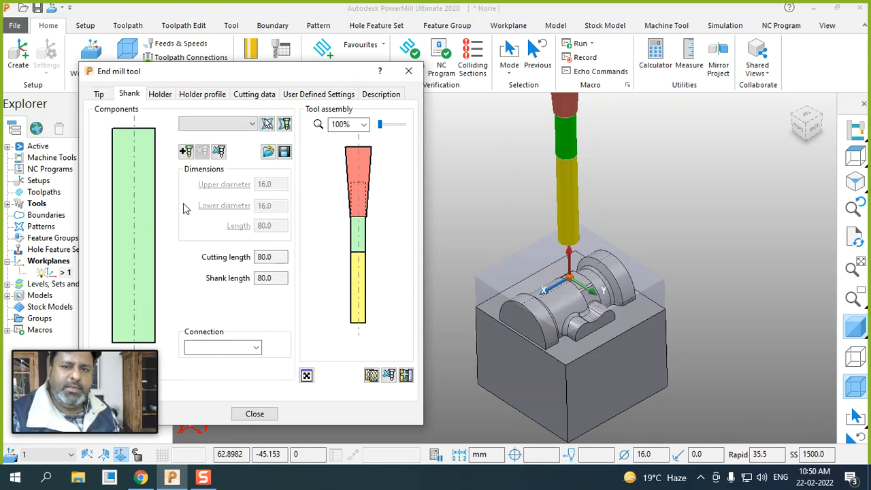
left_click(162, 96)
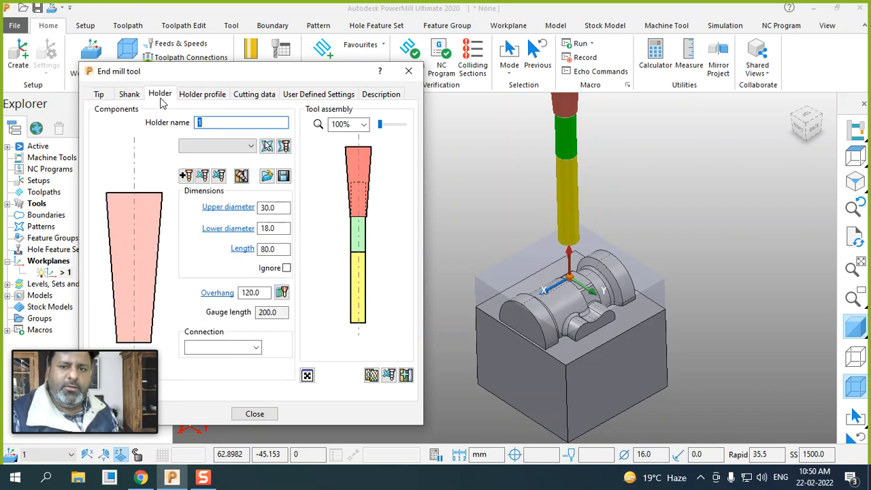
left_click(98, 95)
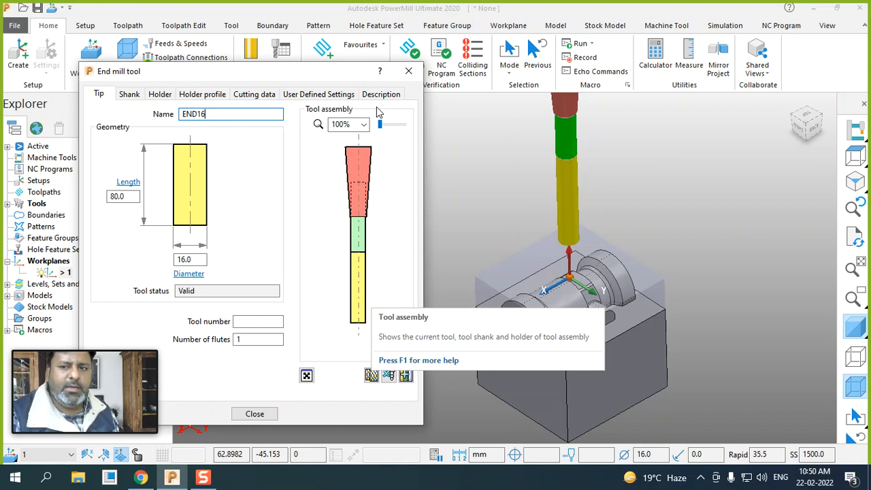
Step: Enlarge the tool assembly preview to 500% and return it to 100%
left_click(363, 124)
left_click(351, 150)
left_click(363, 124)
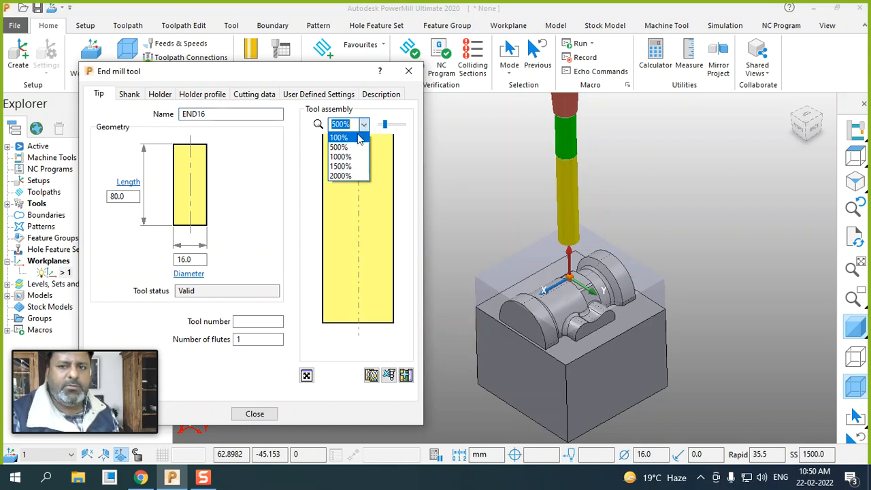
left_click(359, 138)
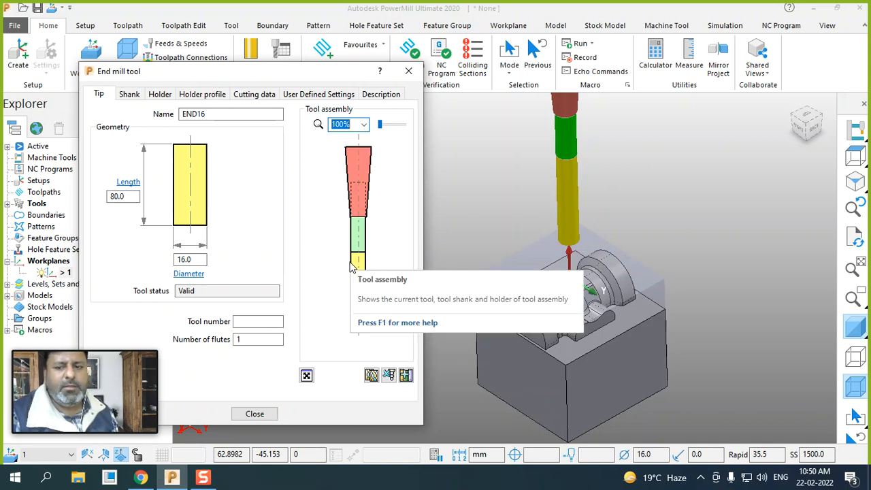
Step: Set the END16 tool's number to 1 and its number of flutes to 3, and finish the tool definition
left_click(257, 321)
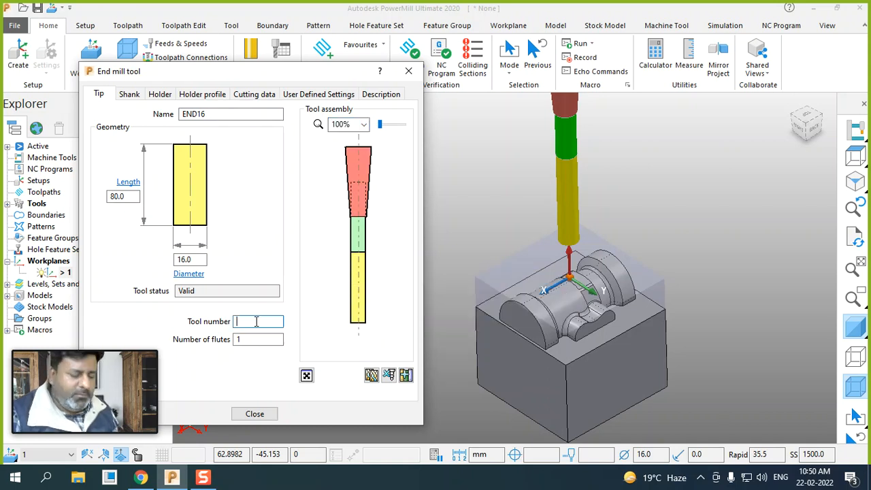
left_click(255, 339)
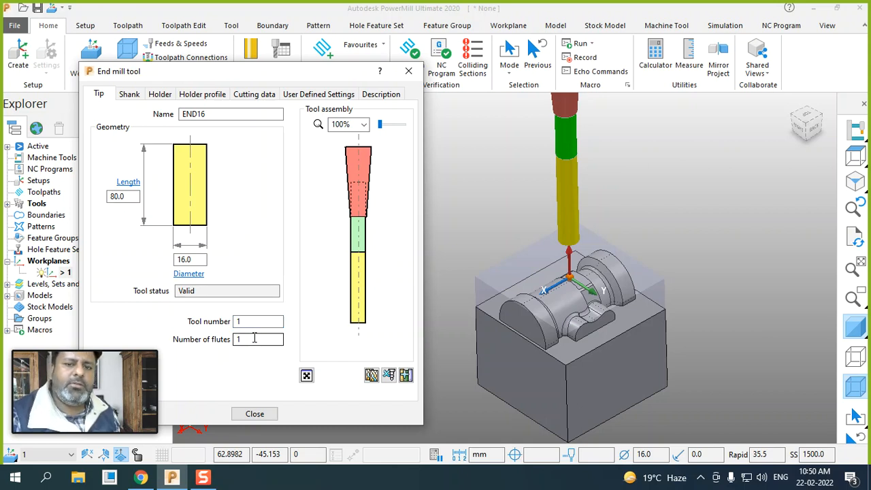
double_click(252, 323)
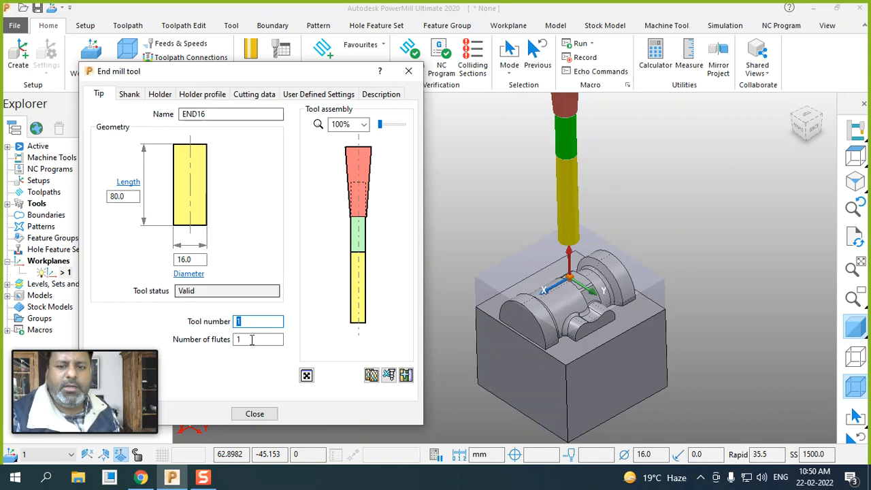
double_click(251, 338)
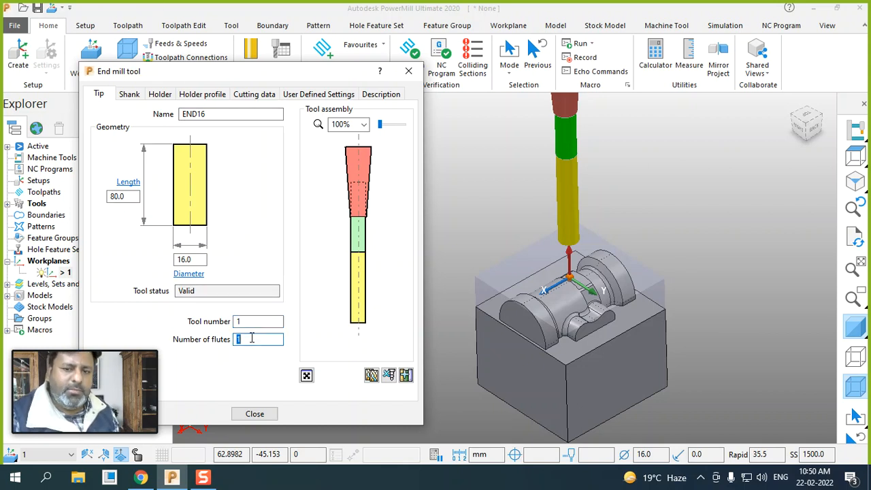
type("3")
left_click(250, 321)
left_click_drag(244, 71, 304, 70)
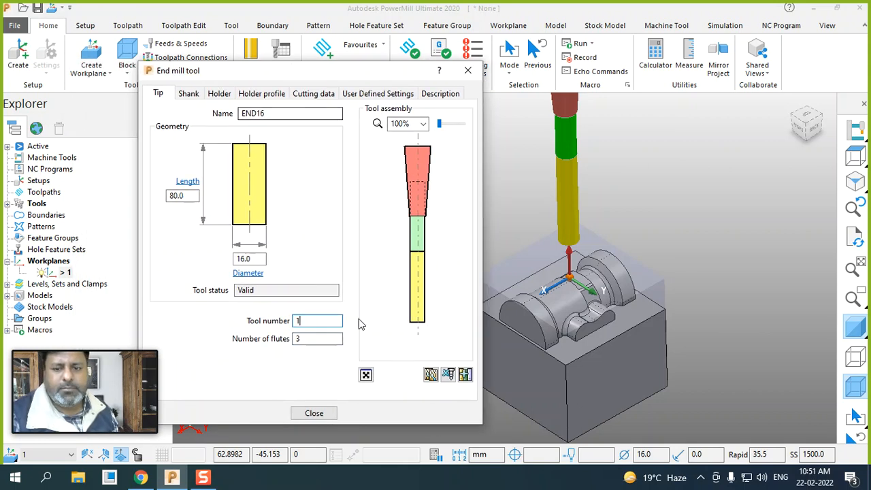
left_click(330, 413)
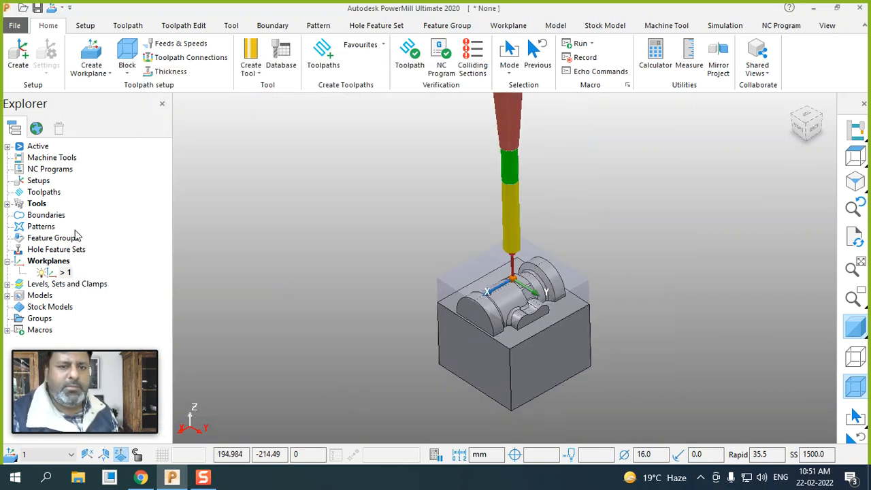
Step: Examine the END16 tool and the junk model in the project tree, and inspect the part and its block up close
left_click(8, 203)
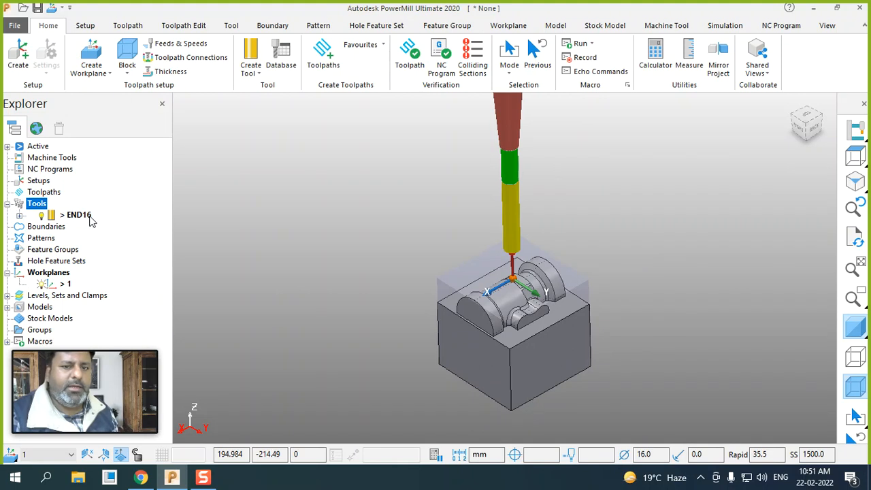
mouse_move(92, 219)
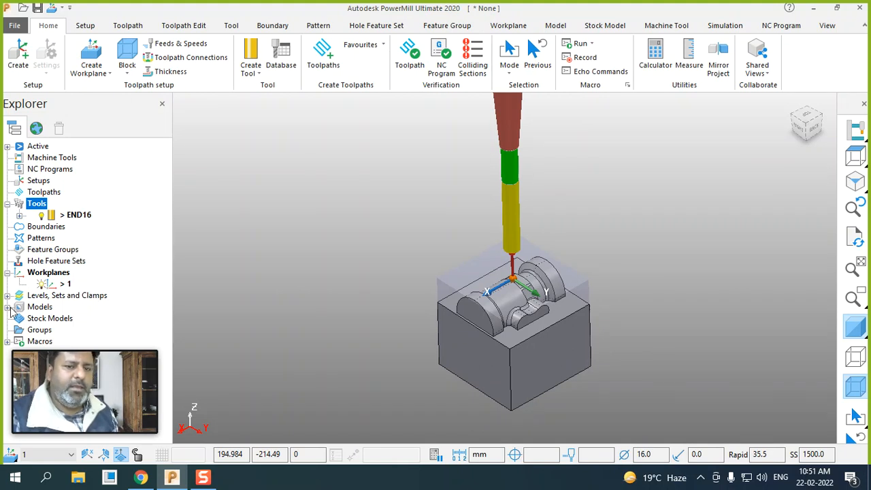
double_click(41, 306)
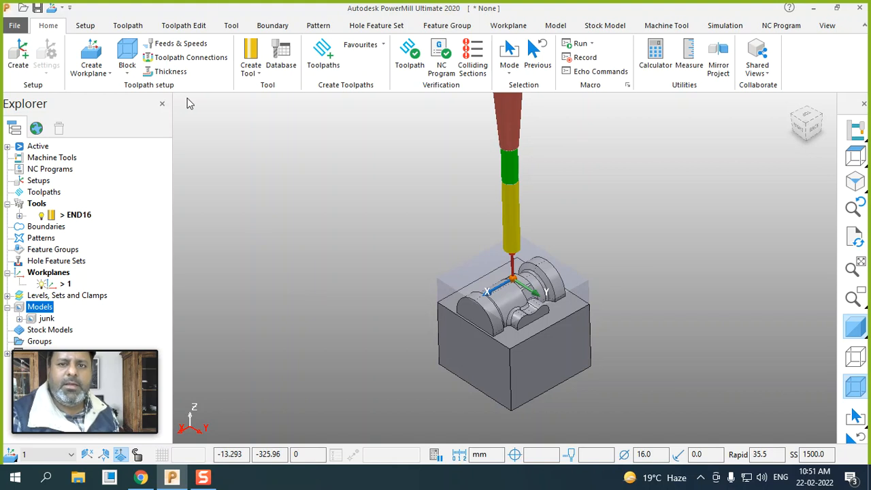
left_click(47, 318)
scroll(591, 341, "up", 3)
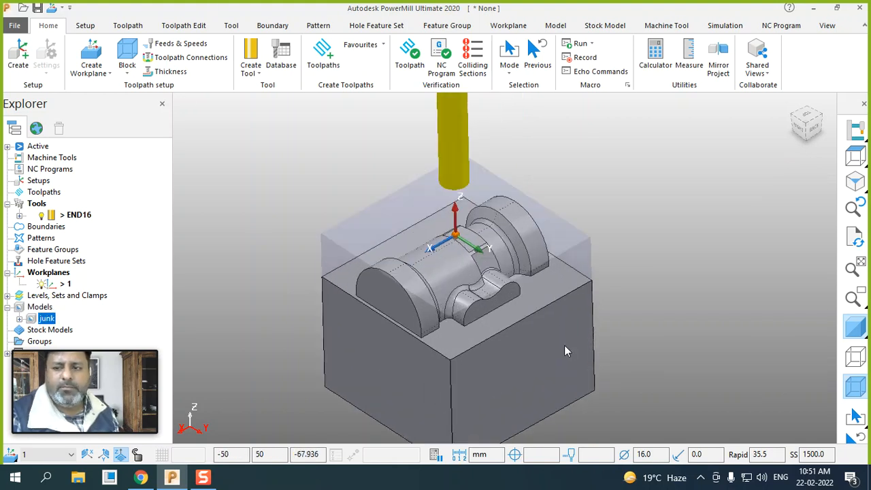
scroll(362, 245, "down", 2)
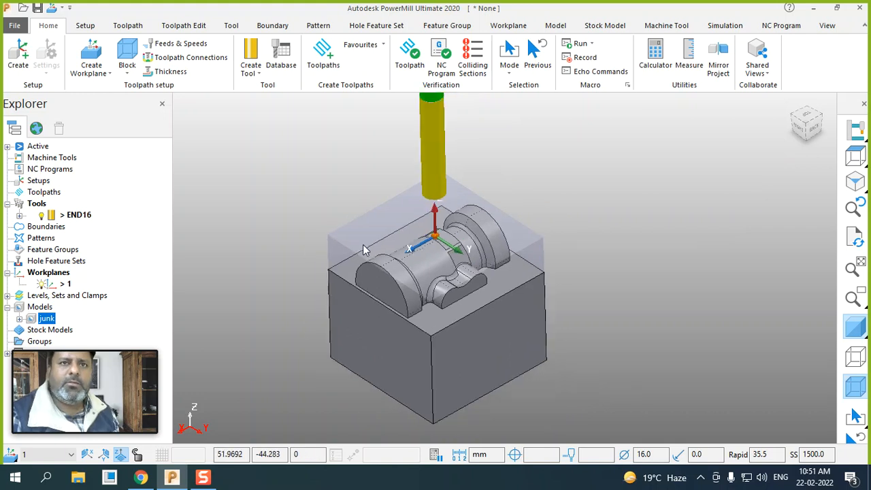
left_click(300, 341)
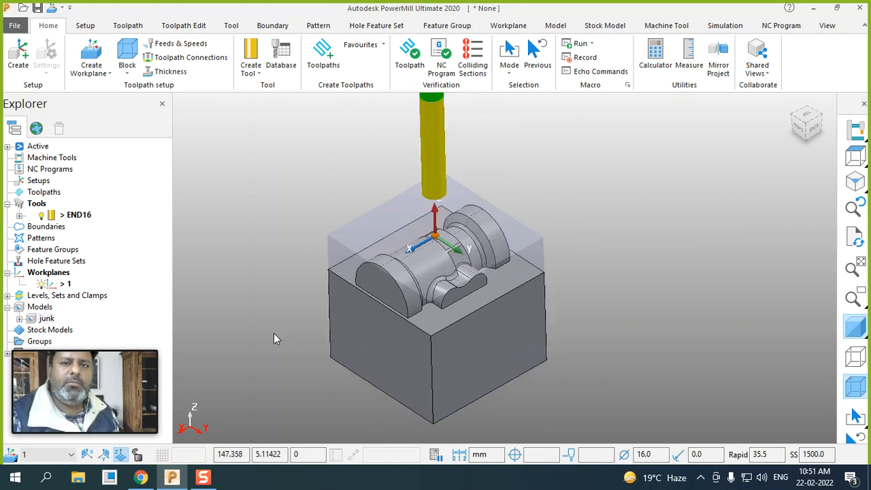
scroll(389, 369, "up", 1)
scroll(469, 188, "up", 2)
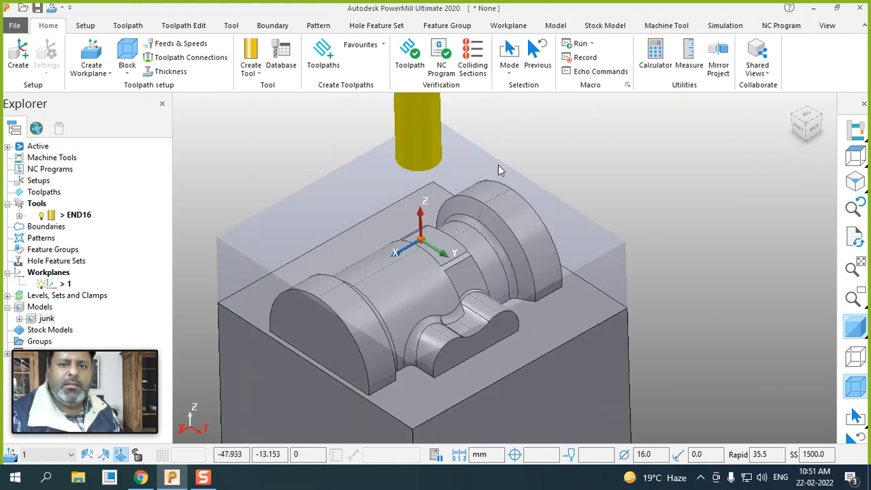
scroll(498, 164, "down", 1)
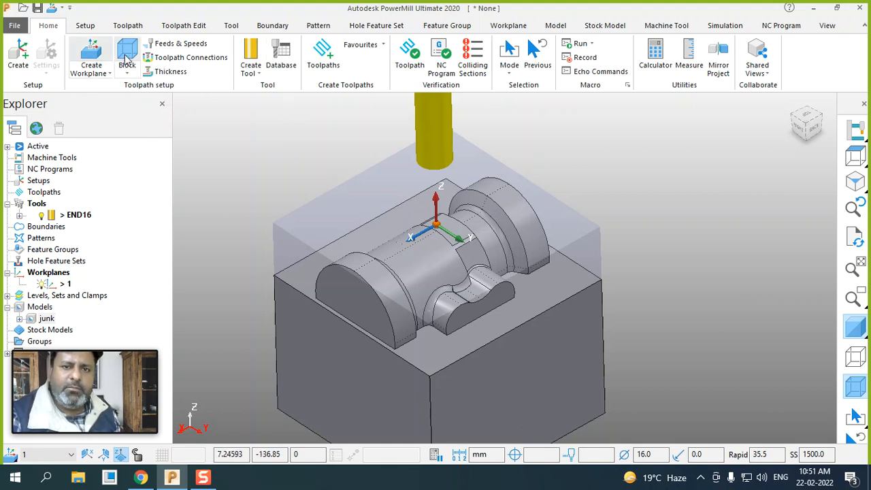
Step: Create a toolpath with the Model Area Clearance strategy from the 3D Area Clearance category
left_click(323, 56)
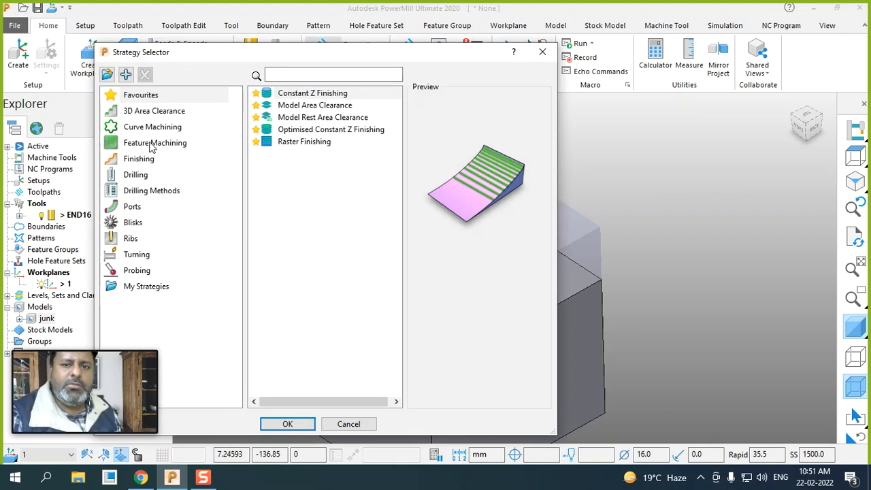
left_click(163, 116)
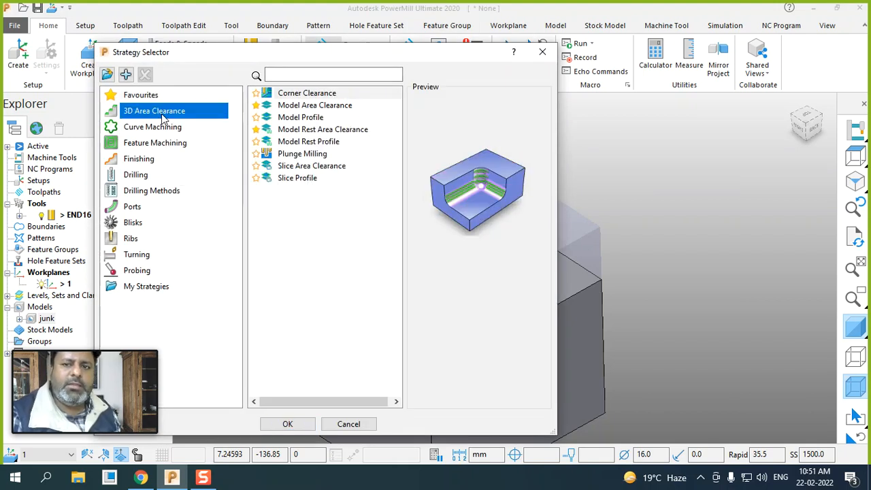
left_click(307, 107)
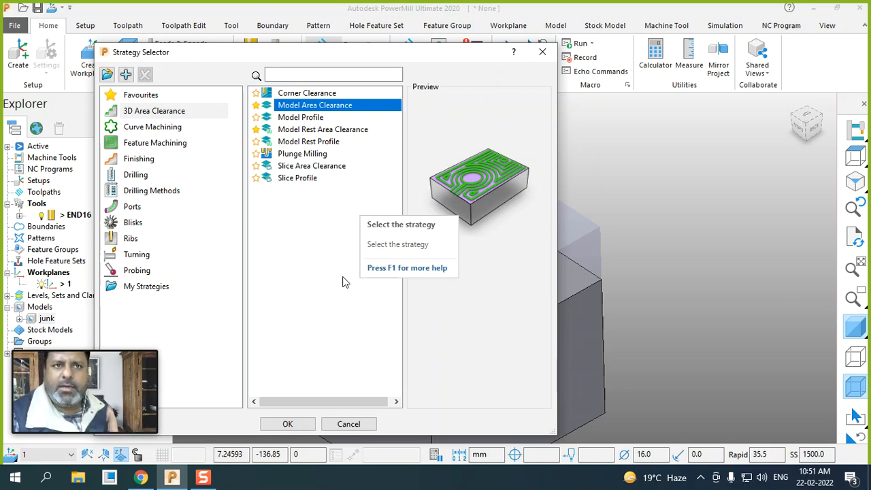
left_click(304, 425)
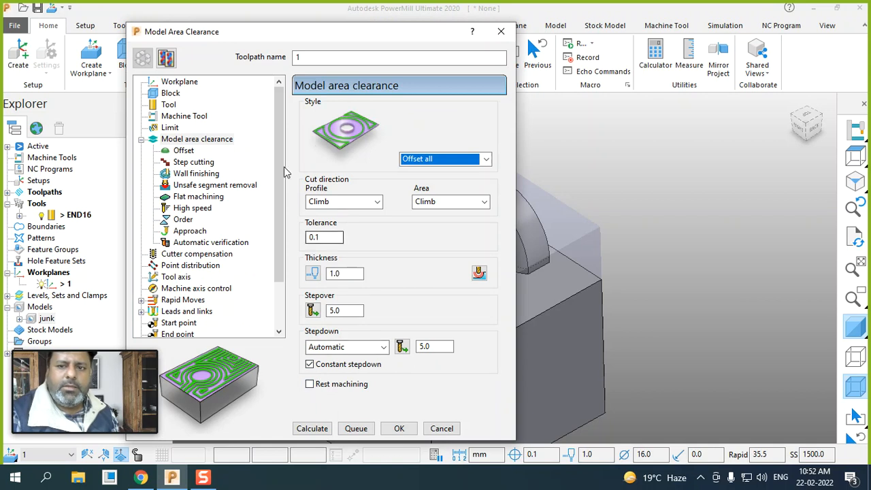
left_click_drag(190, 33, 224, 17)
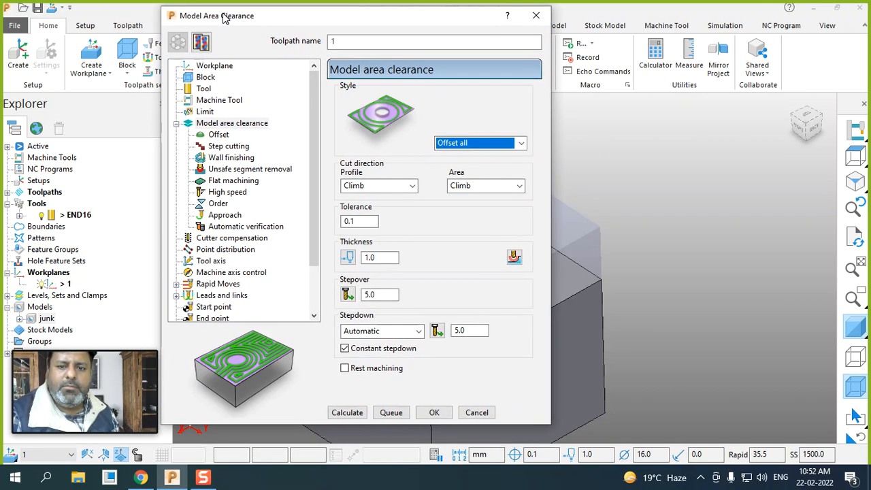
Step: Keep the Offset all style, and set the area clearance stepover to 7 mm and the stepdown to 2 mm
left_click(466, 146)
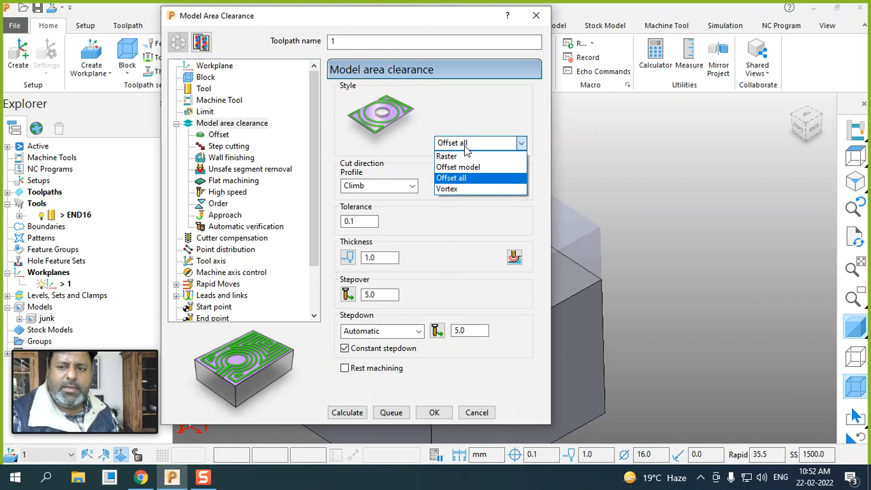
left_click(466, 146)
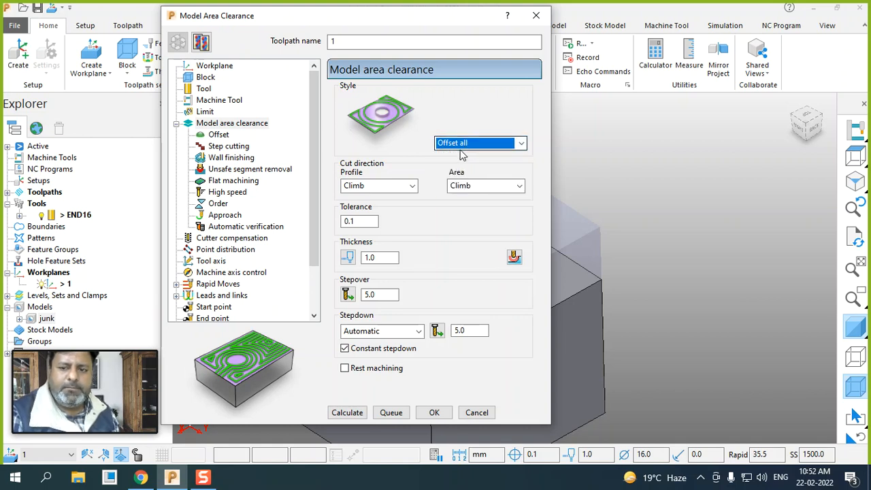
double_click(386, 258)
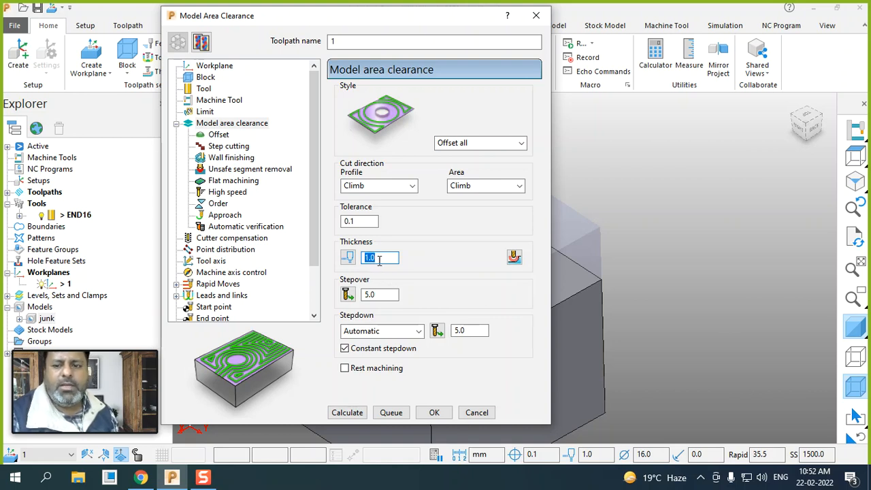
left_click(377, 294)
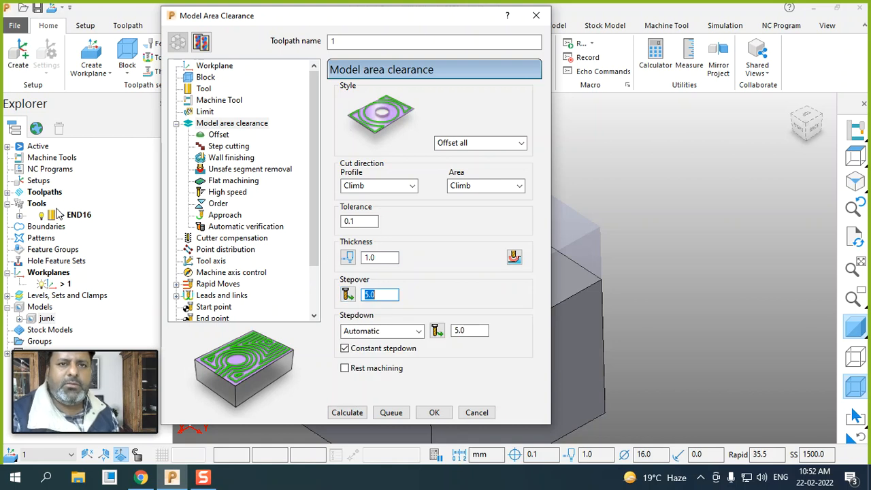
type("7")
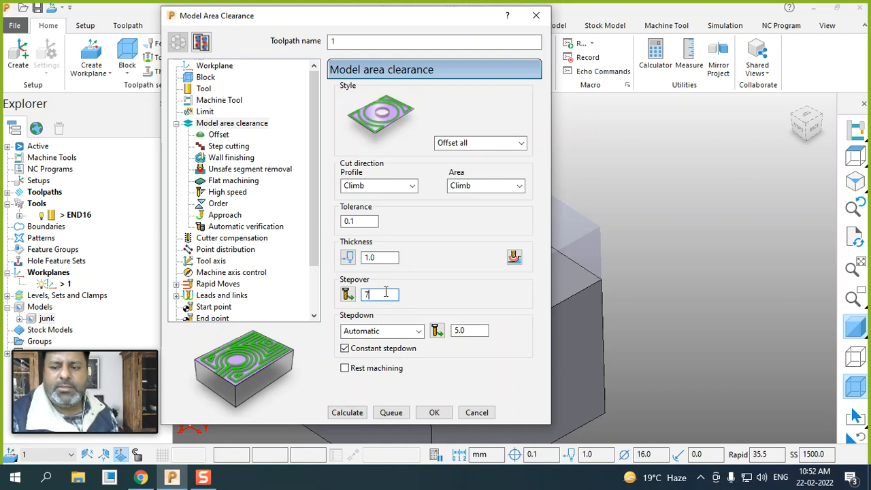
left_click(460, 331)
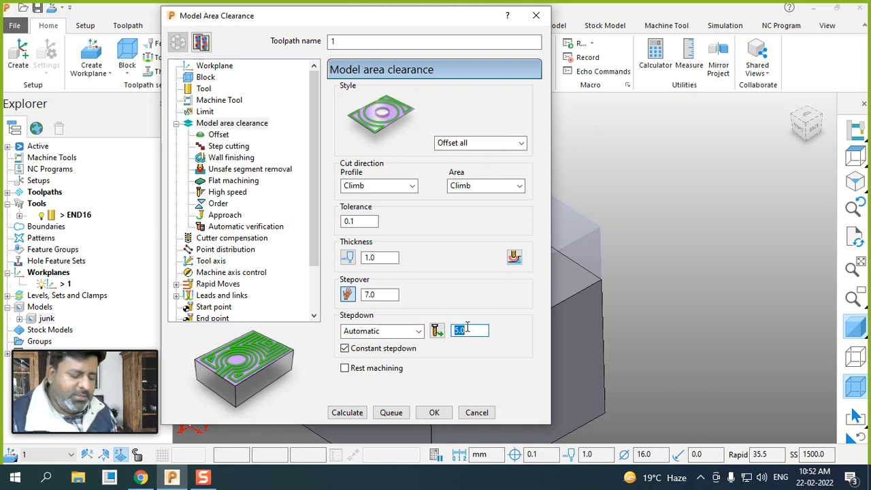
type(".")
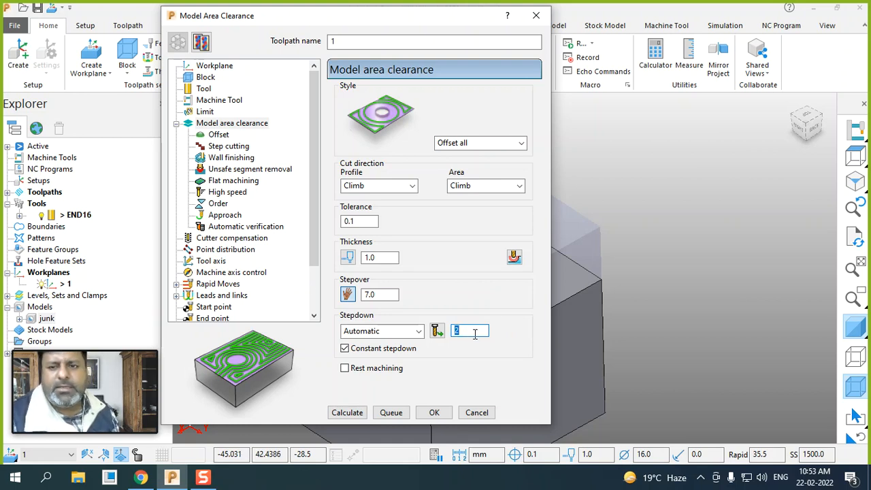
Step: Review the toolpath's workplane, block and tool settings, and the area clearance stepdown, stepover and thickness
left_click(204, 66)
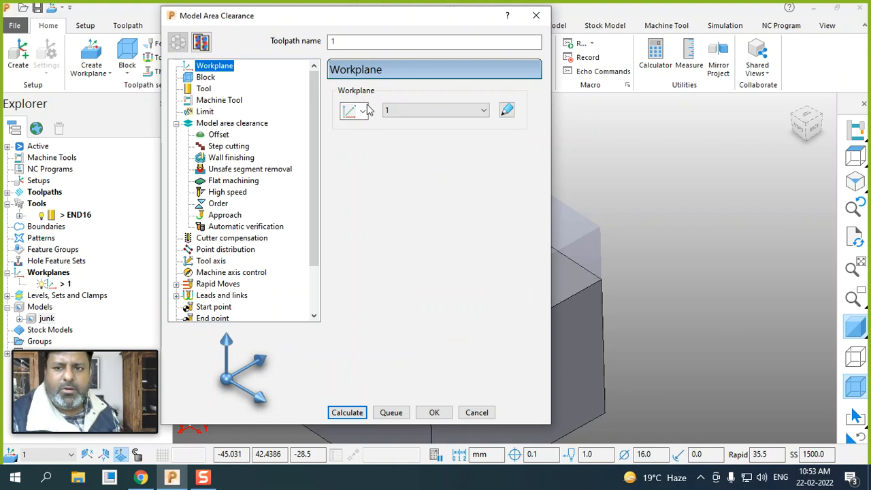
left_click(208, 77)
left_click(204, 89)
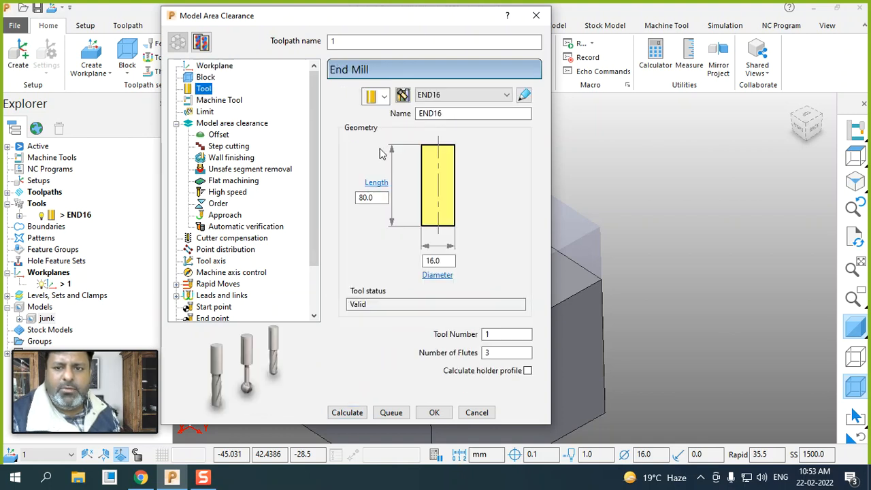
left_click(212, 124)
double_click(476, 331)
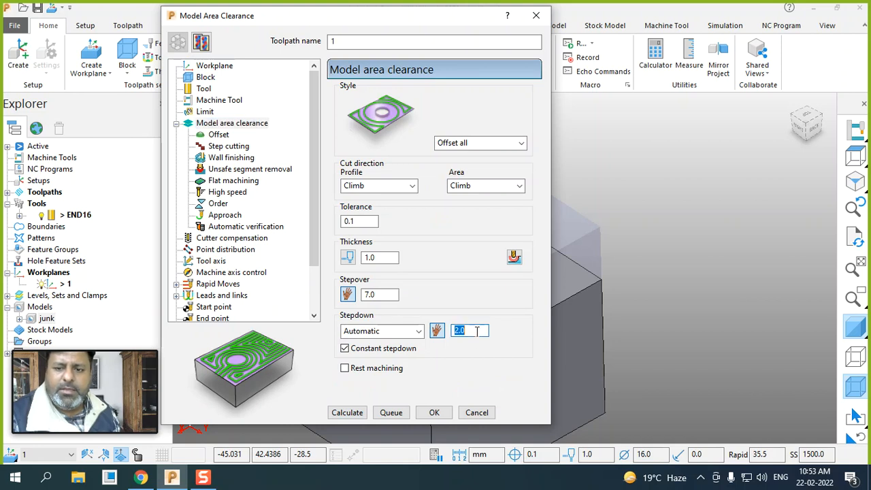
double_click(378, 293)
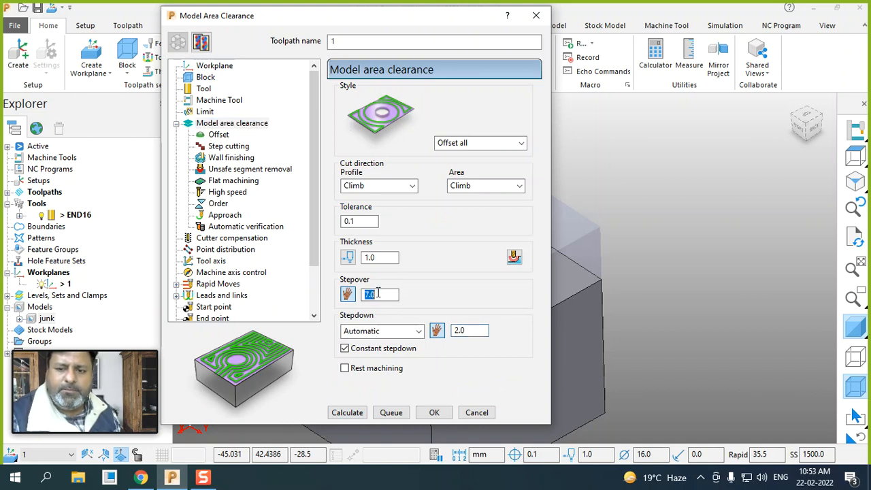
double_click(384, 257)
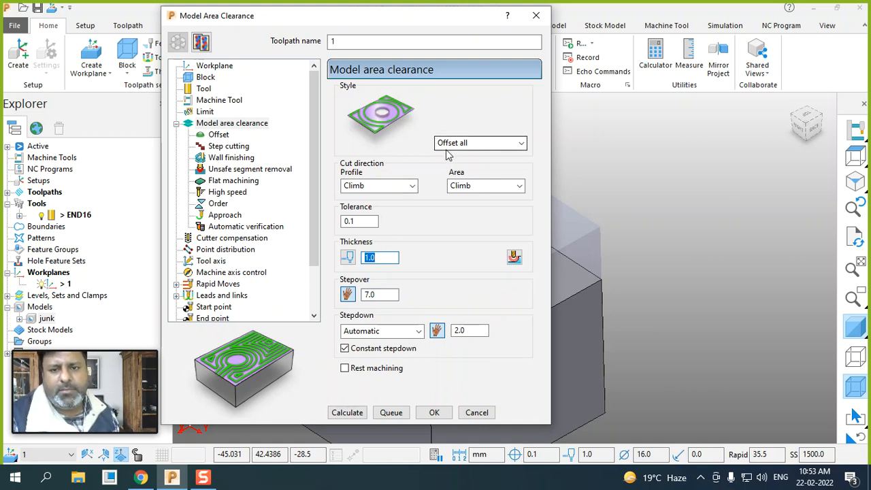
Step: Calculate the rapid and plunge heights for the rapid moves, and set the toolpath's start point to First point safe
left_click(231, 284)
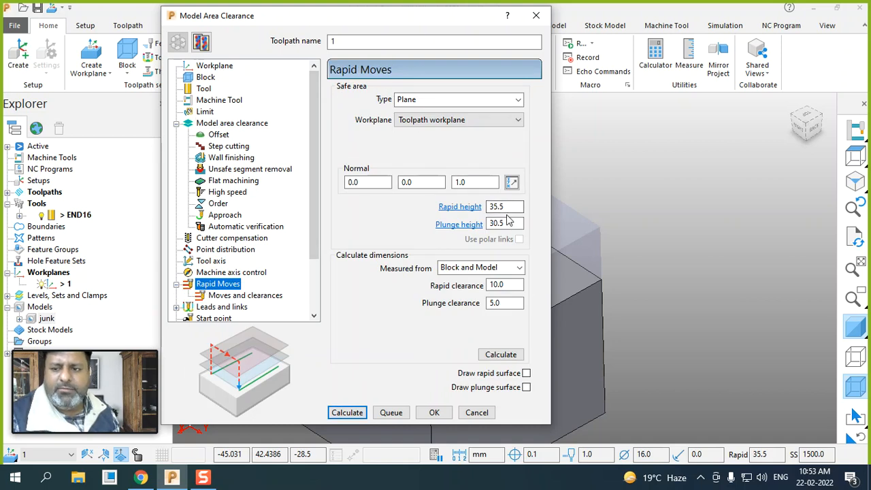
left_click(501, 355)
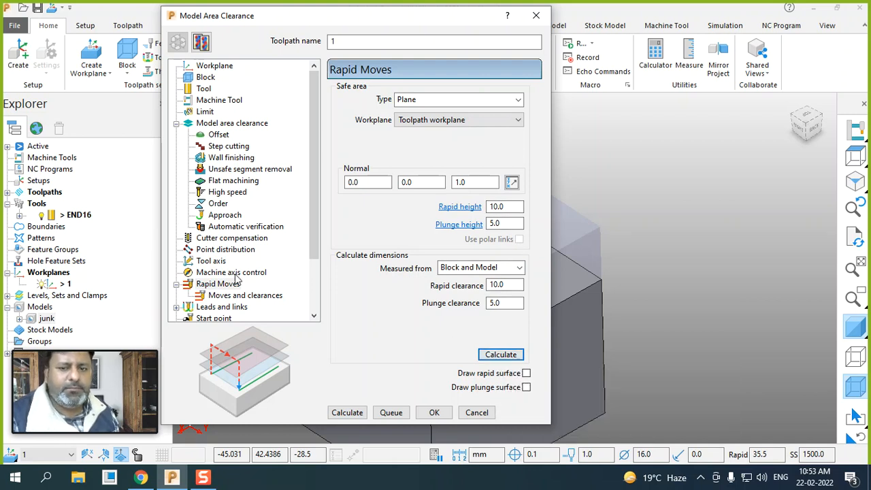
scroll(236, 278, "down", 2)
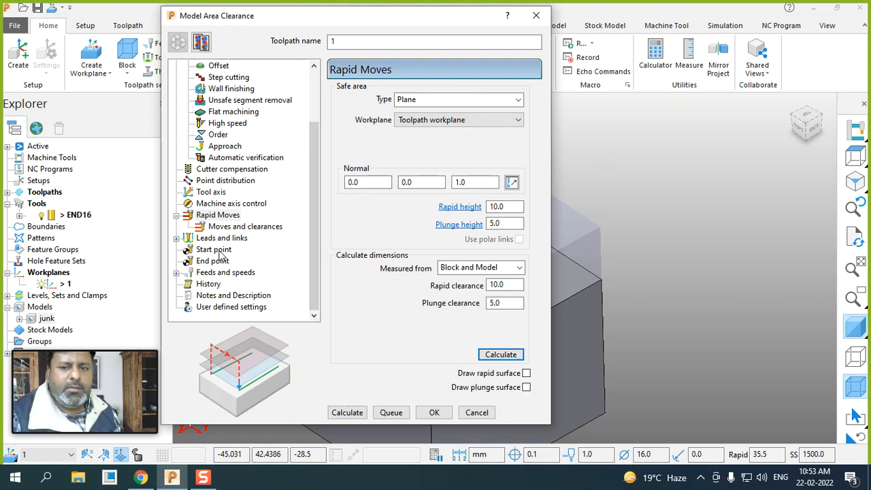
left_click(220, 251)
left_click(493, 102)
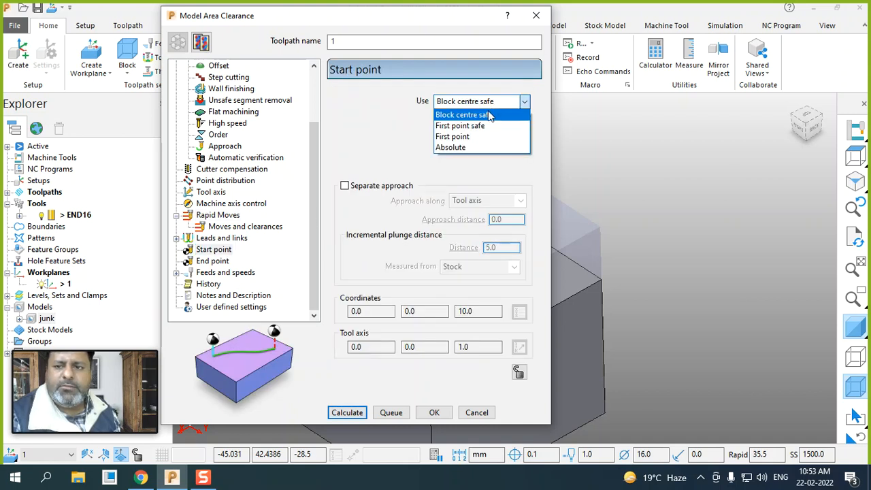
left_click(470, 124)
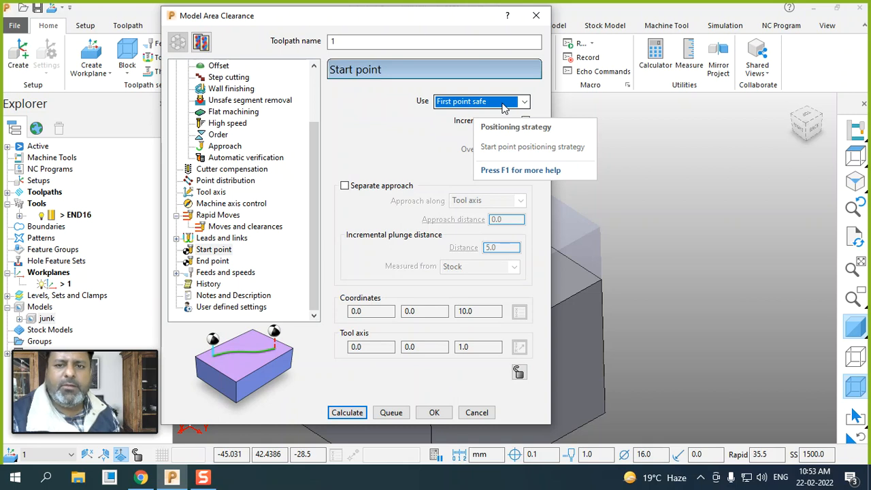
Step: Examine the model area clearance style options and the advanced offset settings, keeping the Offset all style
scroll(259, 198, "up", 2)
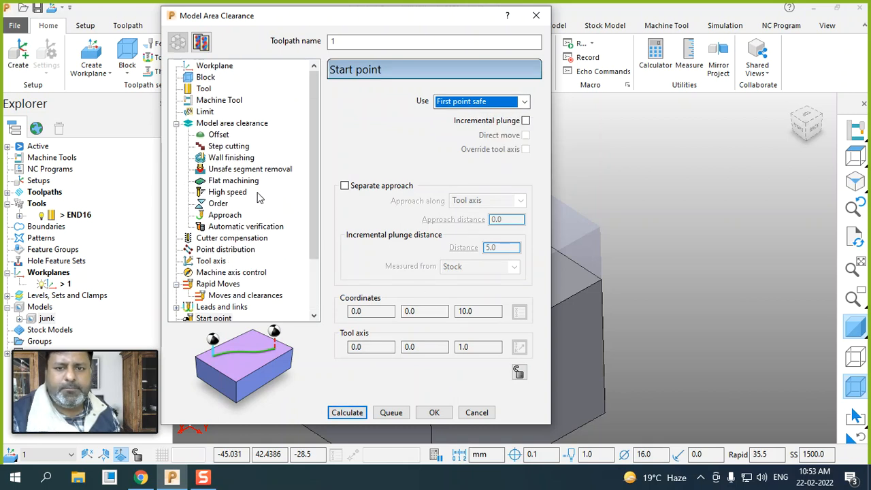
left_click(229, 124)
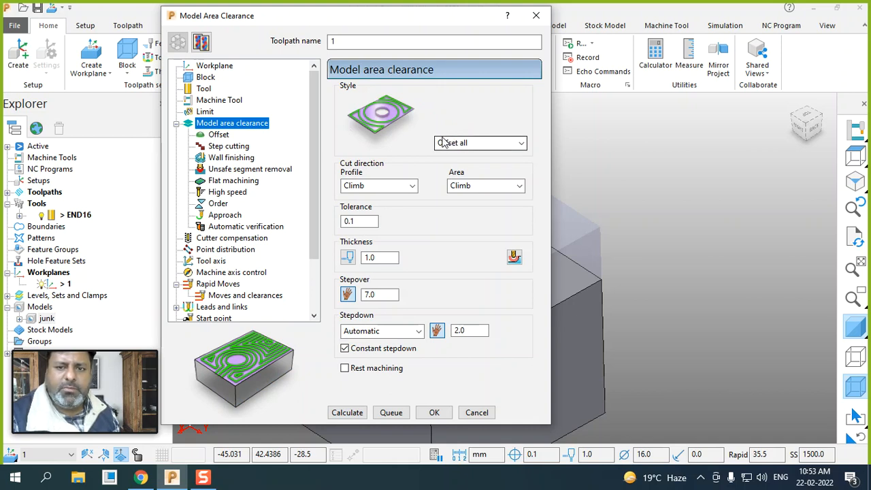
left_click(221, 138)
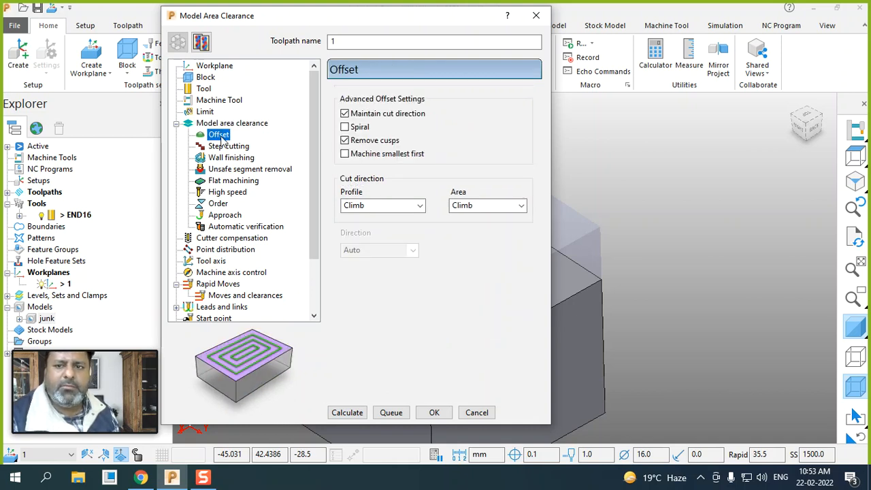
left_click(228, 123)
left_click(507, 143)
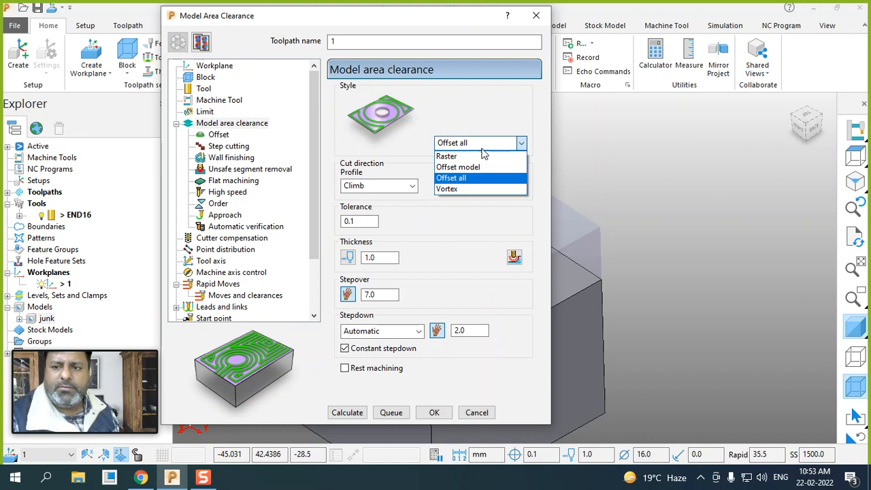
left_click(469, 178)
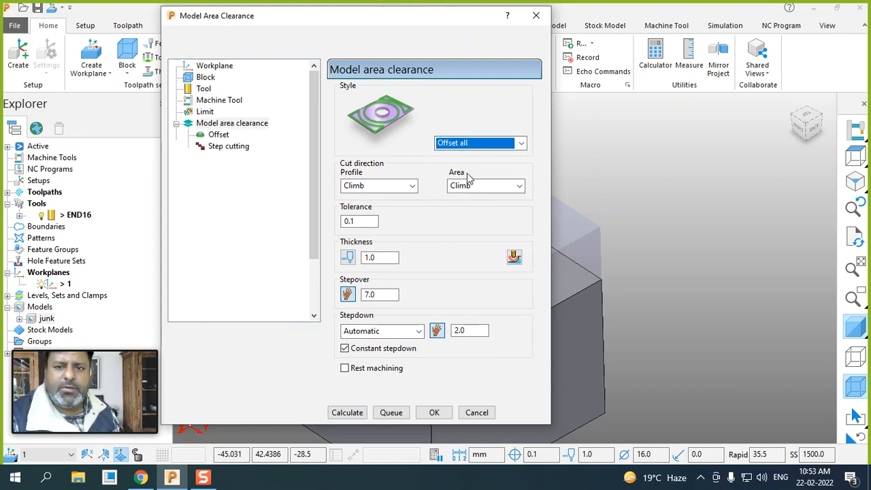
left_click(220, 136)
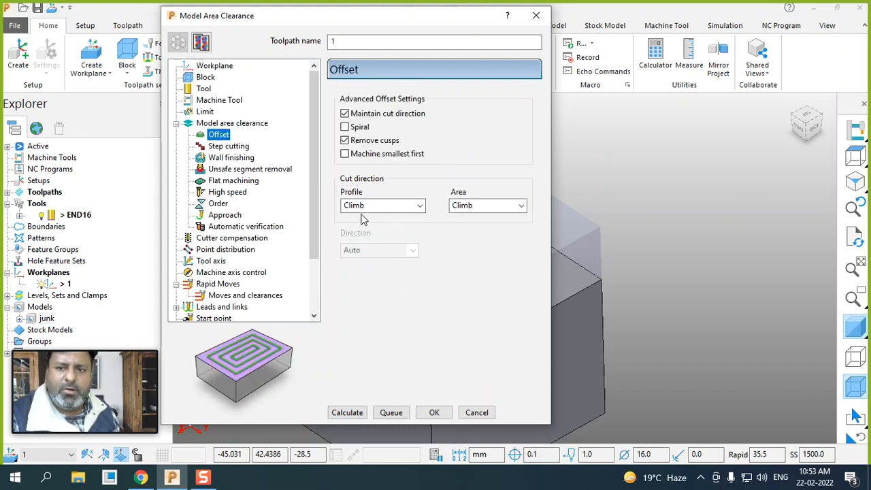
left_click(237, 125)
Step: Change the area clearance style to Raster and review its raster settings
left_click(457, 145)
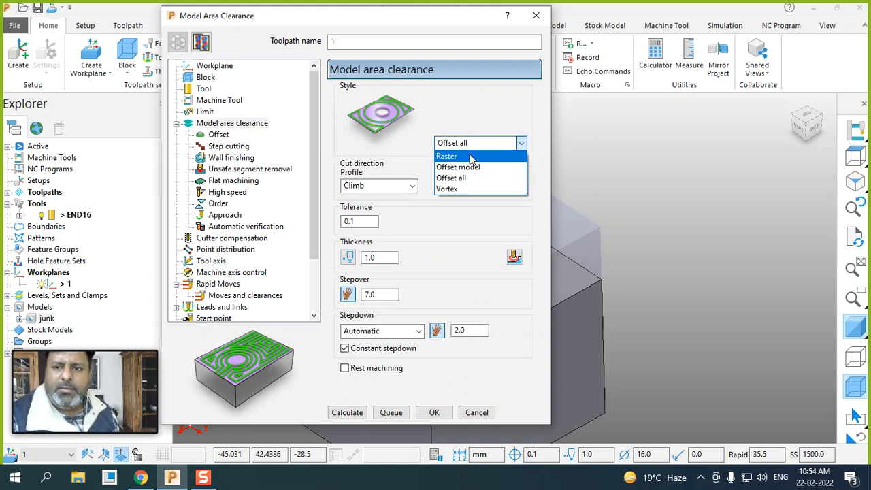
left_click(448, 154)
left_click(218, 135)
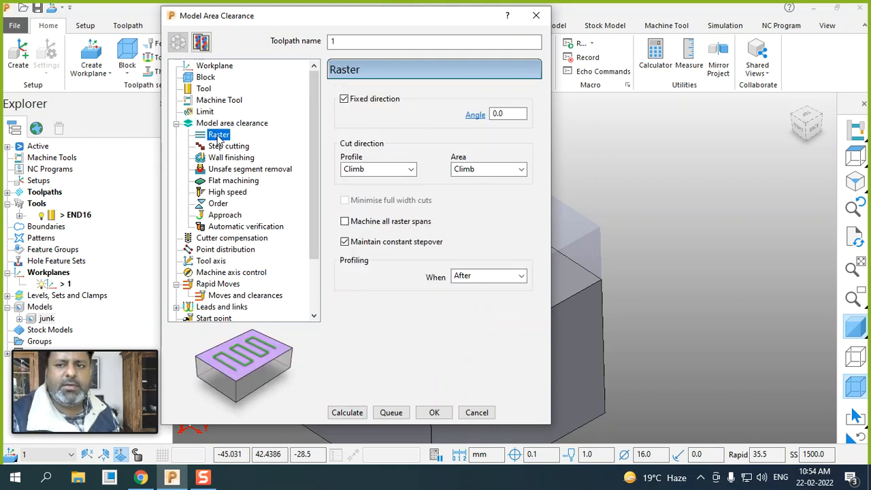
left_click(227, 125)
left_click(224, 135)
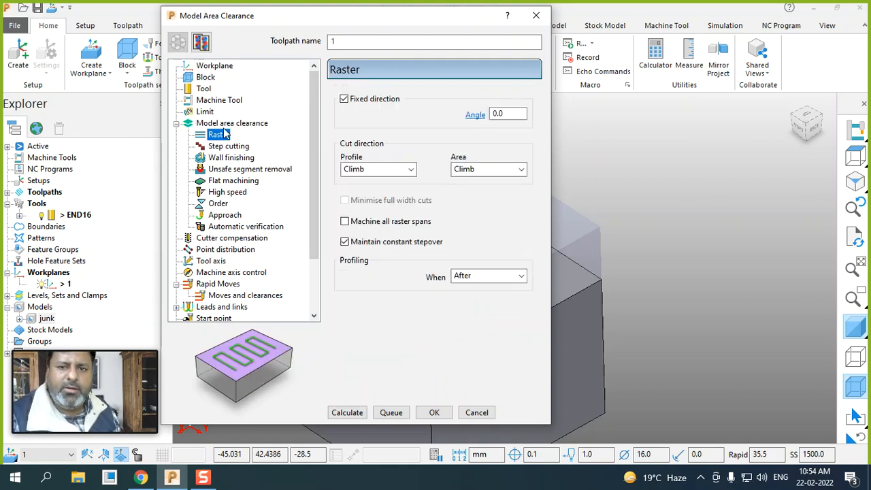
left_click(231, 124)
Step: Set the area clearance style to Offset model, calculate the toolpath and close its settings
left_click(493, 143)
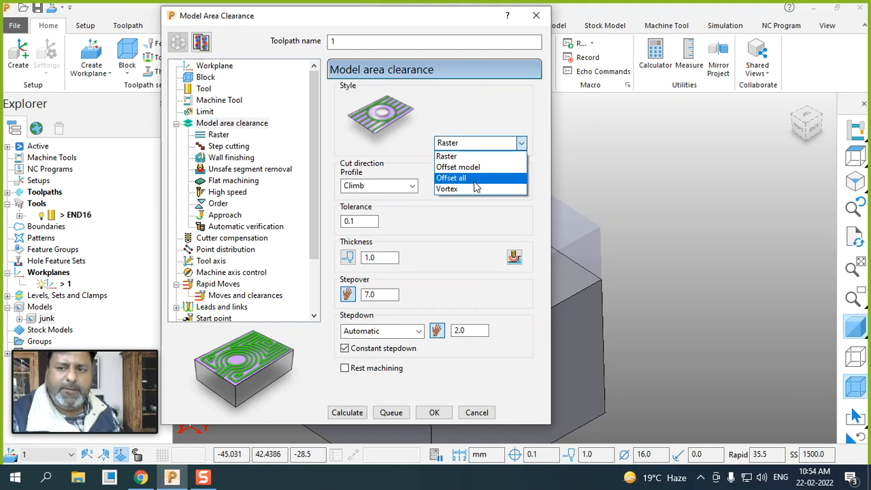
left_click(477, 167)
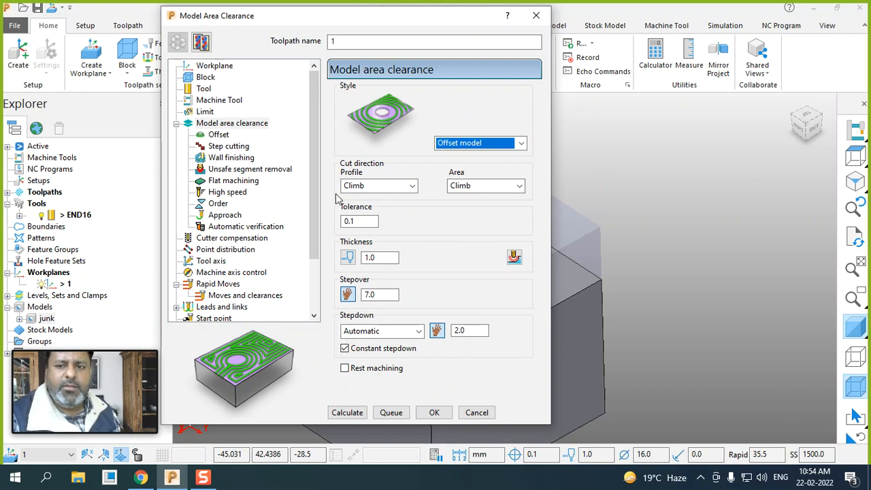
left_click(347, 412)
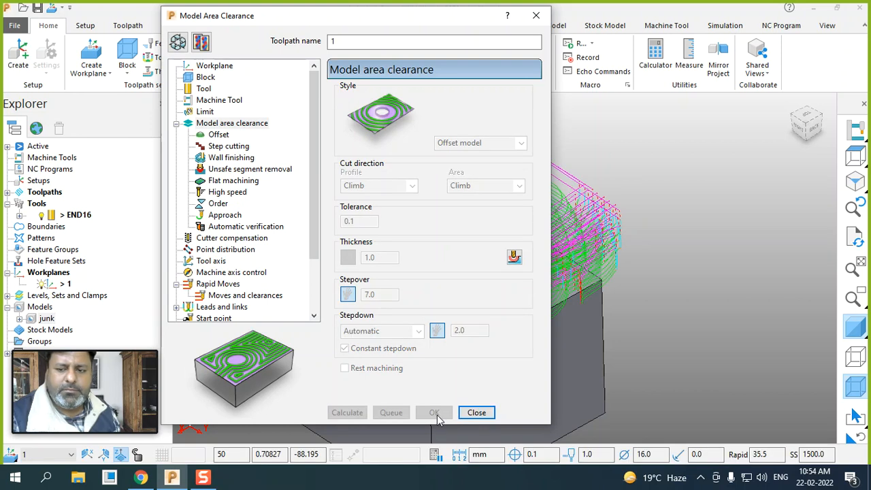
left_click(479, 467)
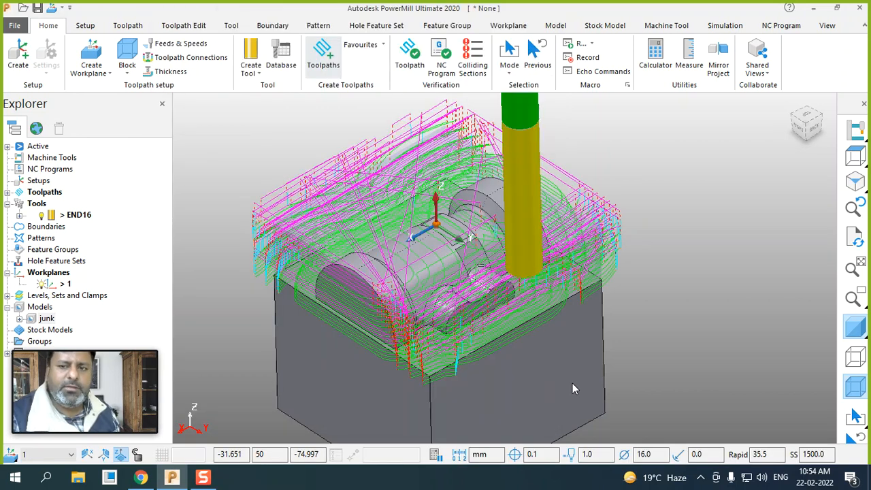
Step: Reopen toolpath 1's settings for editing, set the style to Offset all, and recalculate the toolpath
left_click(15, 193)
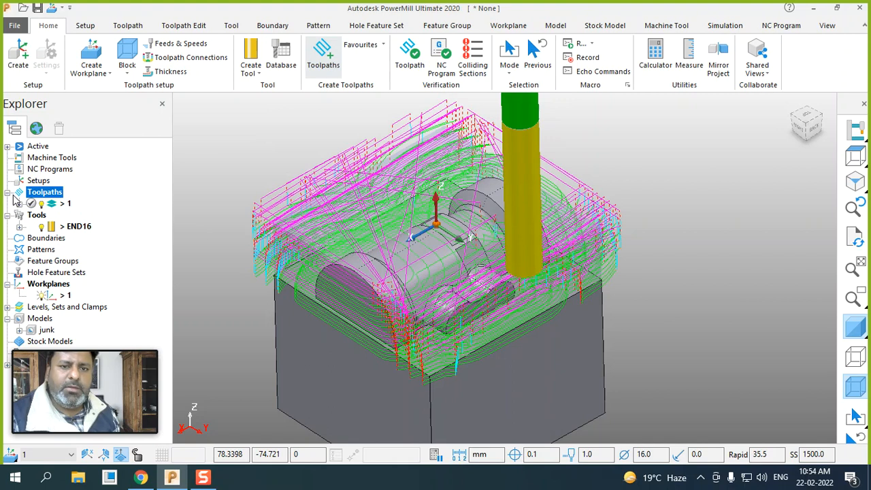
right_click(54, 207)
left_click(111, 80)
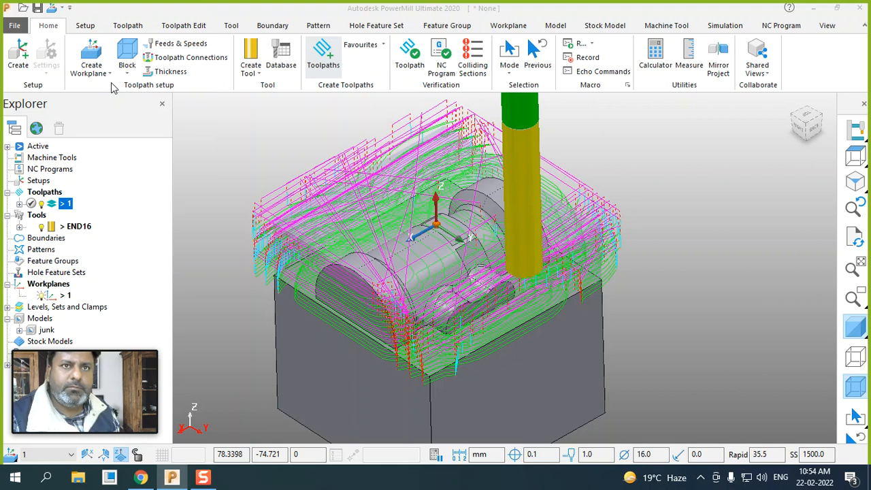
double_click(61, 208)
left_click(177, 42)
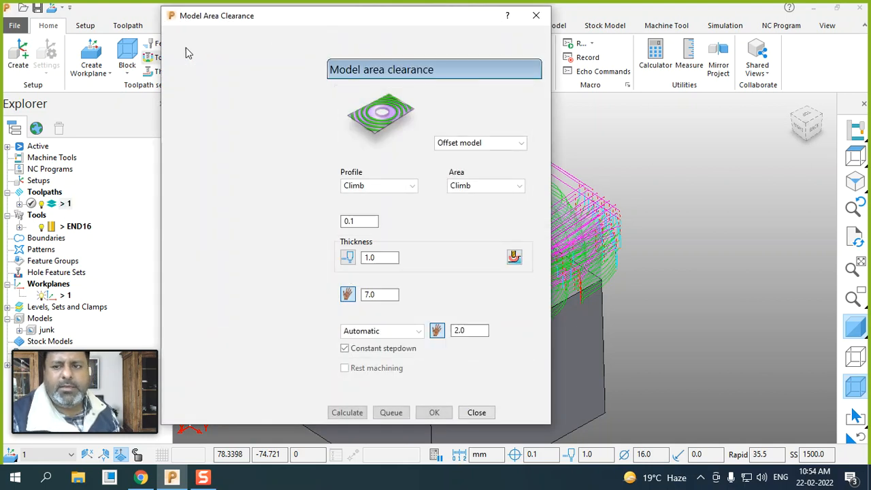
left_click(480, 143)
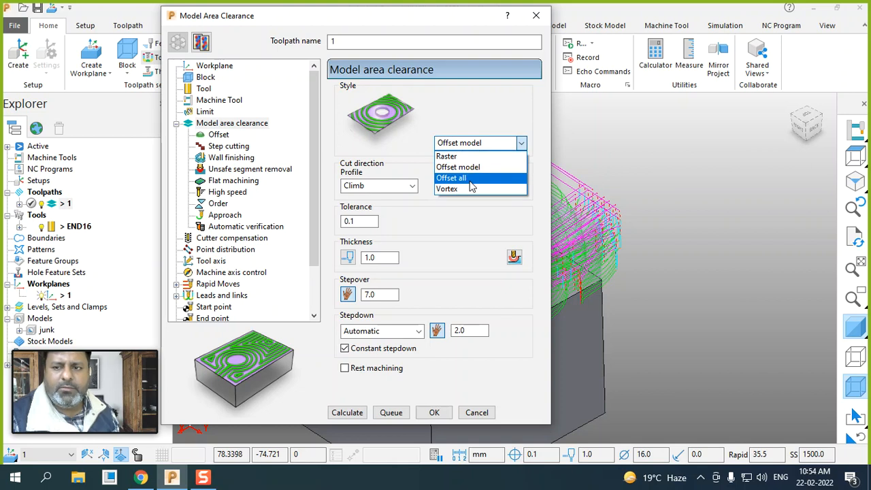
left_click(472, 174)
left_click(351, 413)
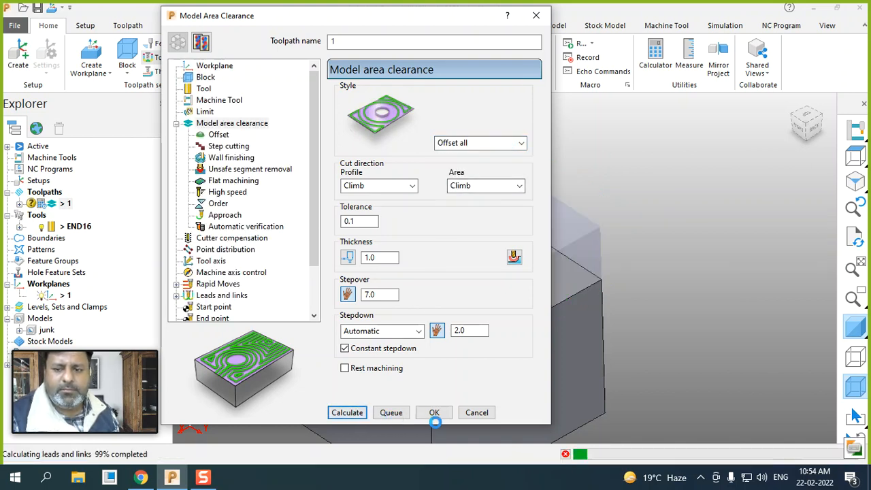
left_click(516, 445)
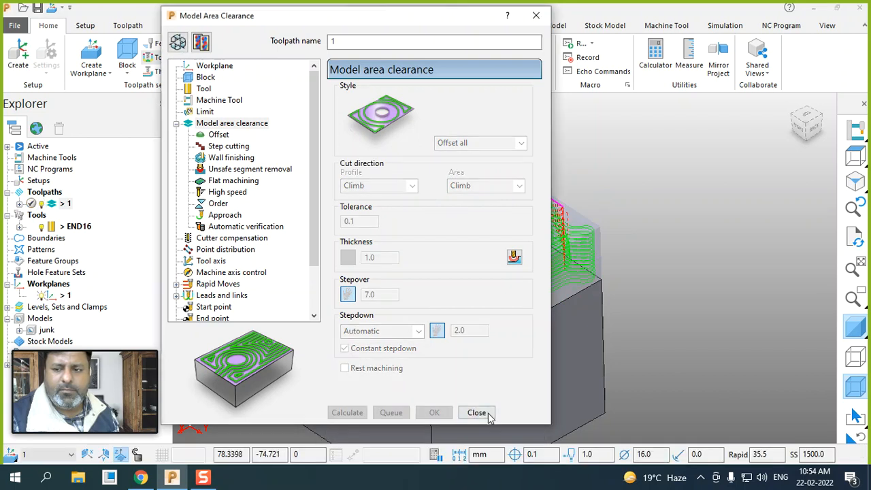
left_click(494, 412)
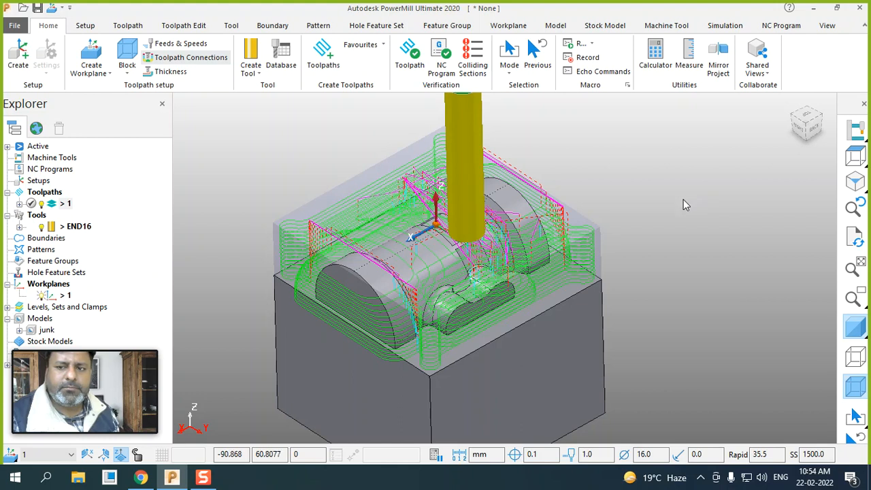
right_click(67, 208)
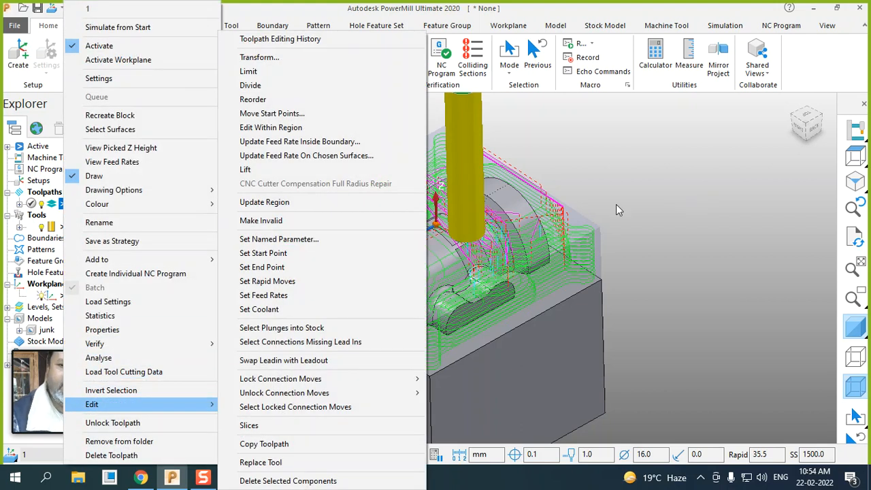
left_click(610, 210)
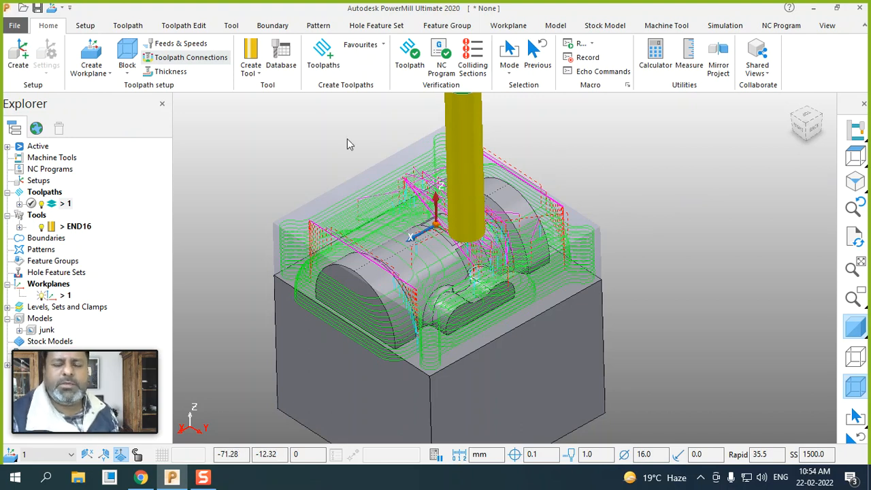
scroll(333, 143, "up", 1)
scroll(340, 141, "down", 1)
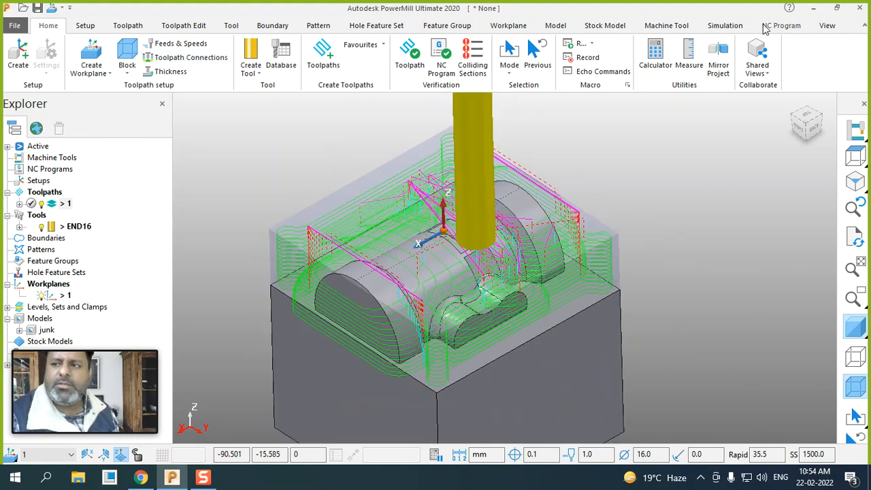
Step: Prepare toolpath 1 for simulation from its start and turn ViewMill on
right_click(52, 204)
left_click(126, 29)
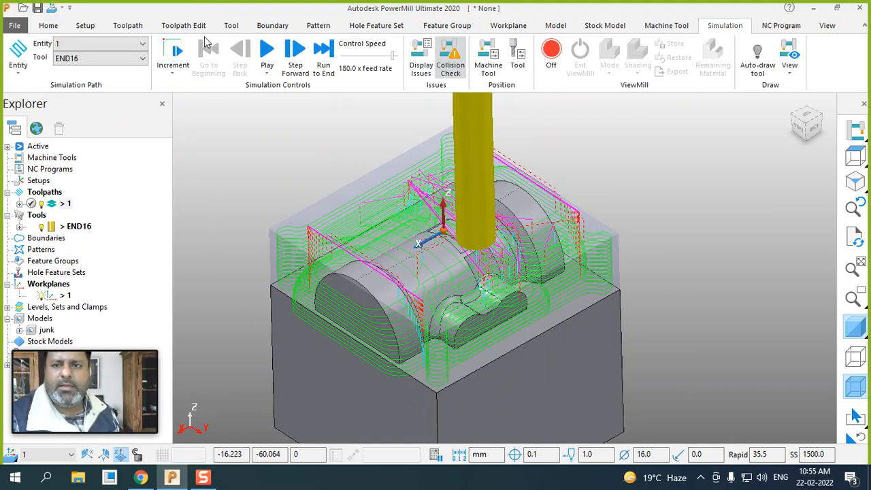
left_click(563, 59)
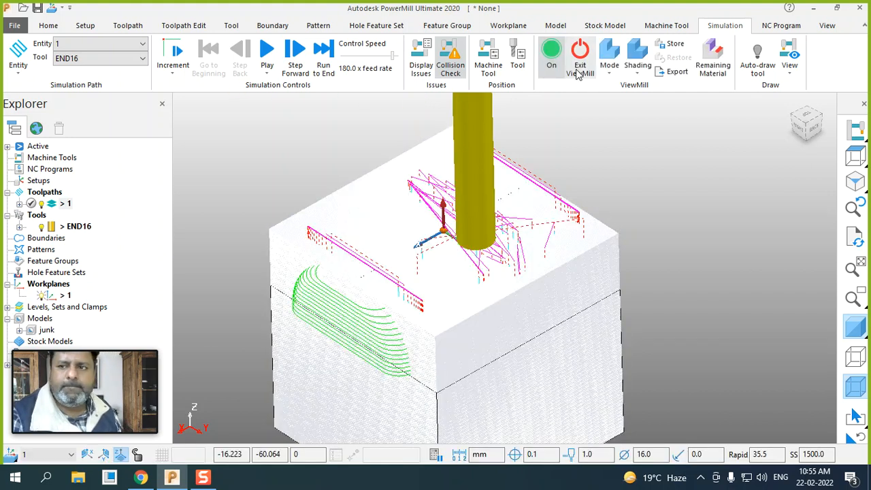
Step: Switch ViewMill to a shaded simulation mode, play toolpath 1's material removal, and exit ViewMill
left_click(609, 64)
left_click(622, 151)
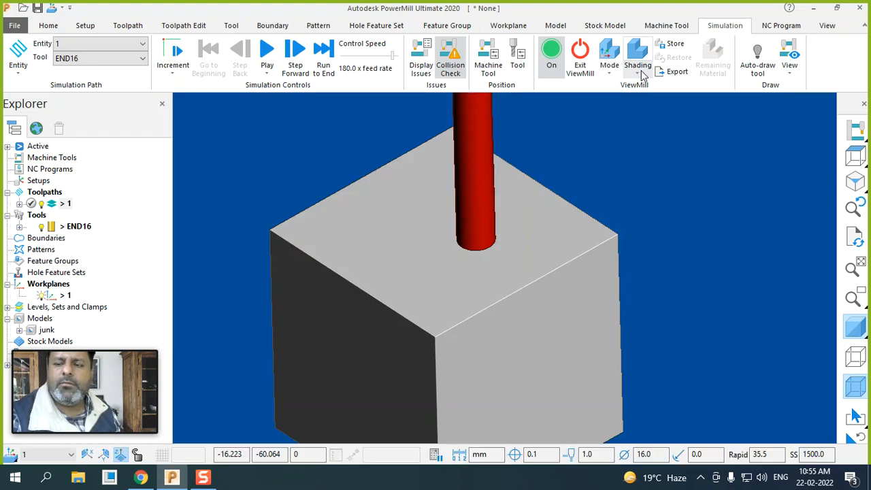
left_click(267, 51)
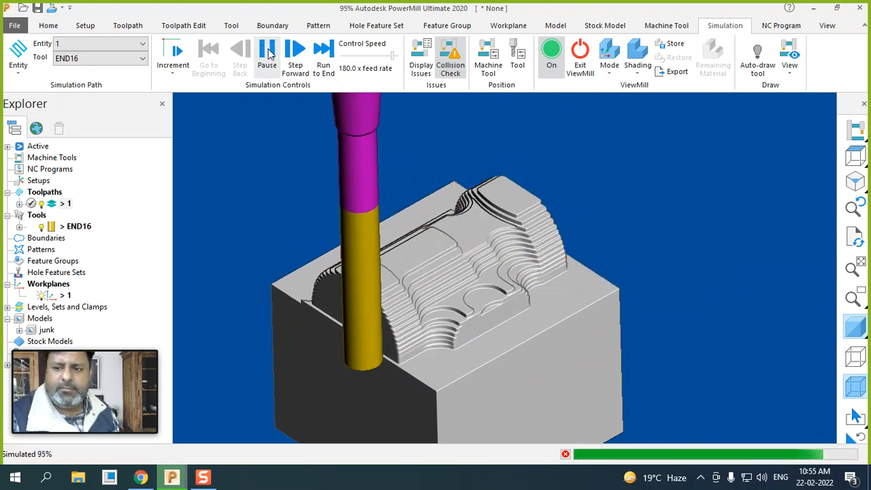
left_click(578, 54)
left_click(547, 87)
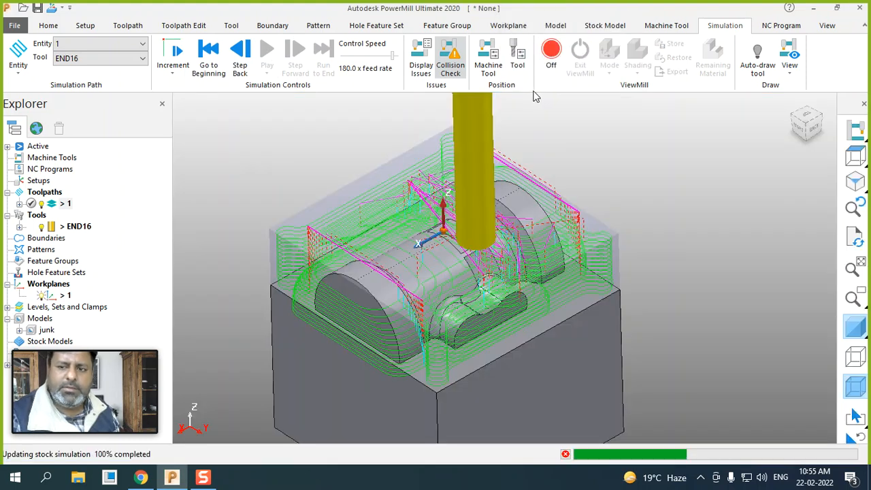
Step: Create a copy of toolpath 1 from its settings, set its style to Offset model, calculate it and close the settings
right_click(64, 204)
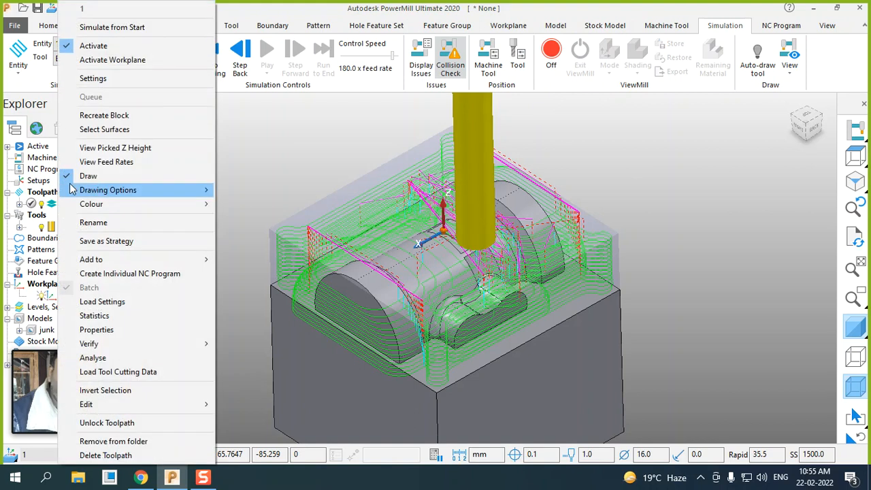
left_click(99, 80)
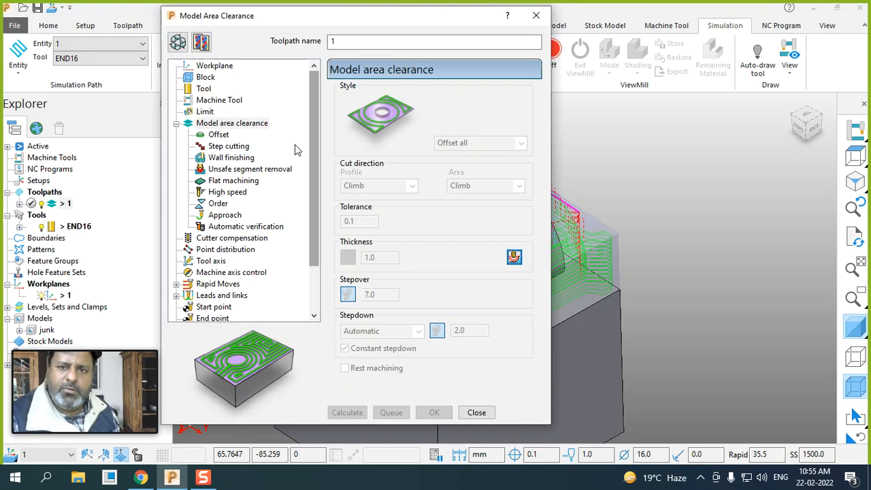
left_click(201, 43)
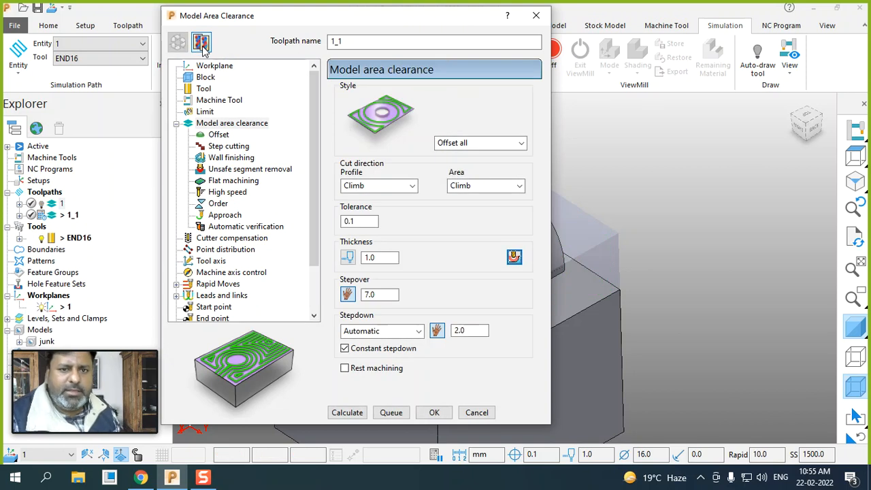
left_click(457, 144)
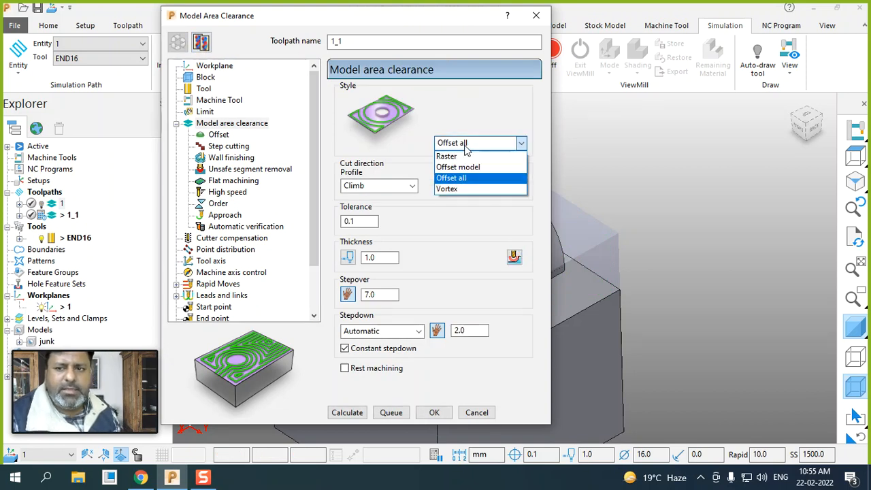
left_click(466, 167)
left_click(347, 414)
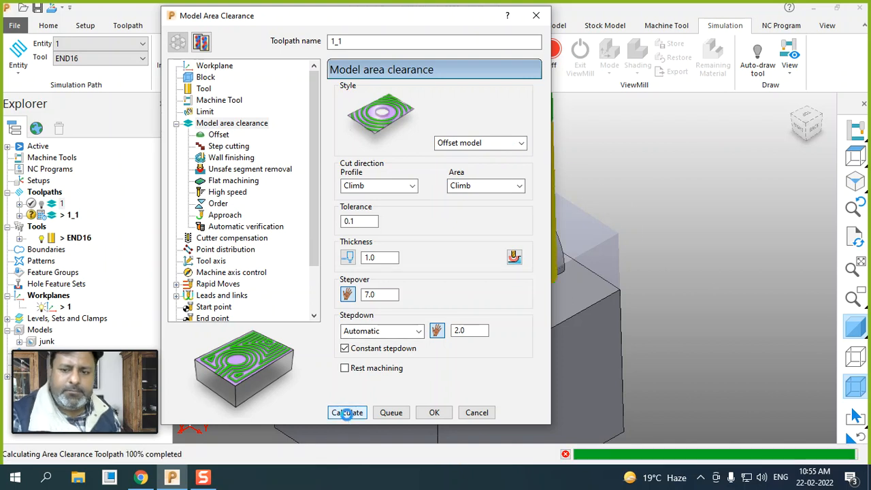
left_click(474, 415)
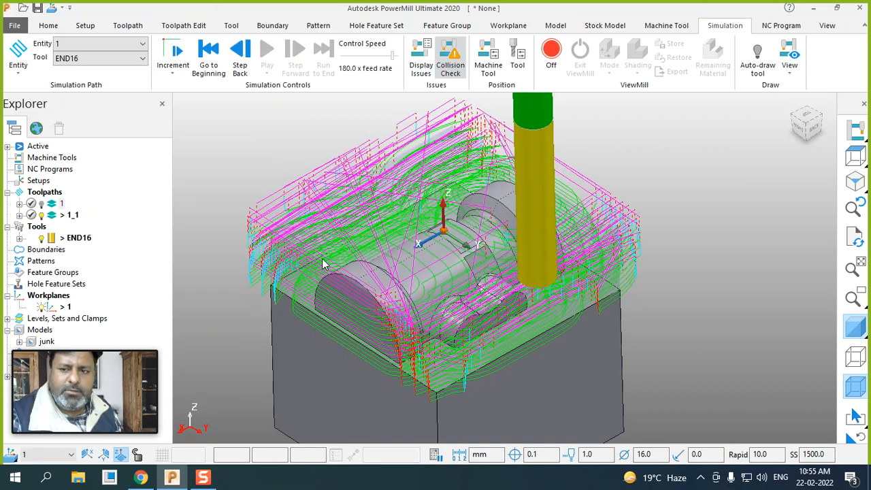
Step: Compare the displayed paths of toolpaths 1 and 1_1, and examine toolpath 1's statistics for total time and number of lifts
double_click(51, 207)
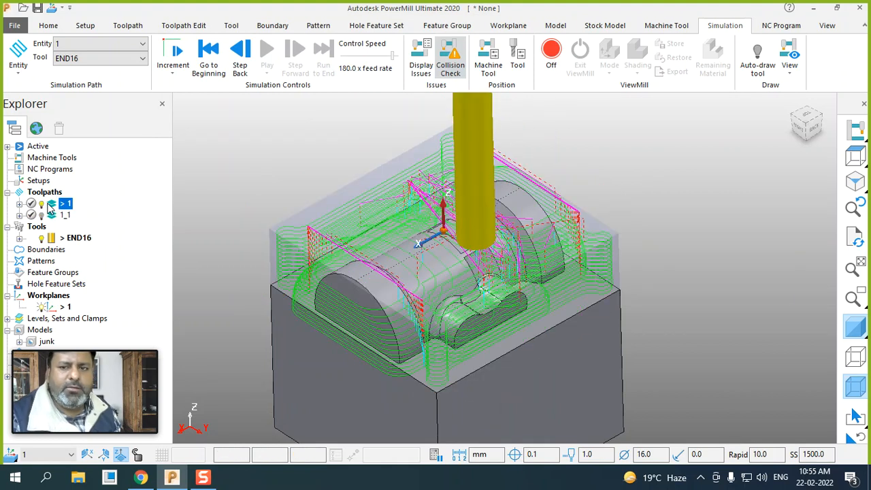
double_click(51, 216)
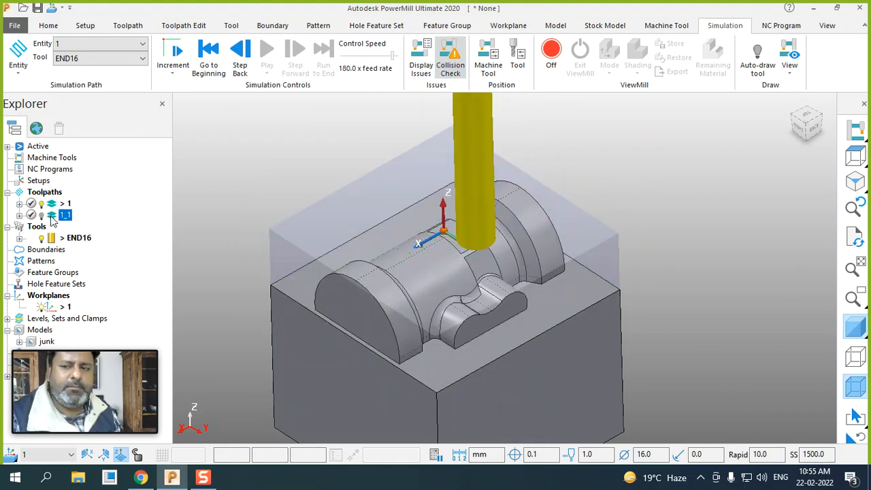
double_click(53, 205)
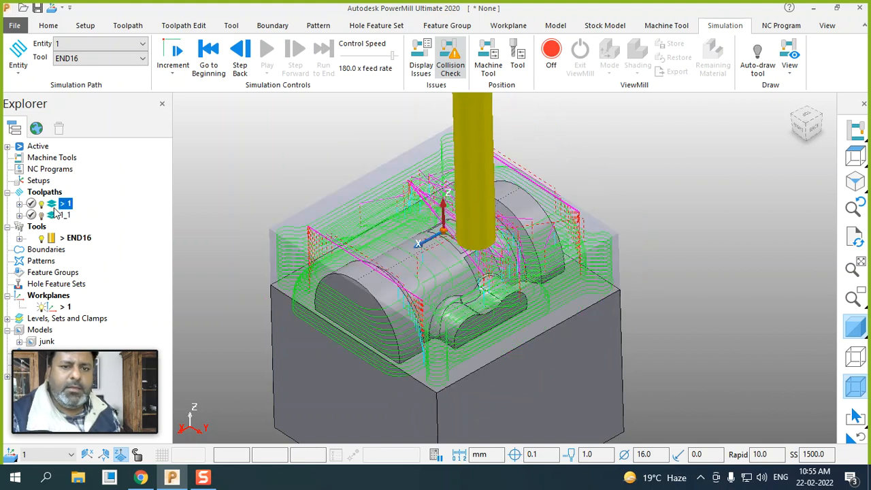
right_click(53, 205)
left_click(90, 316)
double_click(328, 315)
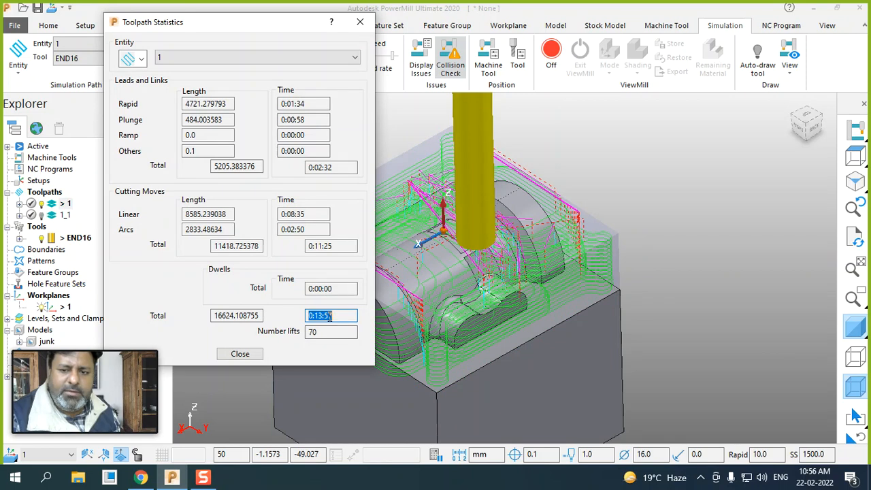
double_click(326, 332)
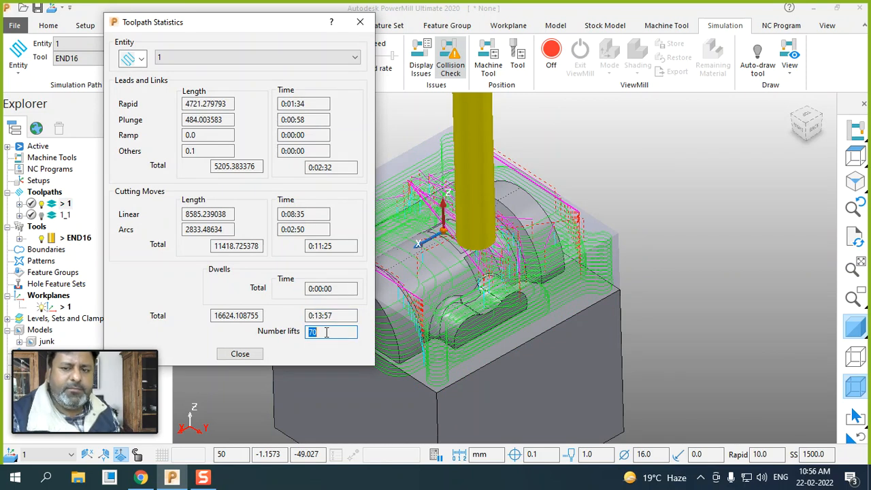
double_click(332, 315)
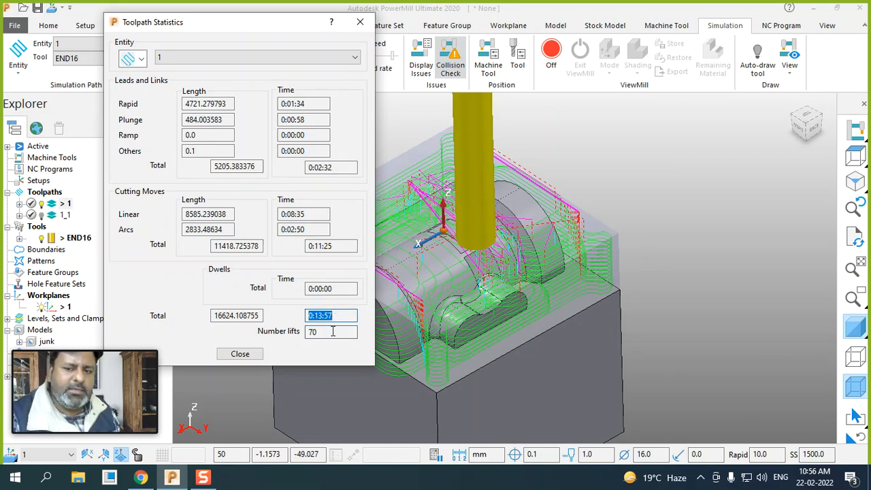
double_click(332, 331)
left_click(239, 353)
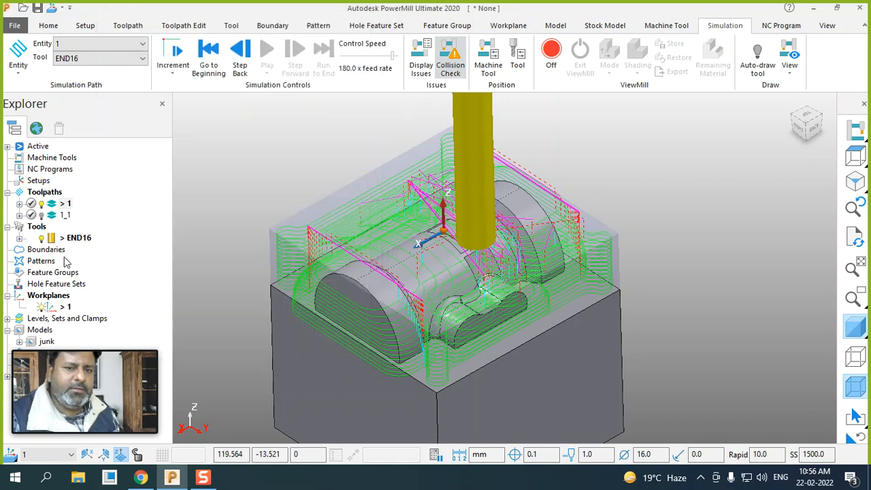
Step: Activate toolpath 1_1 and examine its statistics for number of lifts and total time
right_click(66, 216)
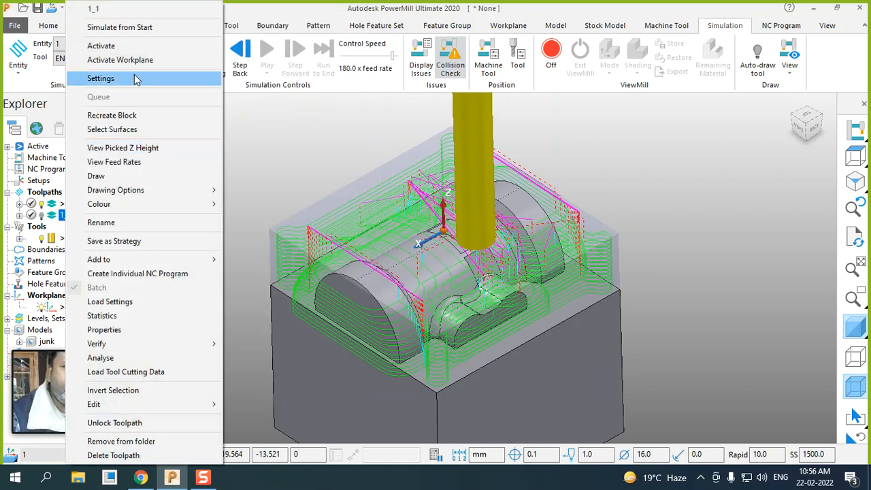
left_click(56, 217)
double_click(56, 217)
right_click(61, 216)
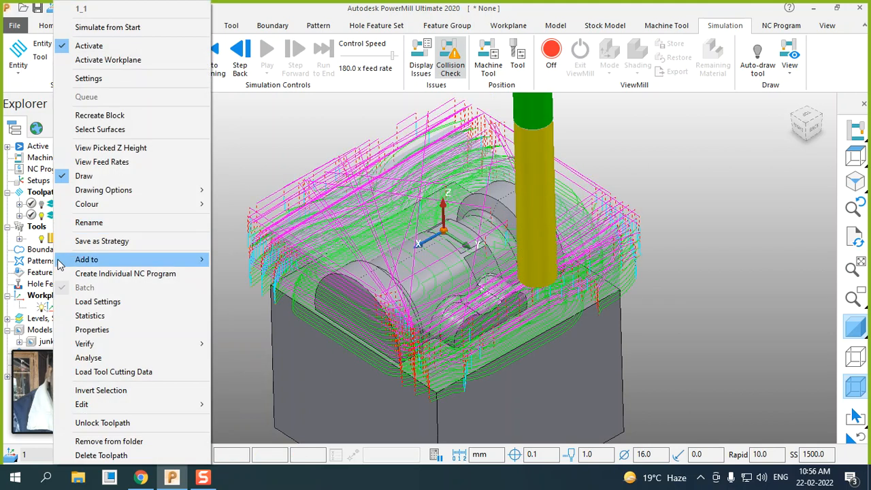
left_click(87, 317)
double_click(343, 332)
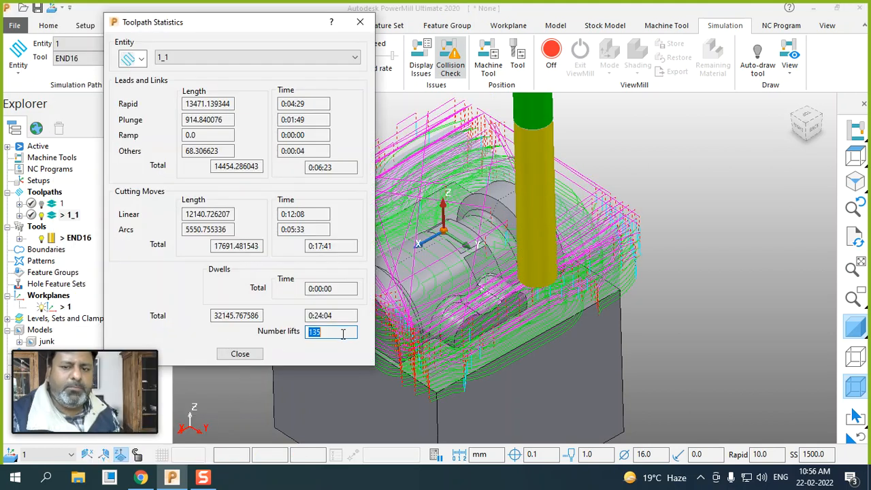
double_click(338, 315)
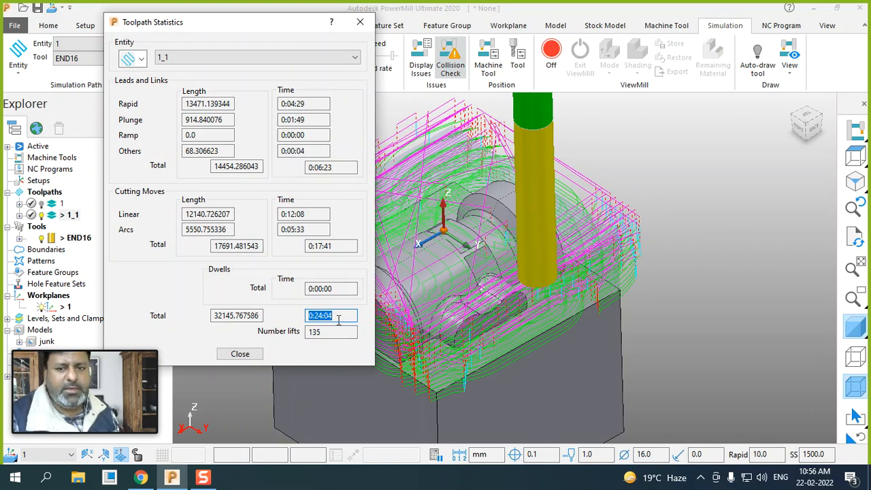
left_click(241, 354)
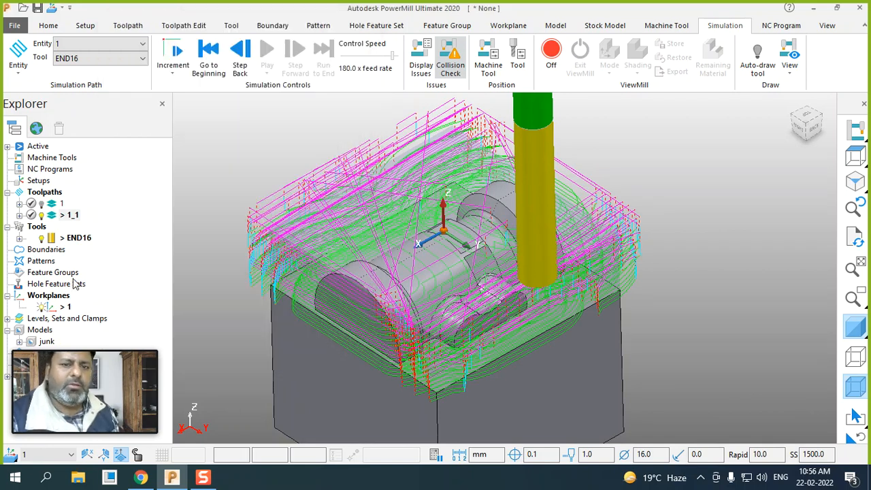
Step: Activate toolpath 1 and inspect its cutting moves and links around the part
double_click(58, 208)
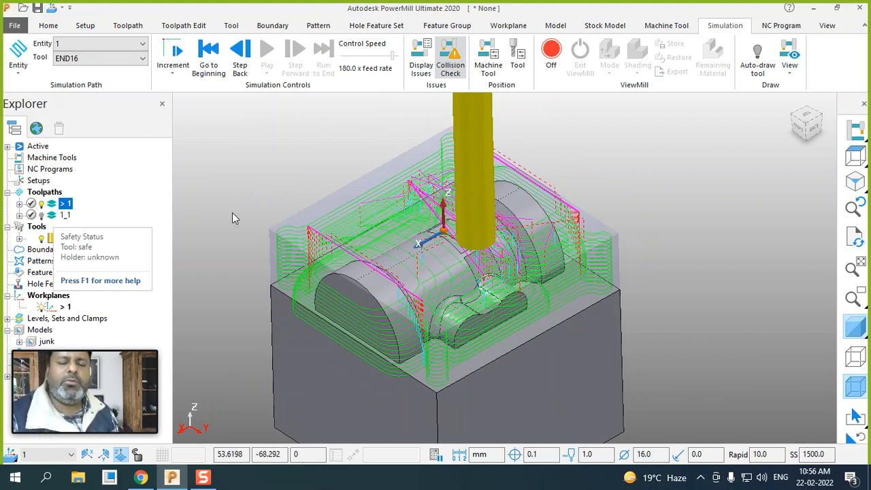
scroll(363, 163, "up", 1)
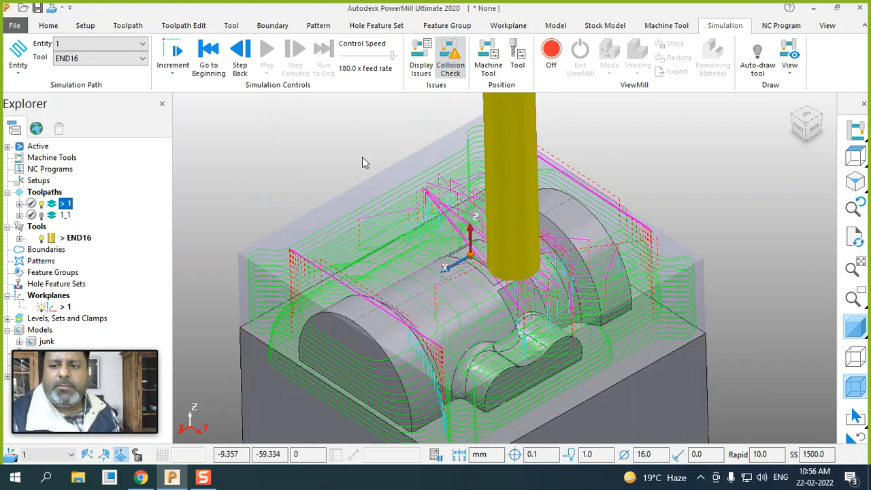
scroll(363, 162, "down", 1)
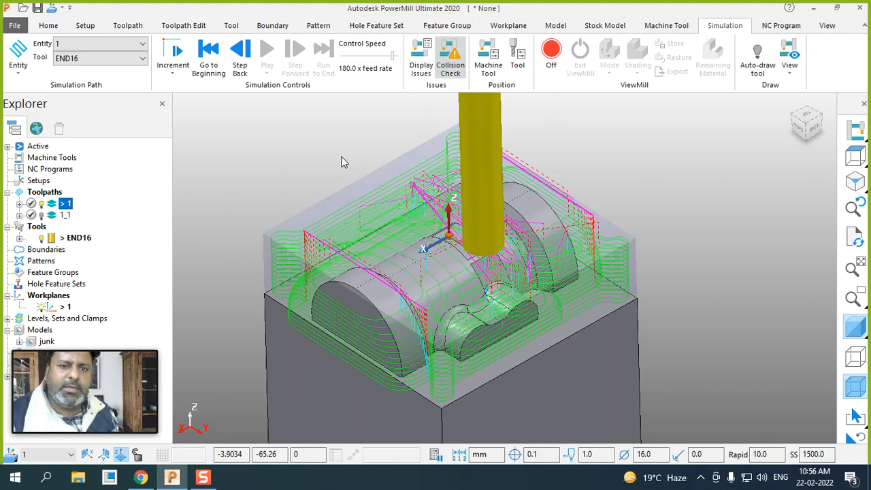
Step: Activate toolpath 1_1 and duplicate it as a separate toolpath
double_click(58, 216)
right_click(57, 216)
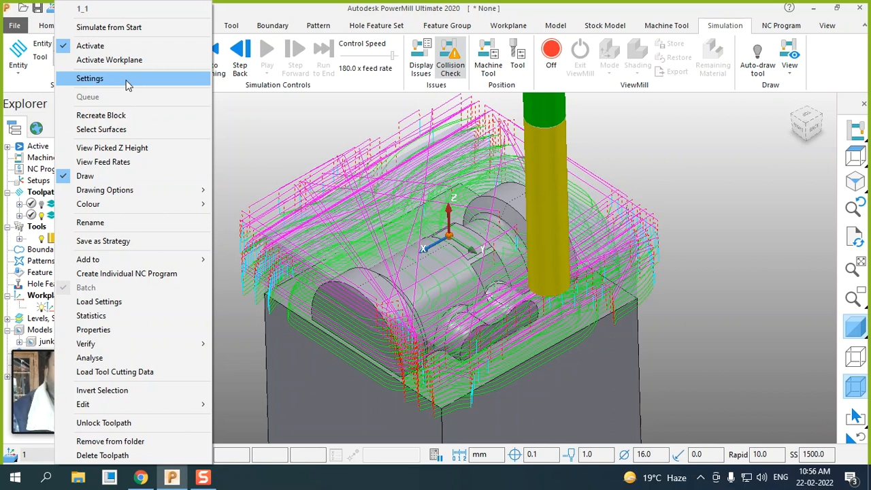
left_click(49, 218)
right_click(53, 221)
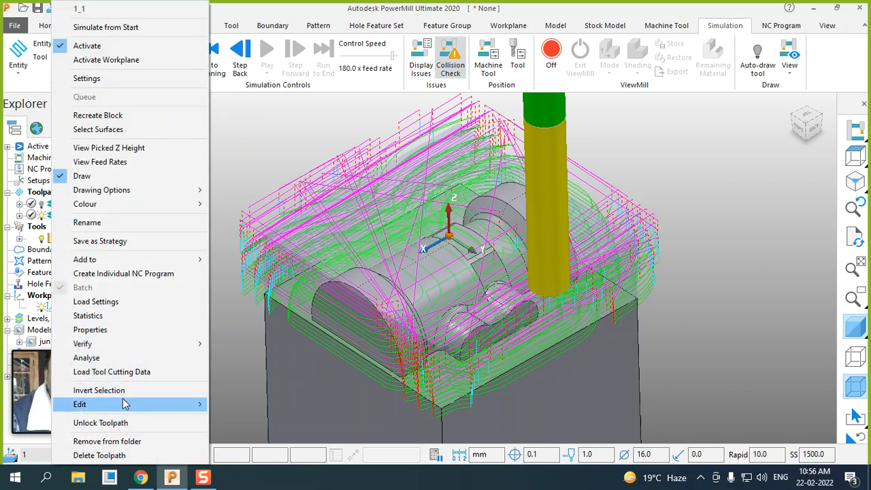
mouse_move(194, 404)
left_click(255, 441)
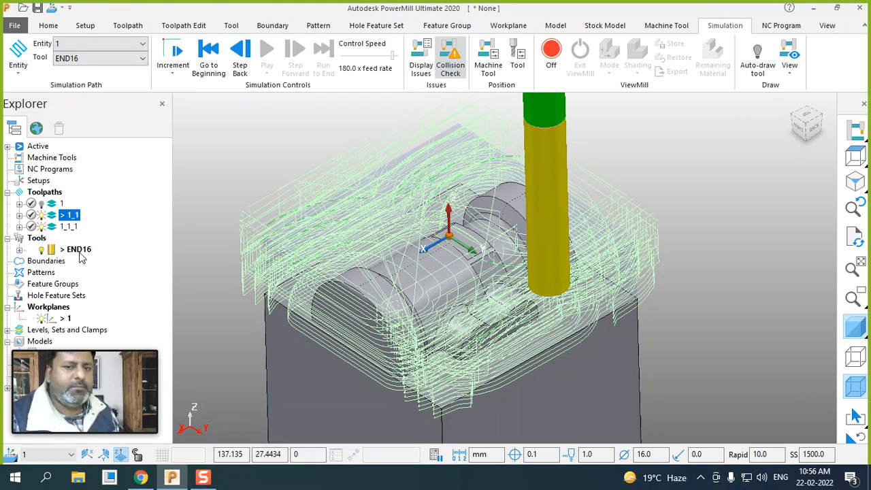
Step: Activate toolpath 1_1_1, reopen its settings for editing, recalculate it with the Raster style, and hide toolpath 1_1
double_click(53, 227)
right_click(55, 232)
left_click(95, 80)
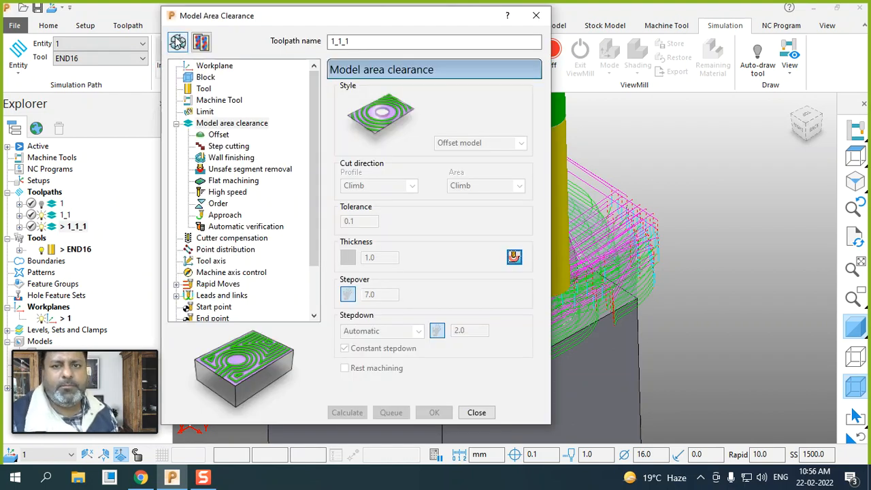
left_click(177, 42)
left_click(520, 143)
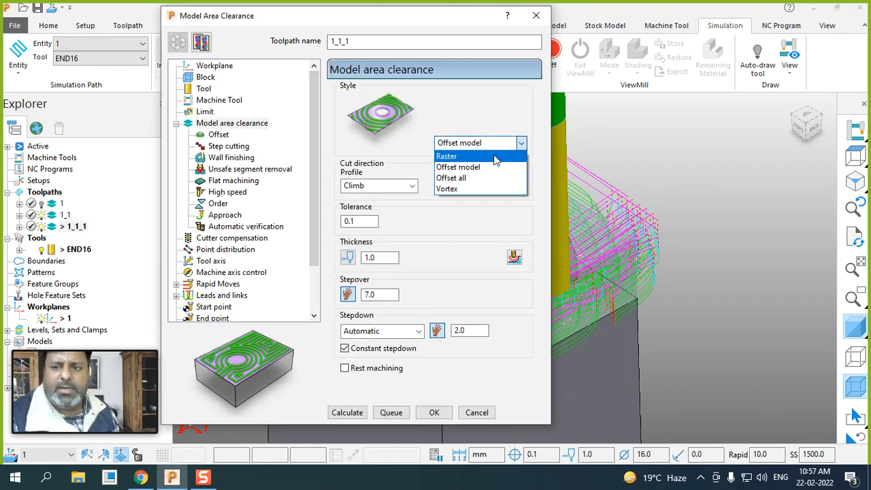
left_click(495, 158)
left_click(357, 417)
left_click(438, 445)
left_click(472, 412)
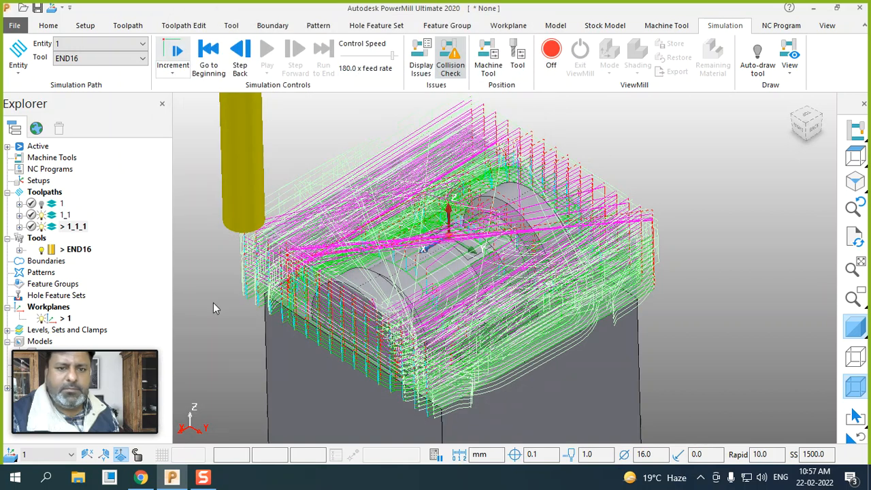
left_click(41, 219)
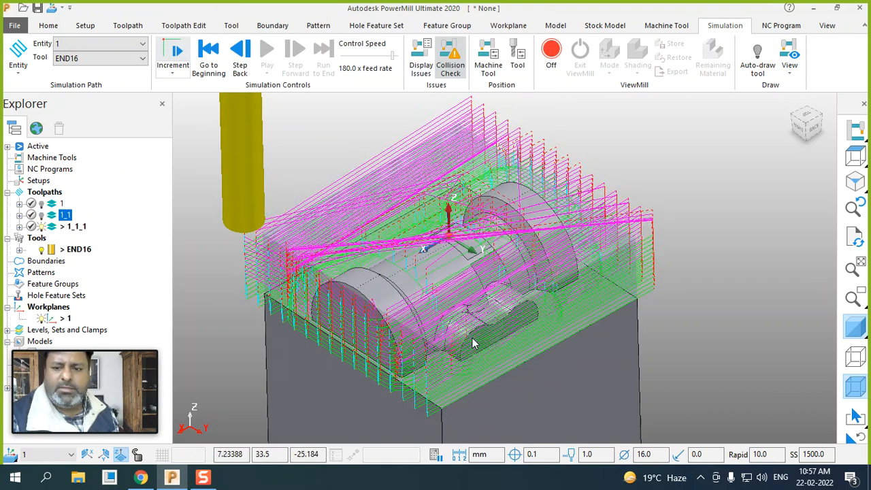
Step: Reopen toolpath 1_1_1's settings for editing, set the area cut direction to Any, and recalculate the toolpath
left_click(68, 226)
right_click(53, 232)
left_click(115, 78)
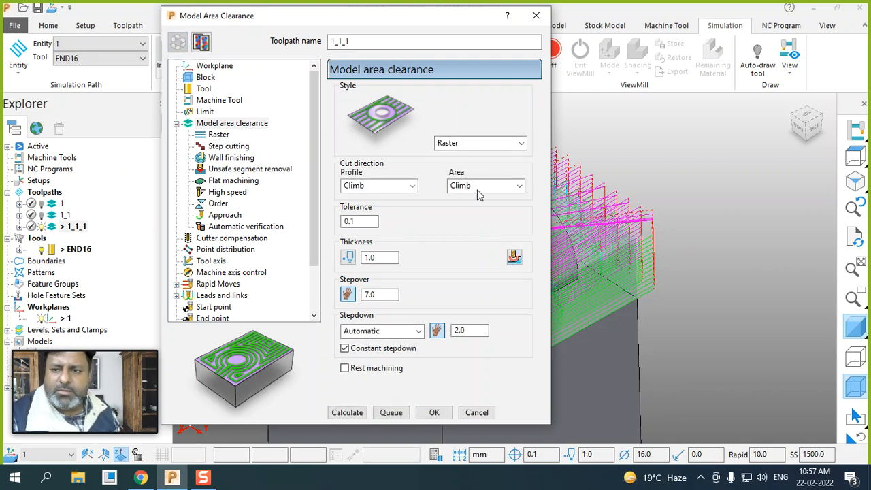
left_click(490, 186)
left_click(490, 219)
left_click(484, 189)
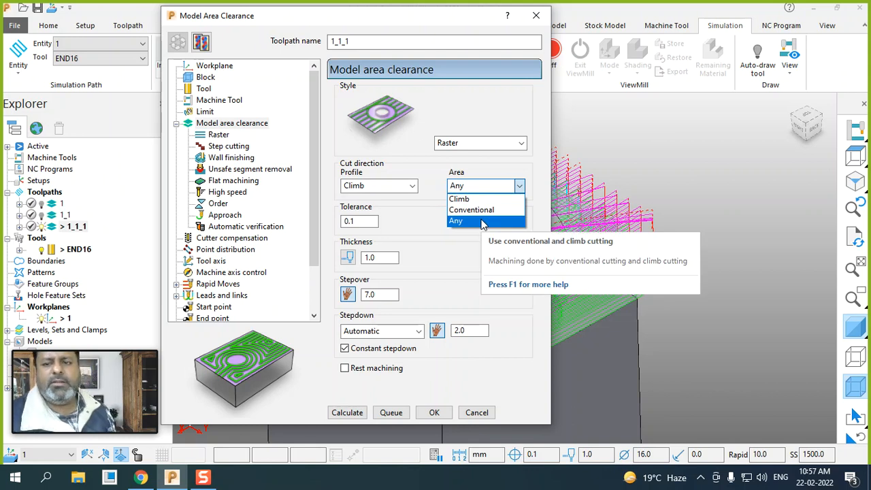
left_click(482, 221)
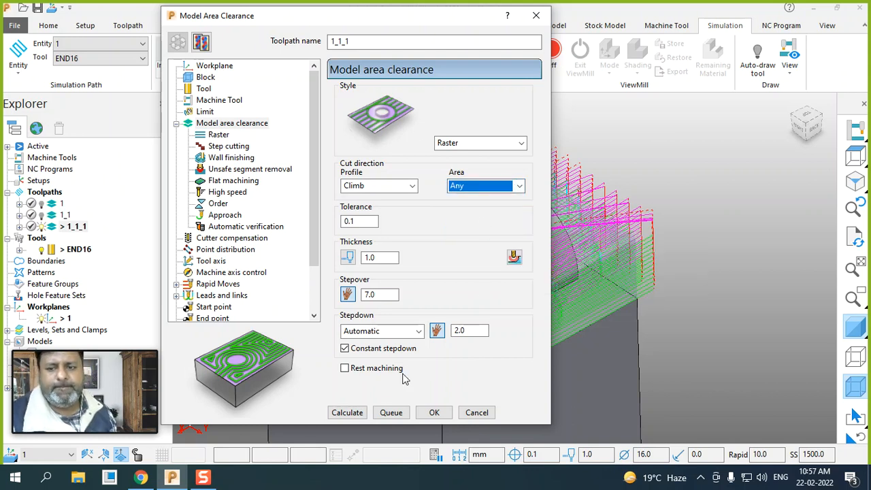
left_click(347, 417)
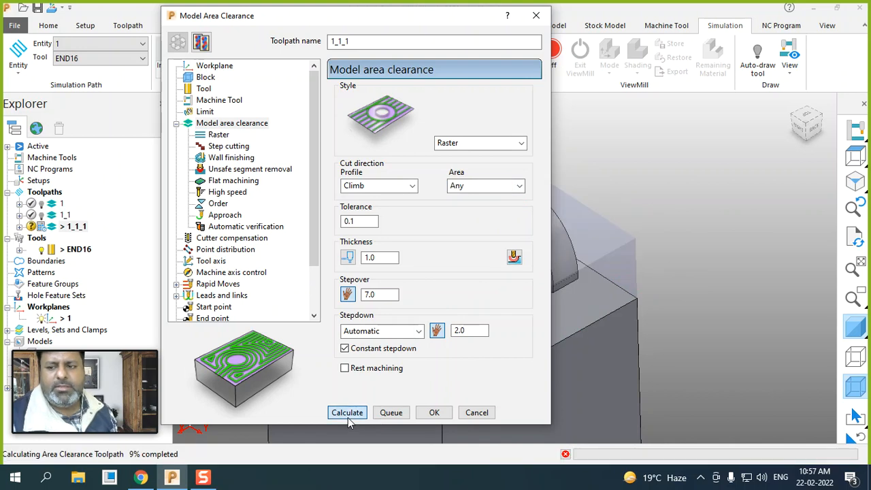
Step: Complete the recalculation of toolpath 1_1_1 and close its settings
left_click(431, 445)
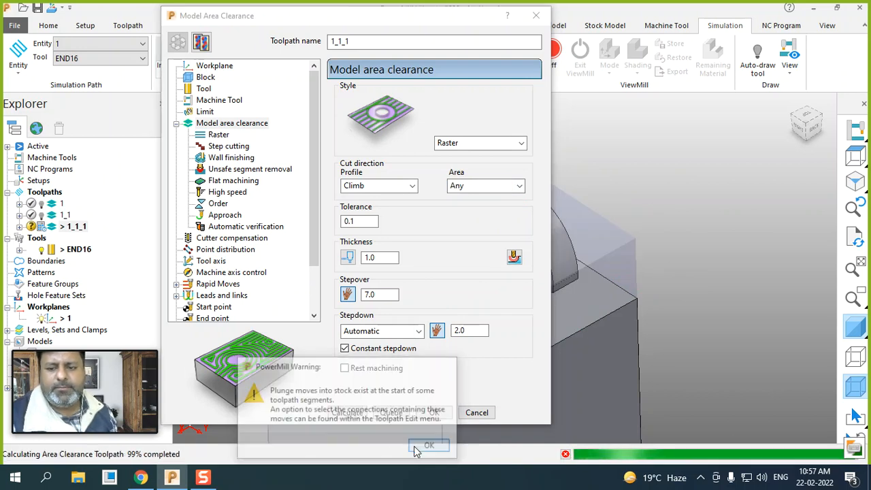
left_click(474, 414)
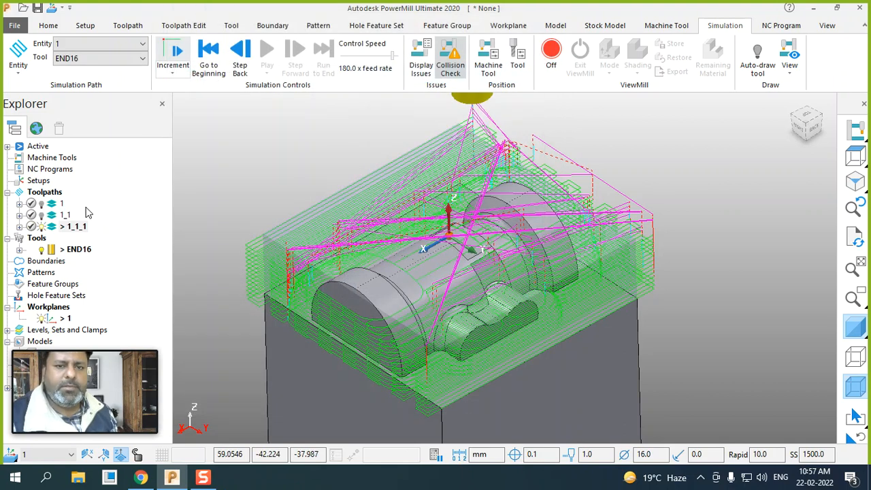
Step: Simulate toolpath 1_1_1 in ViewMill, slowing it to 15x feed rate and raising it to 100x, and exit the stock simulation
left_click(122, 50)
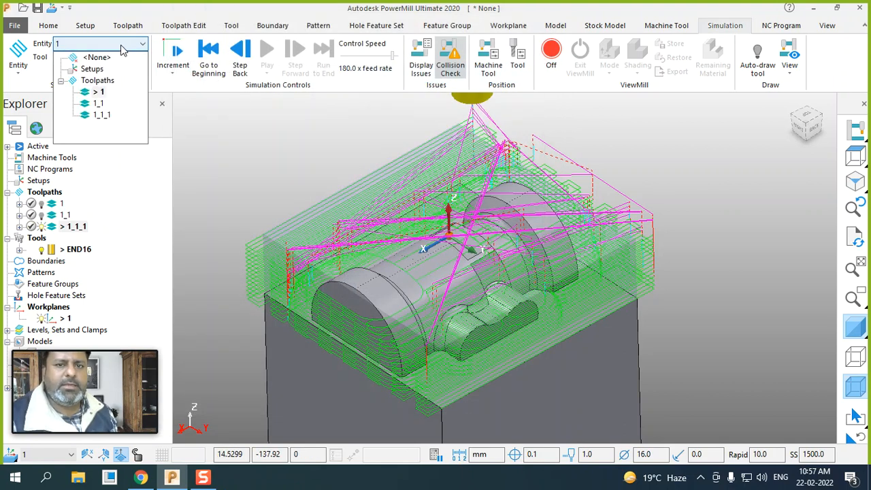
left_click(96, 120)
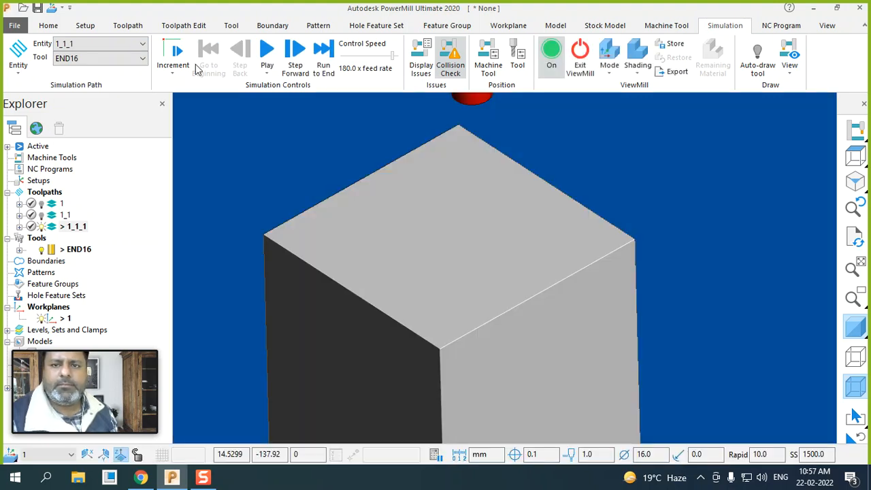
left_click(259, 53)
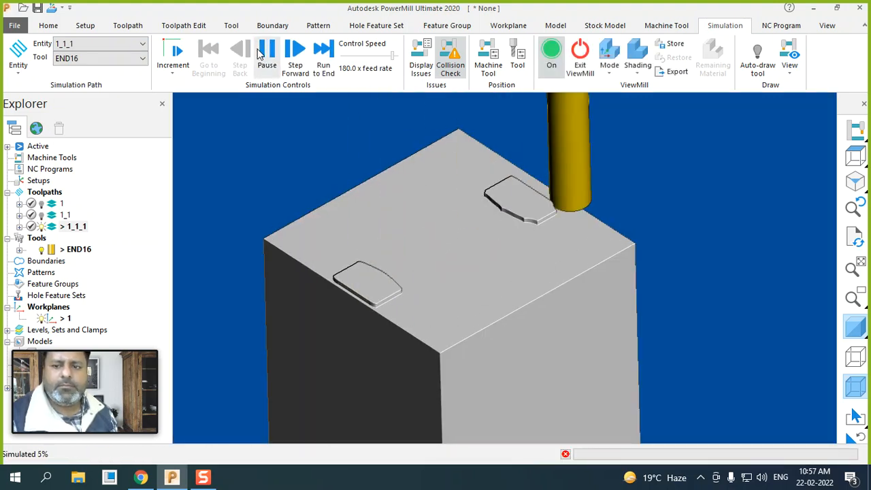
left_click_drag(393, 55, 353, 57)
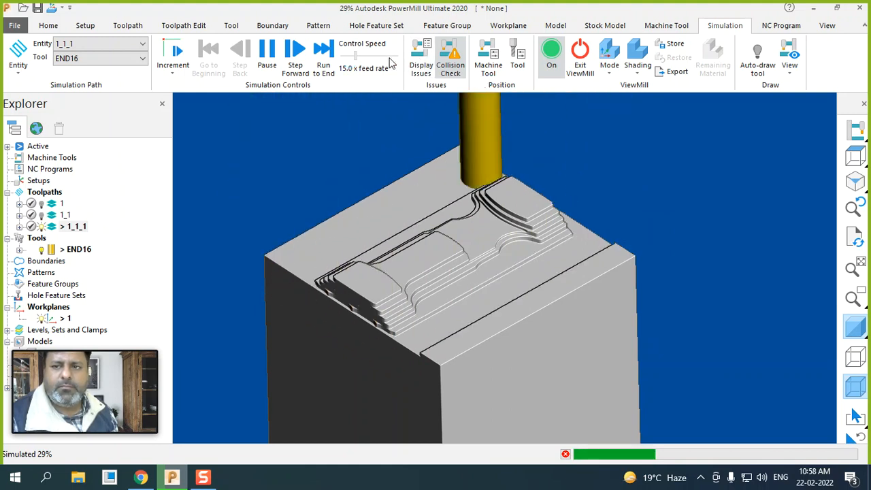
left_click_drag(356, 55, 387, 58)
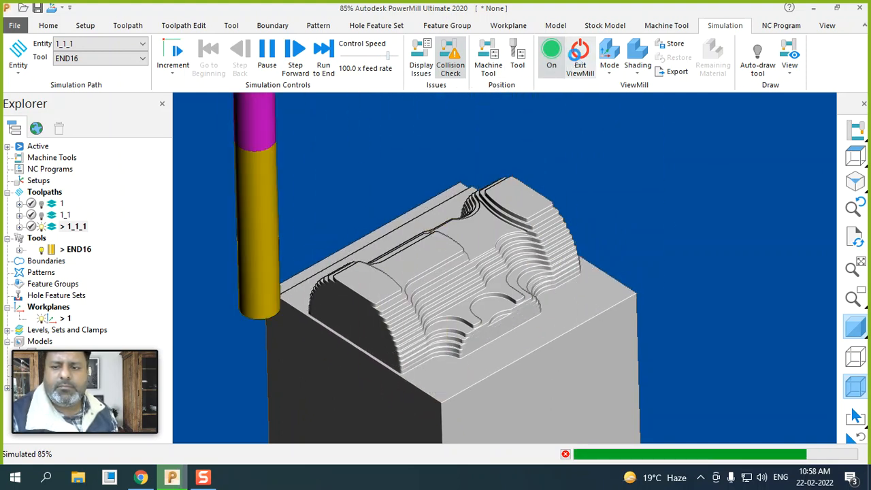
left_click(576, 60)
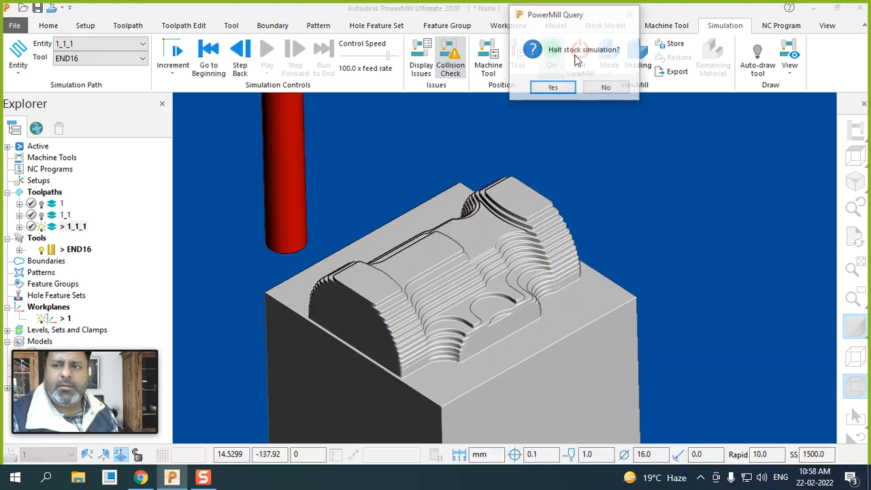
left_click(551, 87)
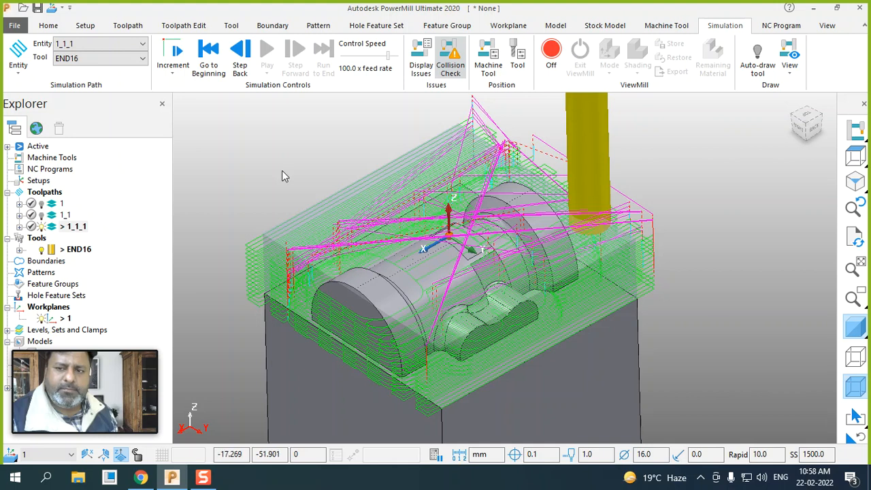
Step: Duplicate toolpath 1_1_1 as a separate toolpath
right_click(65, 229)
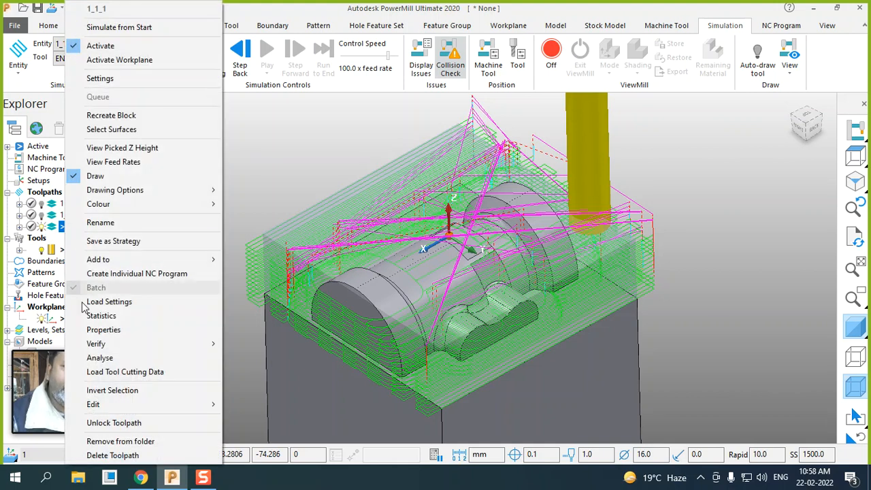
mouse_move(106, 408)
left_click(272, 443)
double_click(71, 242)
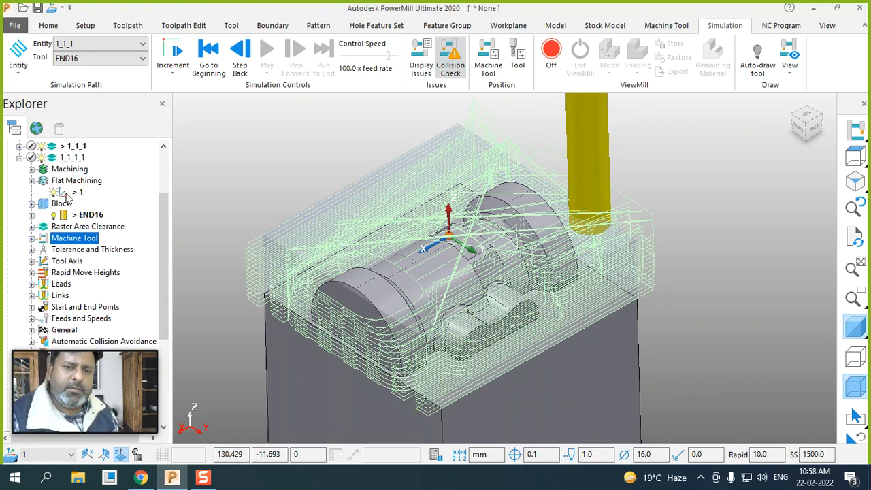
Step: Reopen toolpath 1_1_1_1's settings for editing and set its area clearance style to Offset all
right_click(66, 161)
left_click(109, 79)
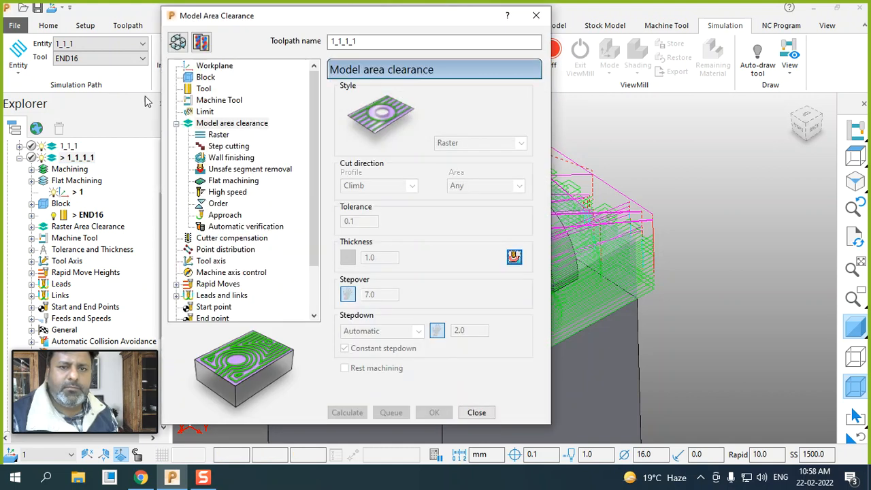
left_click(177, 42)
left_click(520, 143)
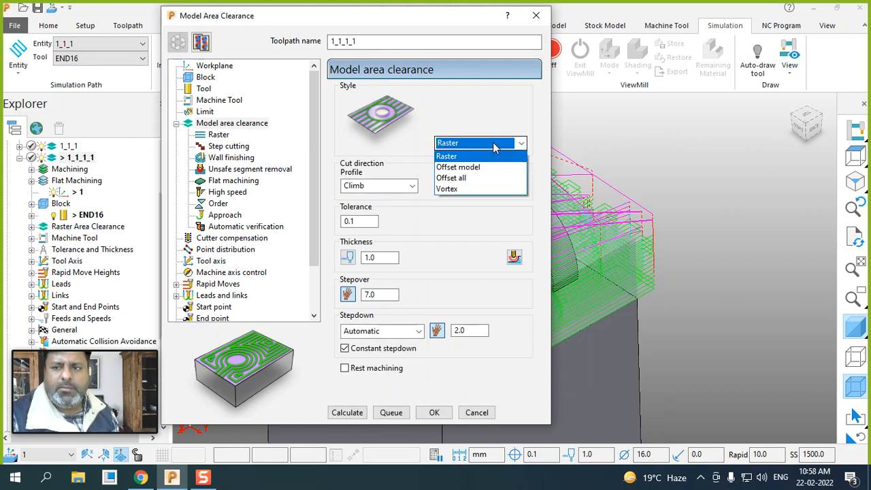
left_click(480, 177)
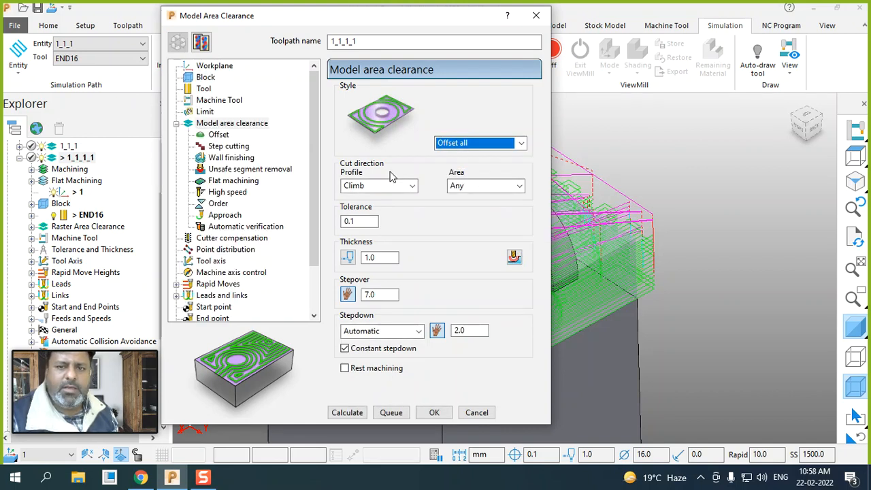
Step: Enable the Spiral offset option for toolpath 1_1_1_1, recalculate it, and close the settings
left_click(216, 135)
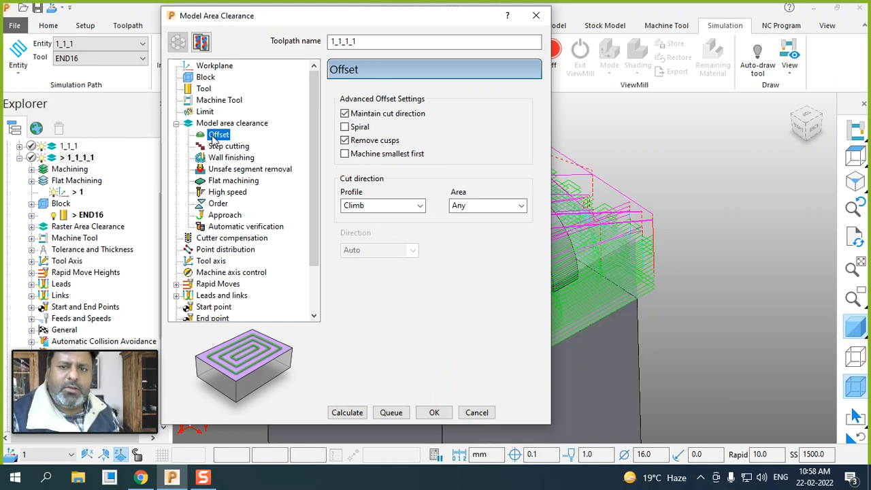
left_click(350, 127)
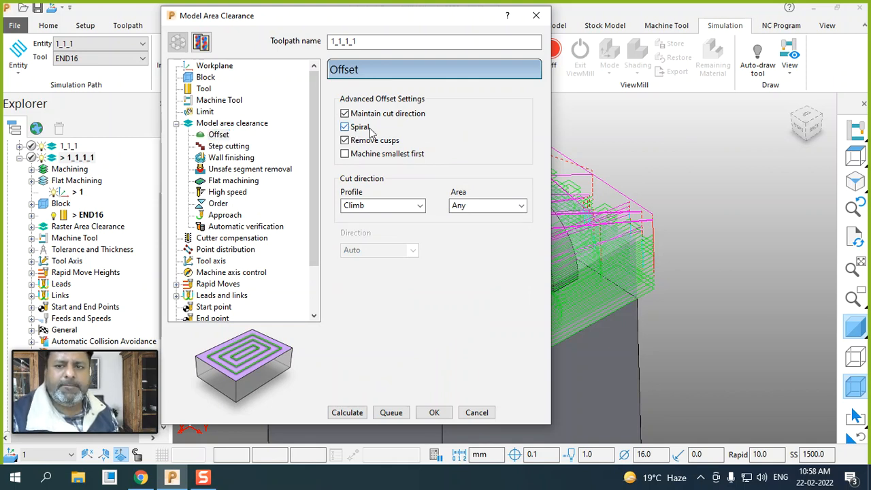
left_click(359, 418)
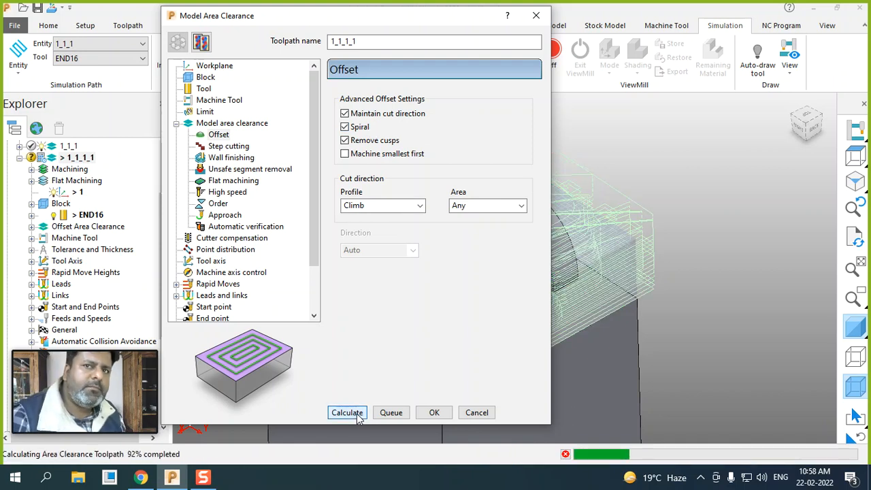
left_click(423, 446)
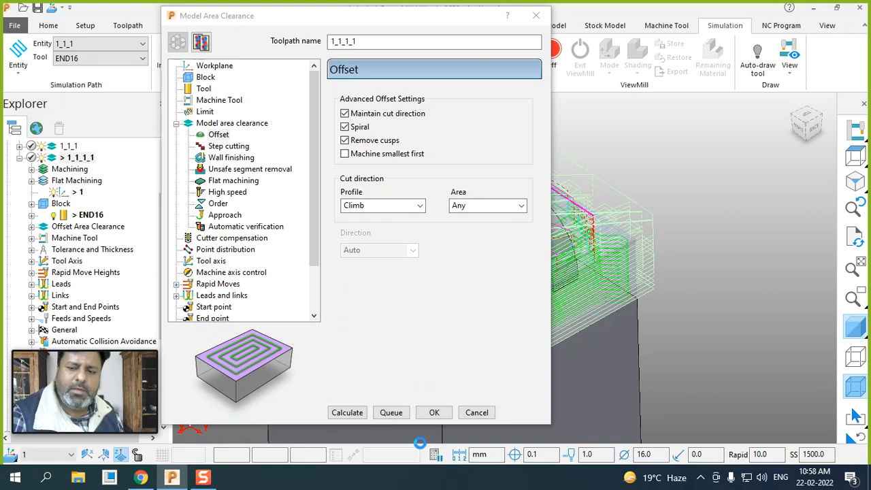
left_click(476, 413)
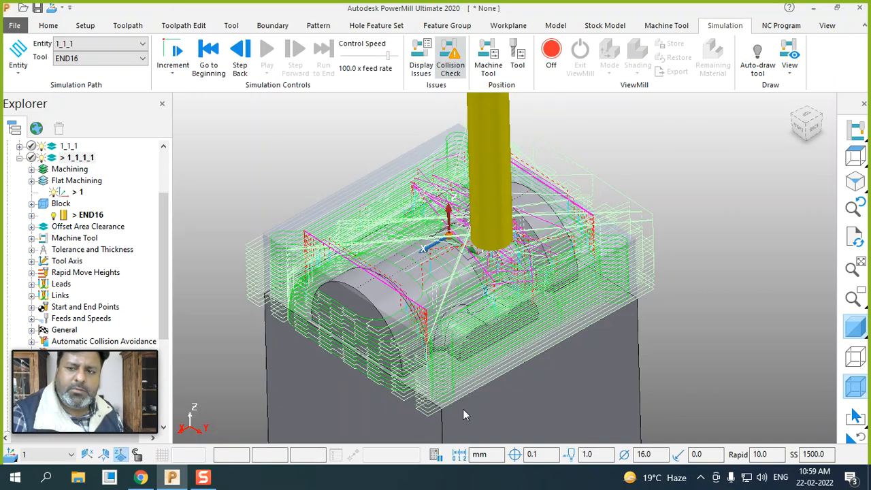
Step: Hide toolpath 1_1_1 and inspect the spiral offset moves of toolpath 1_1_1_1 around the part
left_click(42, 147)
middle_click_drag(358, 246, 398, 244)
middle_click_drag(472, 191, 451, 181)
scroll(452, 196, "down", 2)
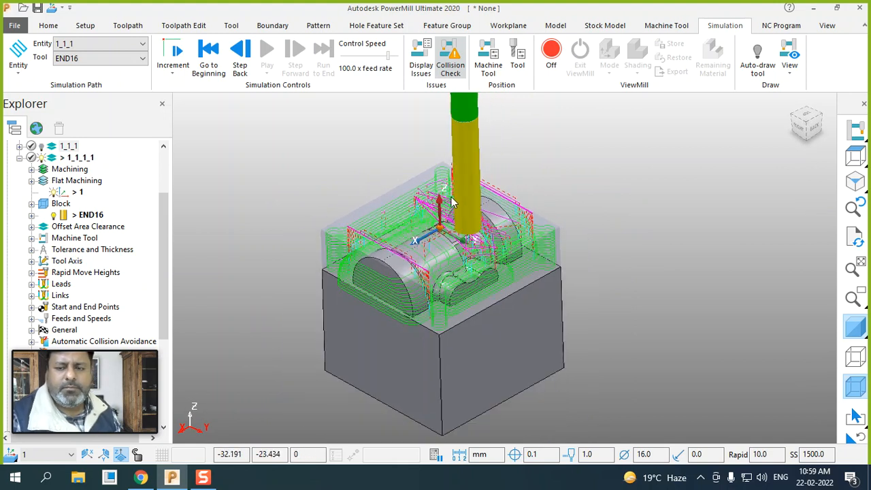
scroll(441, 162, "up", 3)
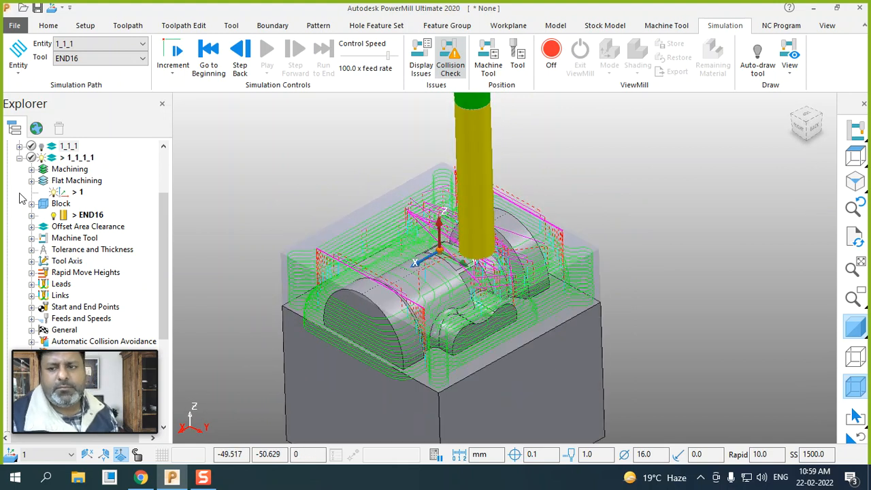
Step: Duplicate toolpath 1_1_1_1 as a separate toolpath
left_click(19, 157)
right_click(78, 241)
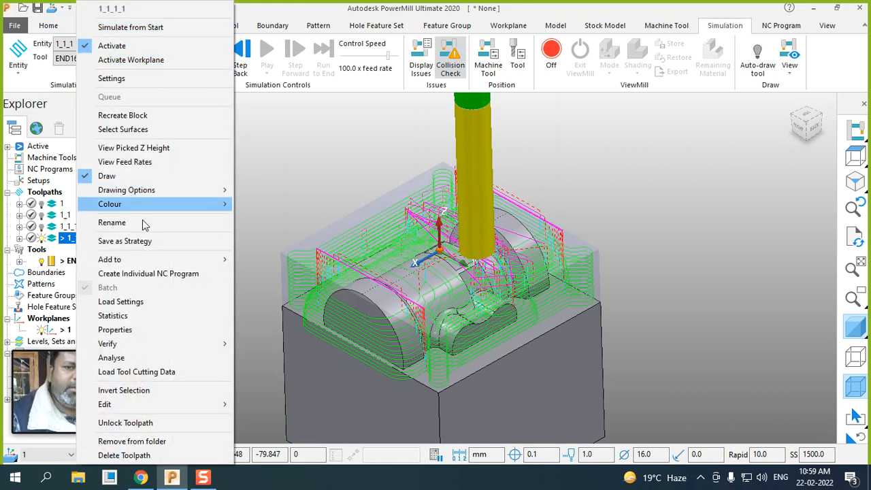
mouse_move(165, 403)
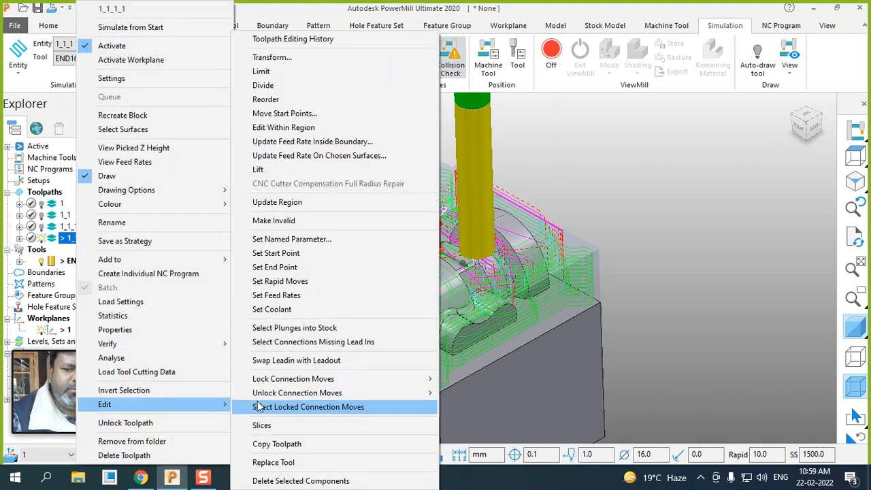
left_click(272, 443)
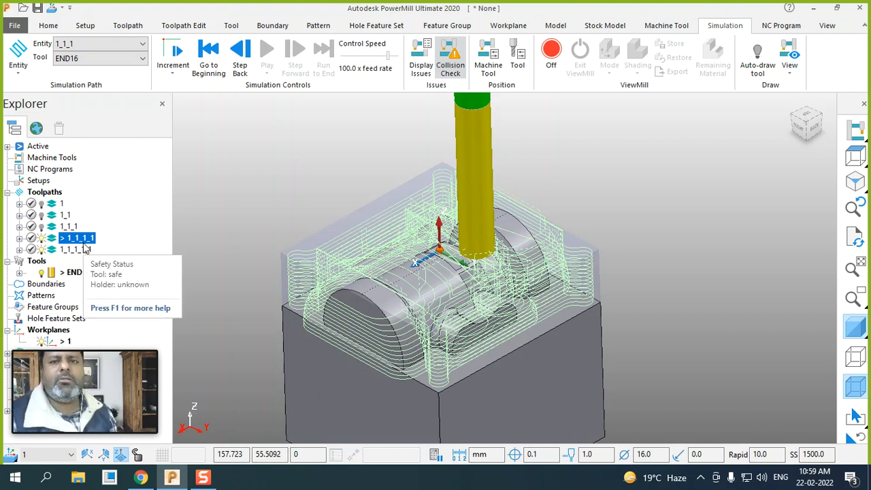
Step: Open toolpath 1_1_1_1_1's settings for editing and set its area clearance style to Vortex
right_click(72, 250)
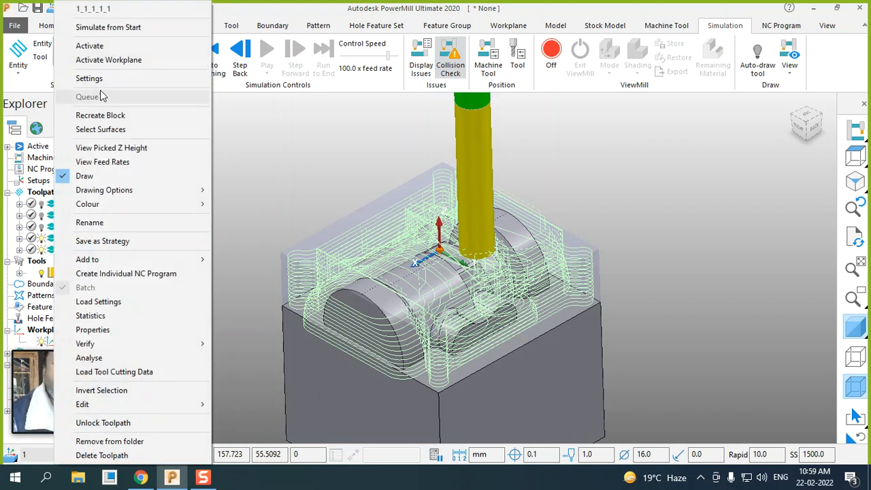
left_click(106, 79)
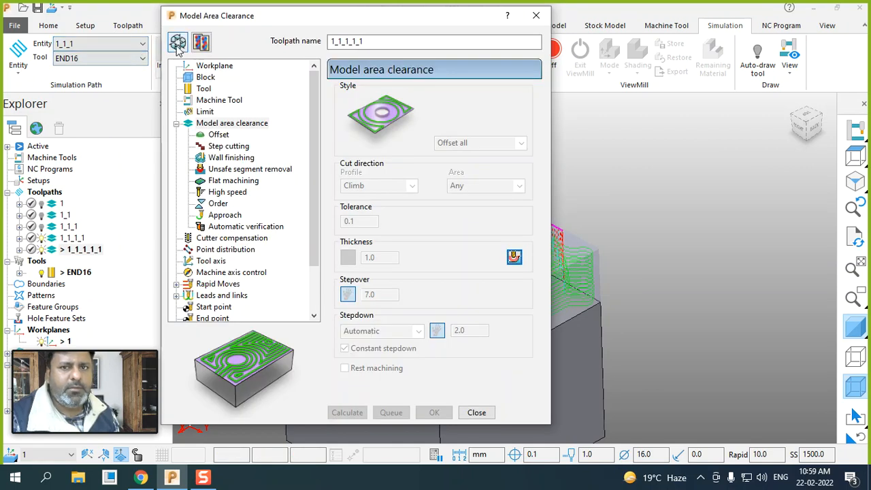
left_click(178, 45)
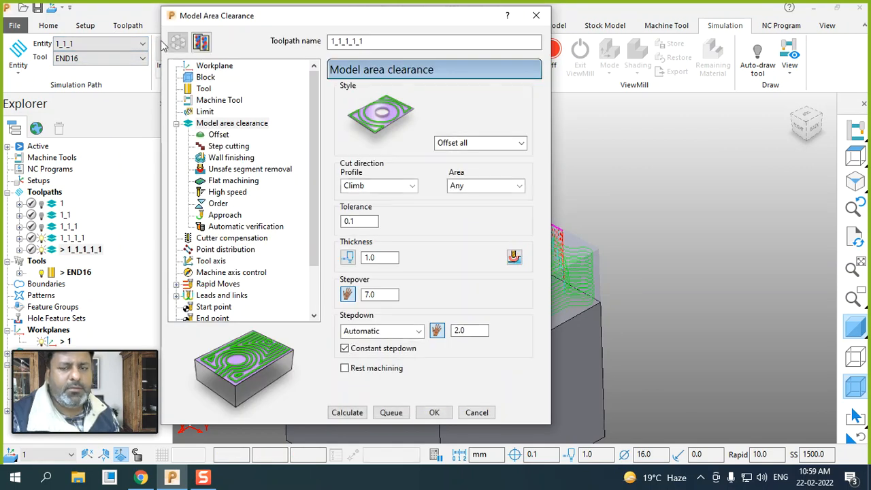
left_click(467, 142)
left_click(463, 188)
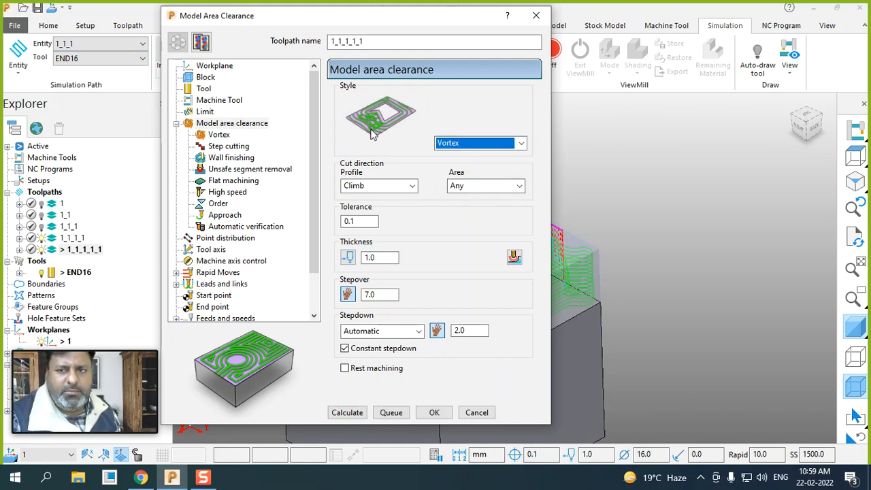
Step: Set the Vortex toolpath's stepdown to 10 mm and its stepover to 2 mm
double_click(462, 330)
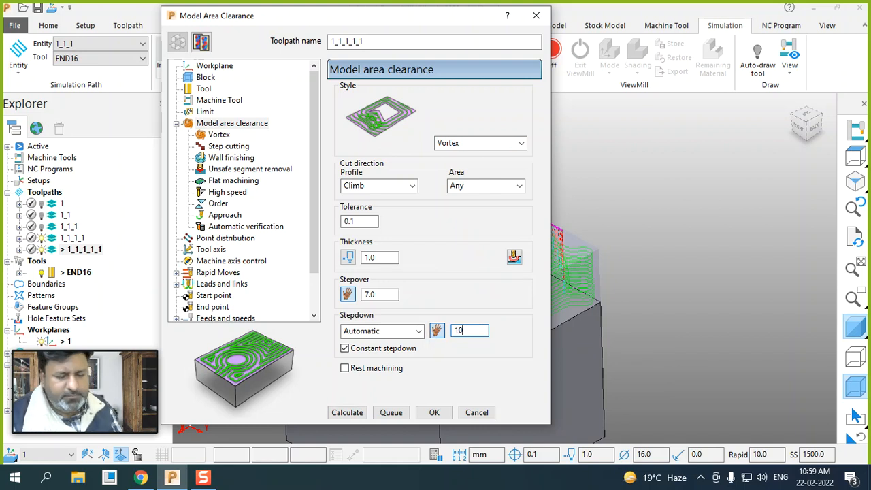
left_click(386, 294)
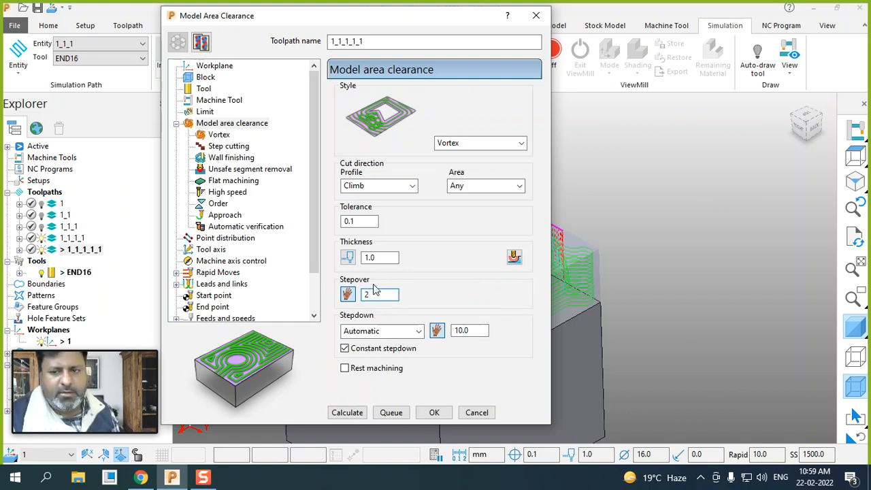
left_click(387, 257)
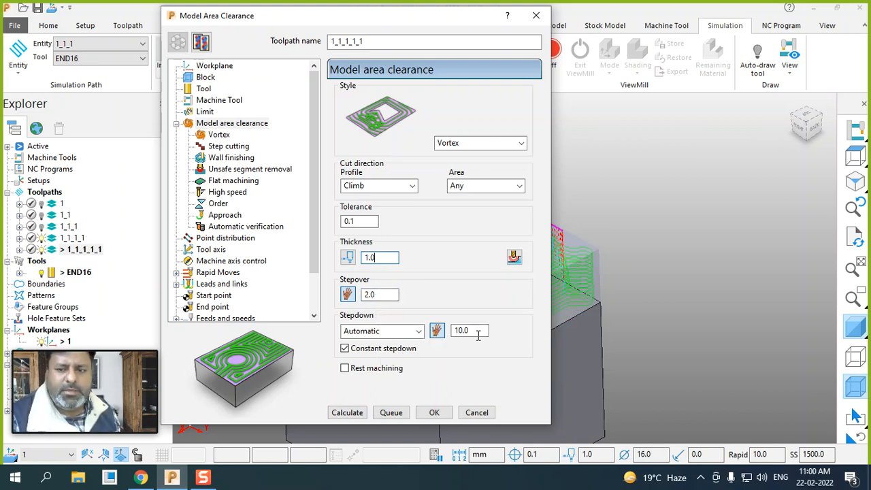
Step: Set the Vortex toolpath's spindle speed to 8000 rpm, cutting feed rate to 3000 mm/min and plunging feed rate to 300 mm/min
left_click(227, 318)
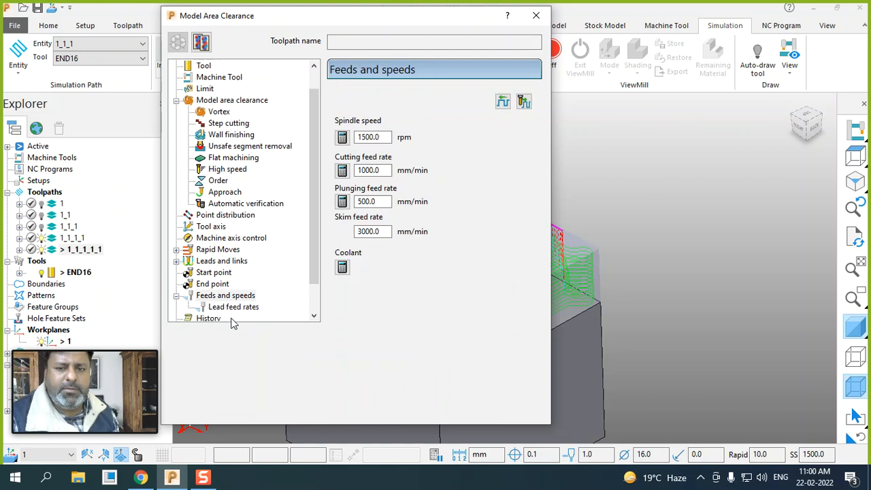
left_click(383, 136)
double_click(383, 136)
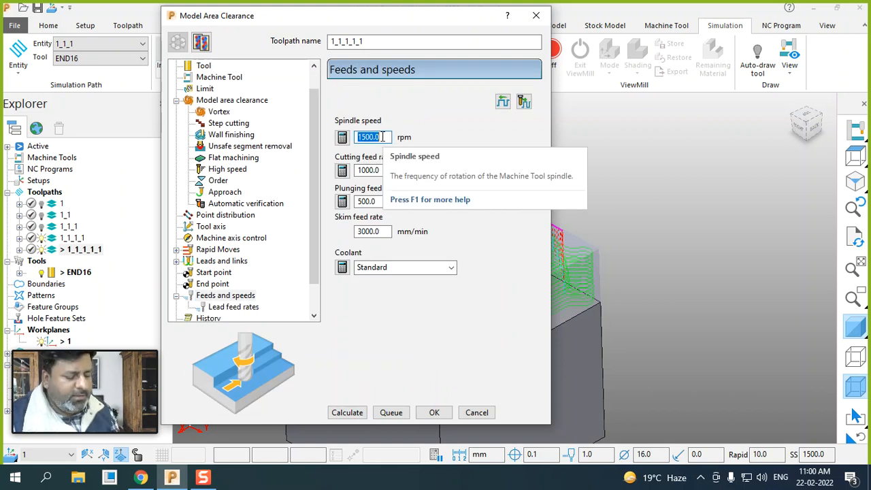
type("8000")
left_click(382, 170)
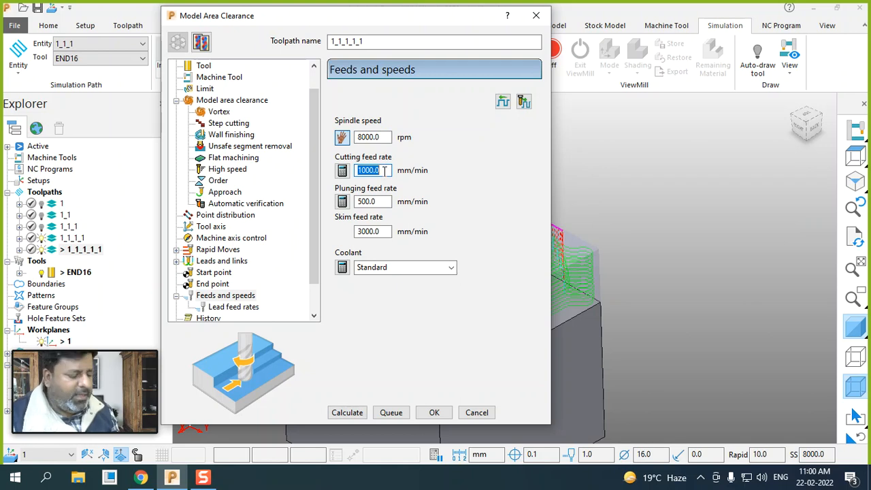
type("3")
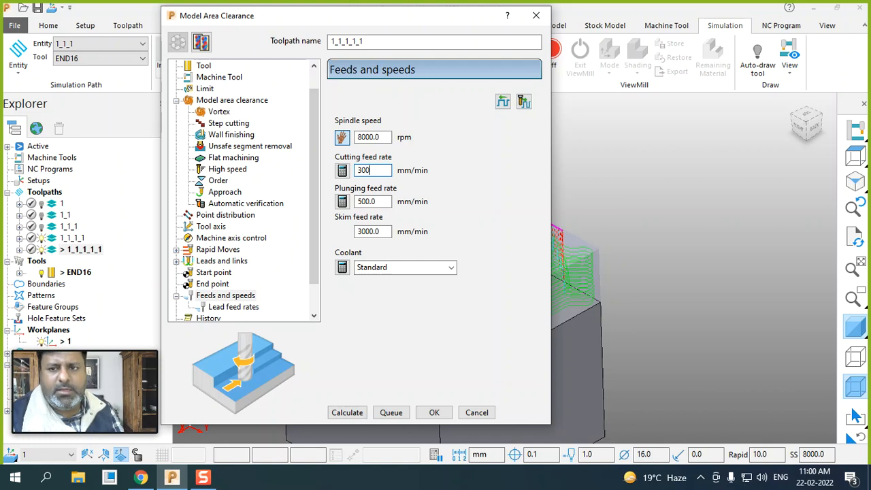
key("Tab")
Step: Calculate the Vortex toolpath, close its settings and hide toolpath 1_1_1_1
left_click(348, 414)
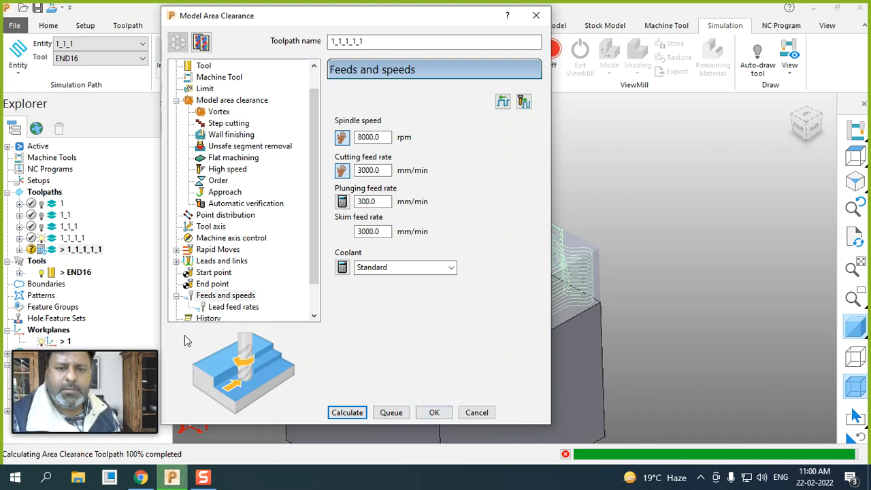
left_click(43, 243)
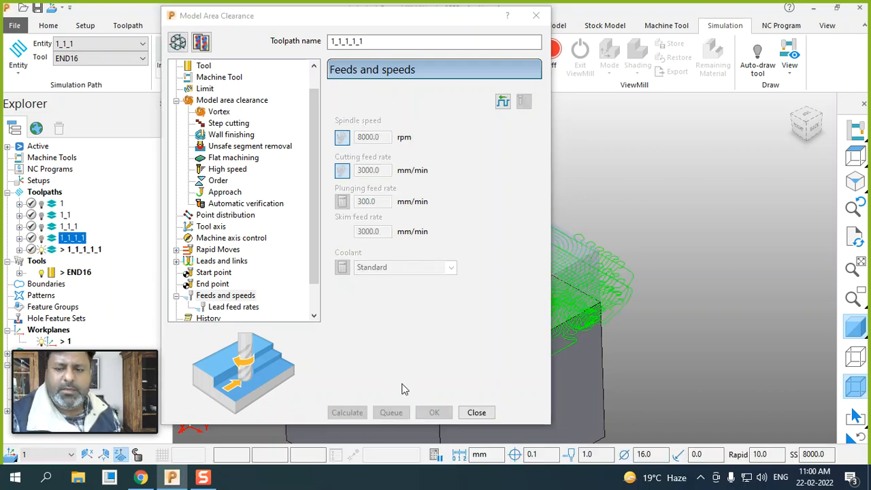
left_click(478, 413)
middle_click_drag(447, 259, 558, 390)
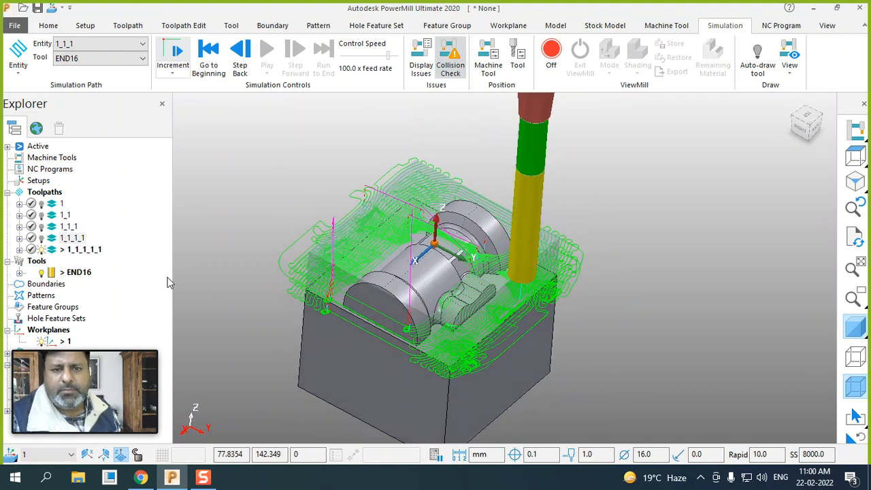
Step: Hide toolpath 1_1_1_1_1, activate toolpath 1 and inspect its moves around the part from the top and in isometric view
left_click(41, 250)
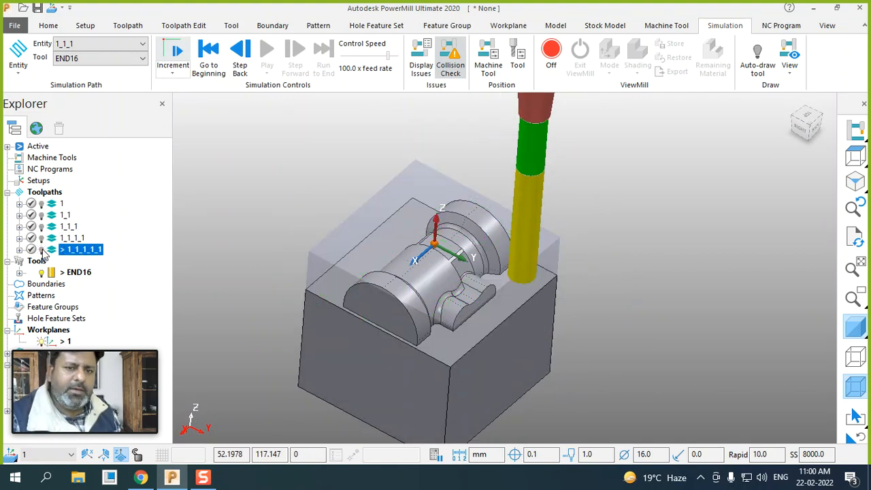
left_click(49, 206)
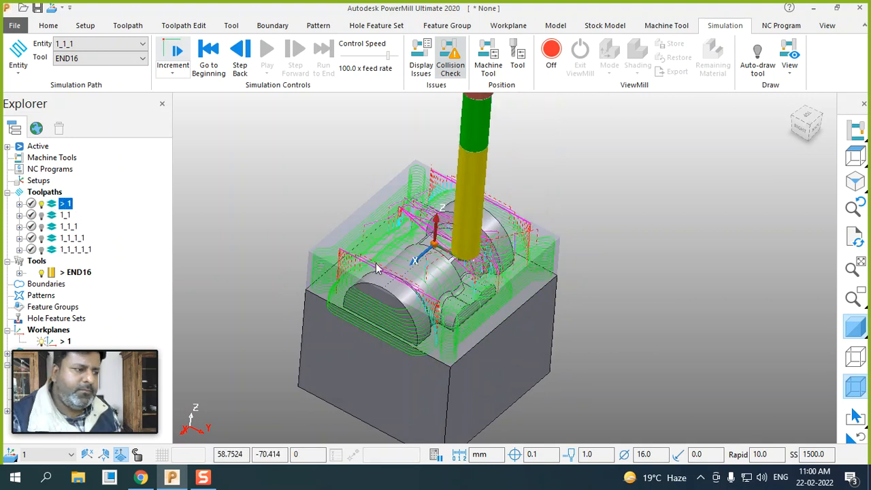
scroll(371, 262, "up", 2)
middle_click_drag(370, 257, 344, 249)
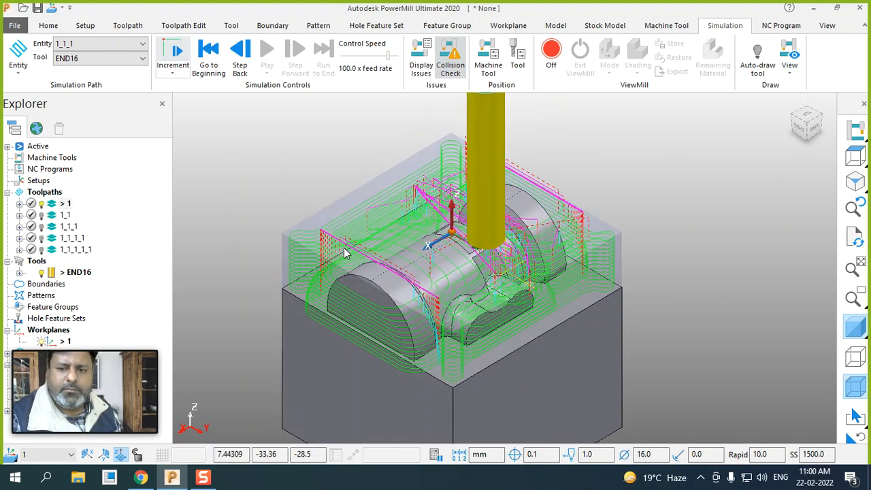
left_click(861, 157)
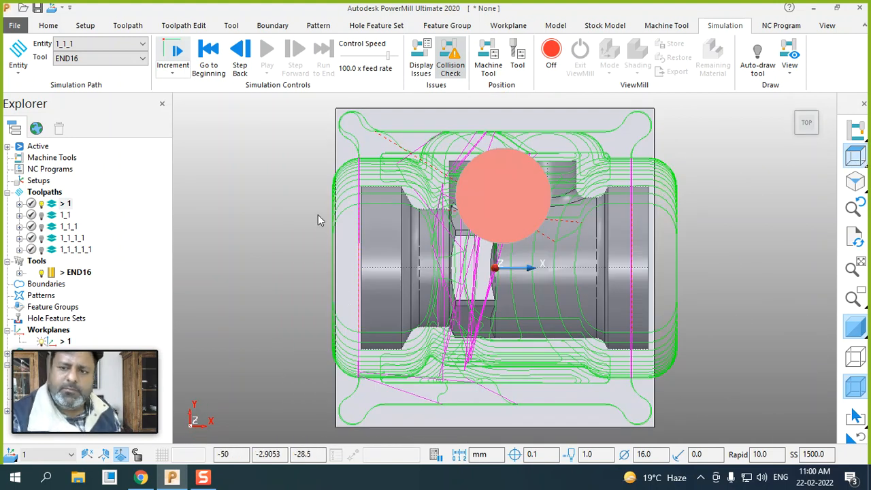
left_click(855, 181)
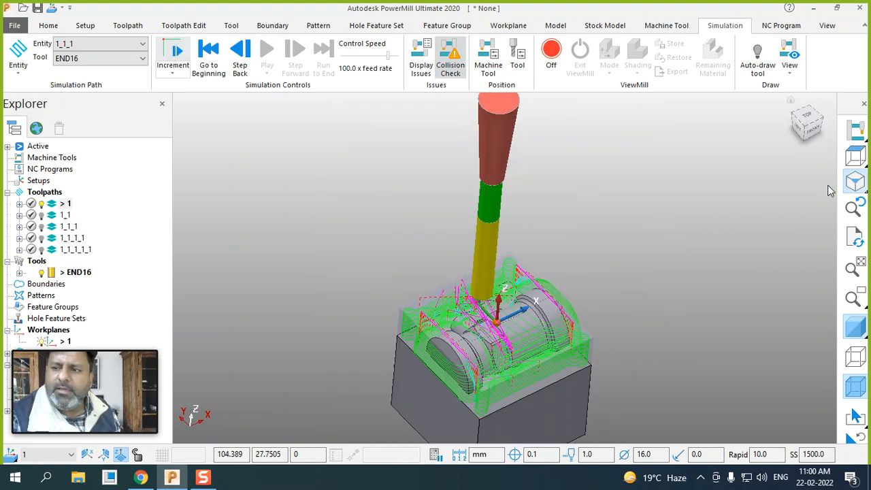
scroll(552, 393, "up", 3)
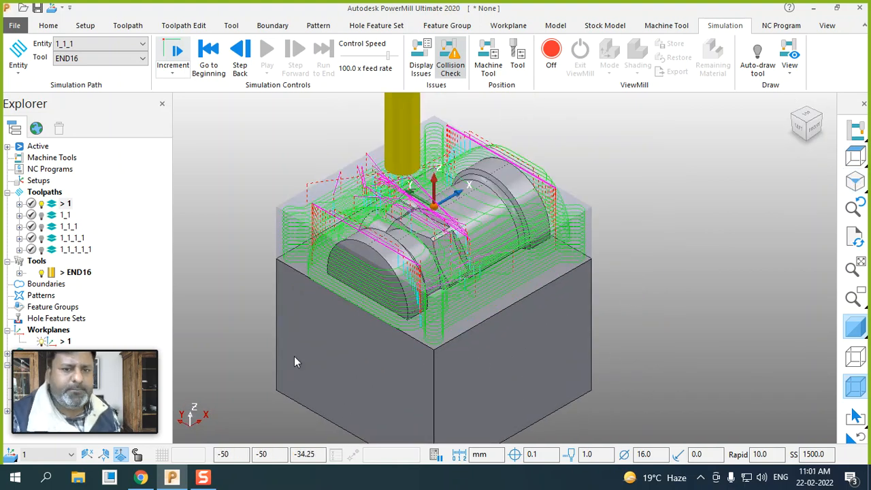
Step: Open toolpath 1's settings for editing at its limit options
right_click(58, 206)
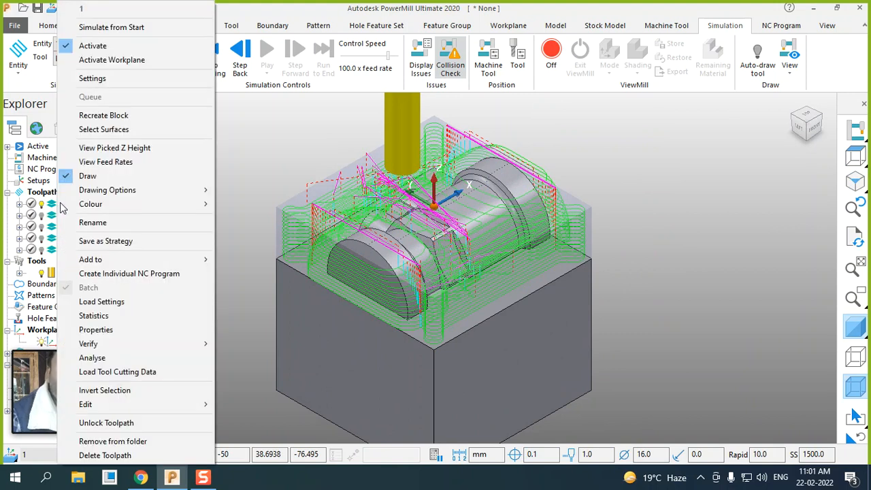
left_click(117, 80)
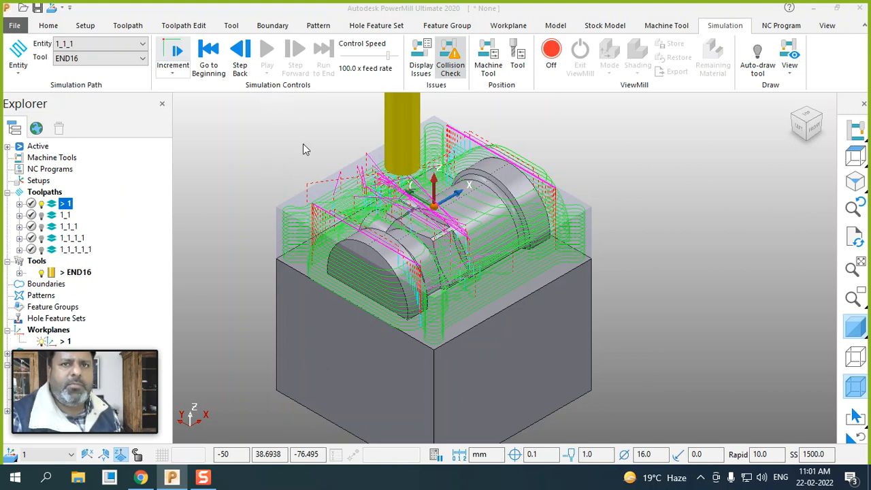
double_click(362, 238)
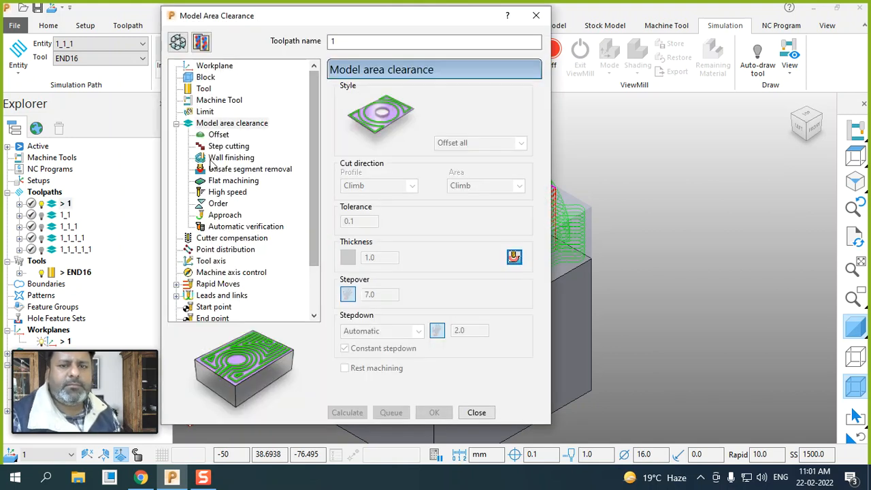
left_click(204, 111)
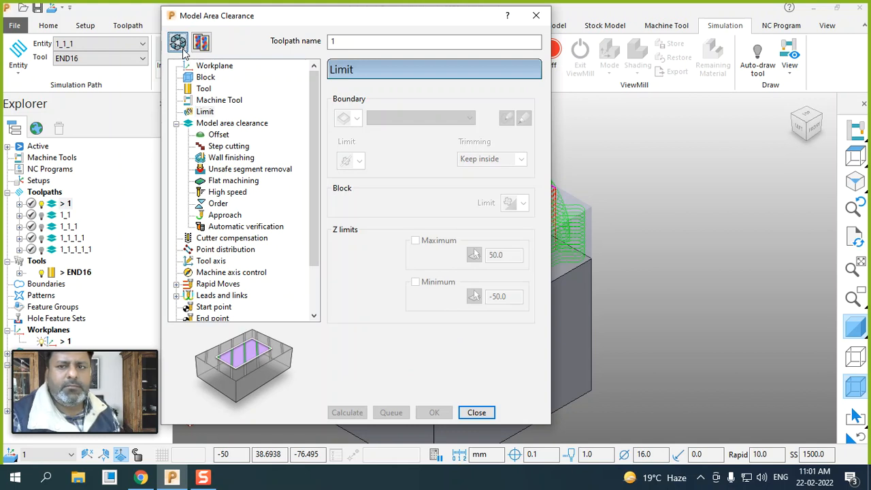
left_click(178, 42)
left_click(204, 112)
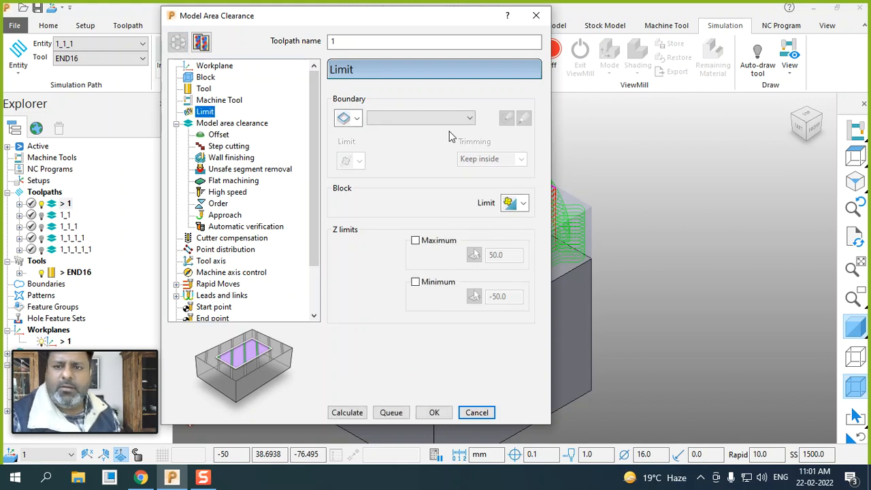
Step: Create a user-defined boundary for toolpath 1 from a composite curve around the upper outer edges of the part's square base
left_click(355, 119)
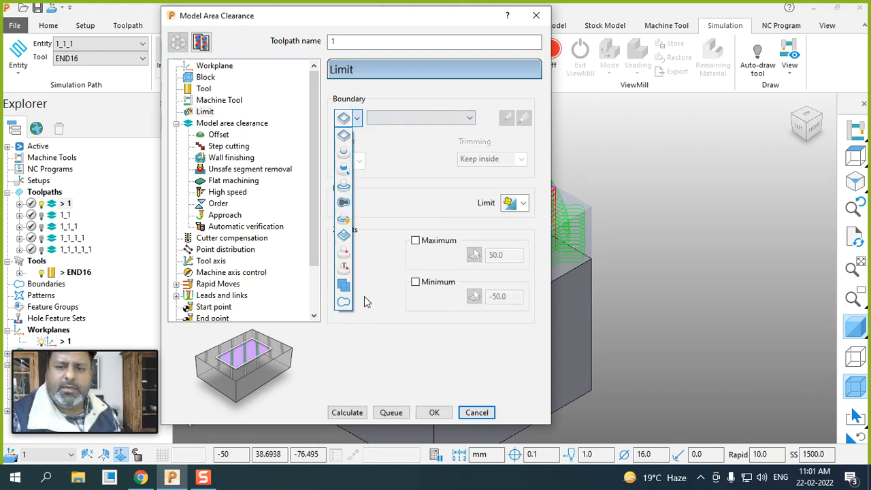
left_click(344, 303)
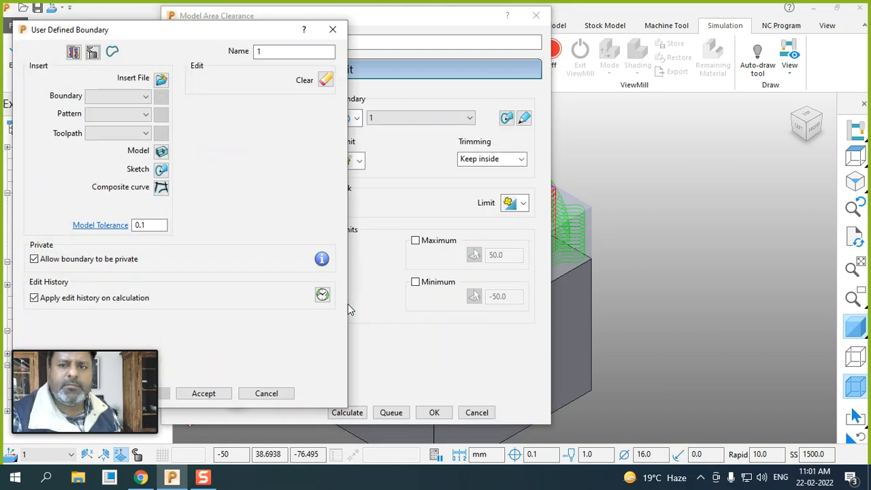
left_click(161, 188)
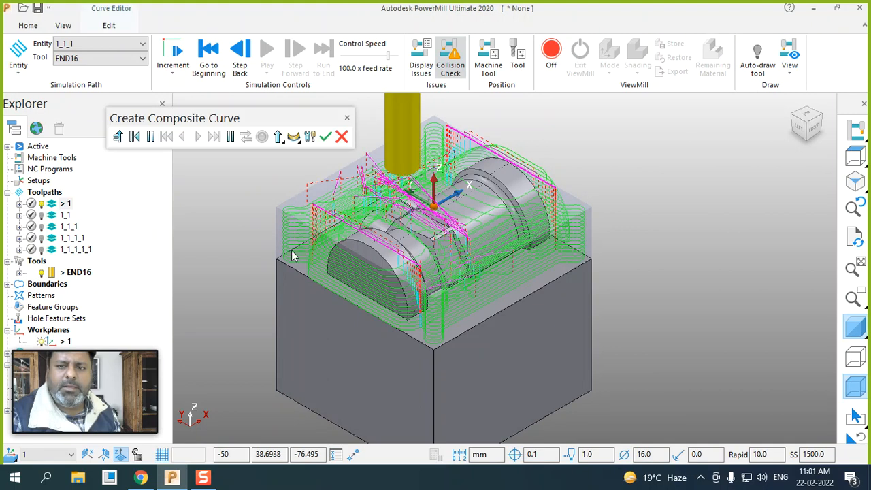
left_click(292, 257)
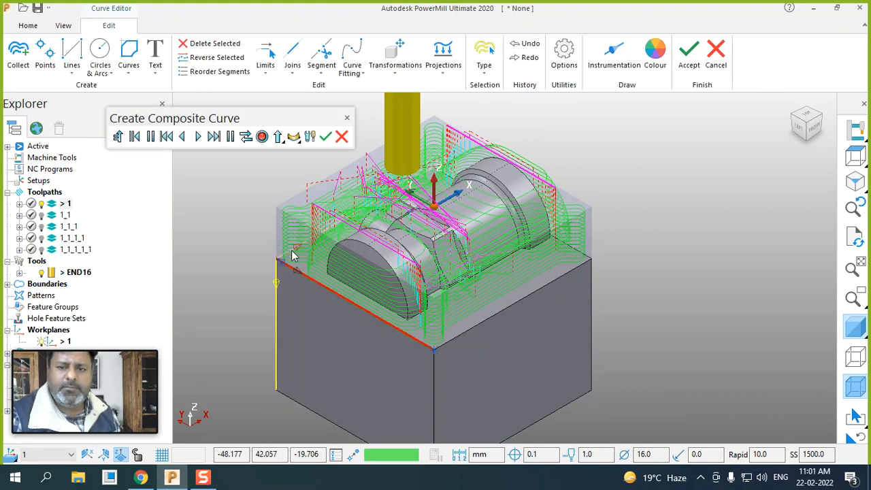
left_click(199, 138)
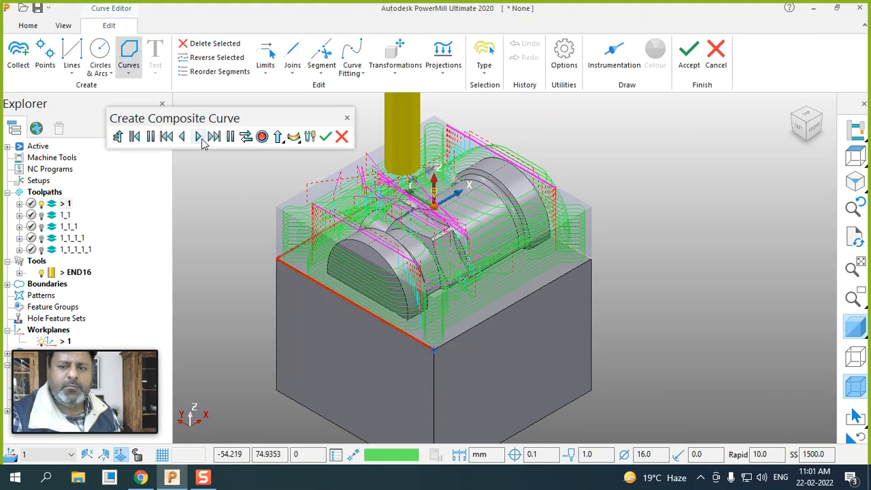
left_click(200, 138)
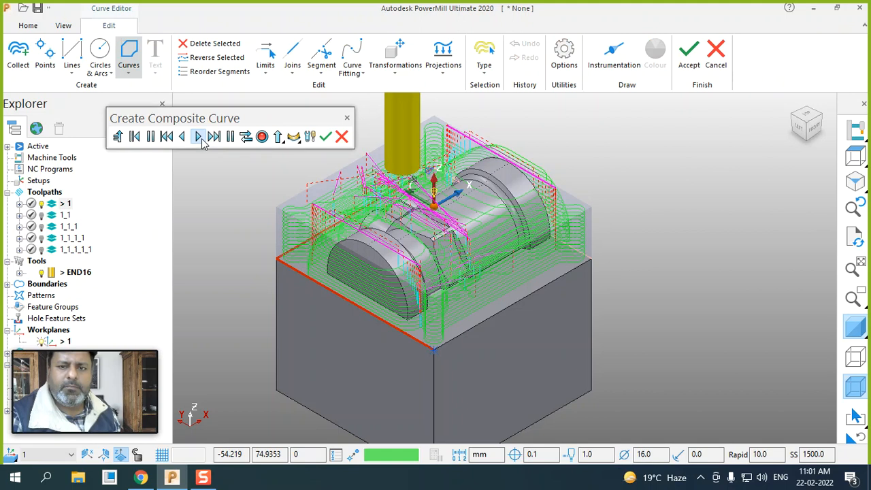
left_click(199, 138)
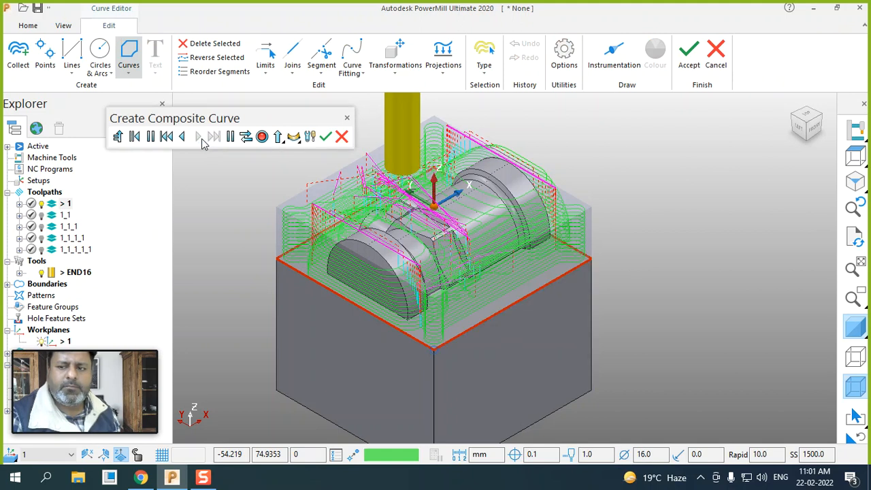
left_click(262, 137)
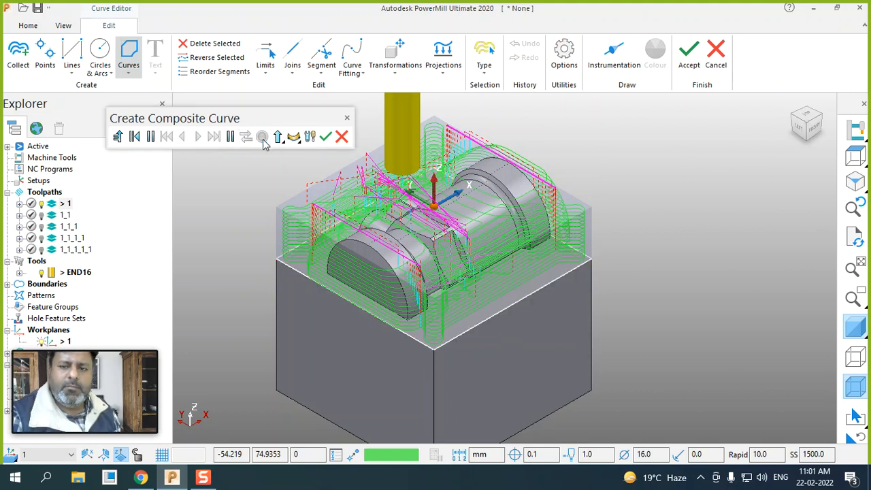
left_click(325, 138)
left_click(688, 58)
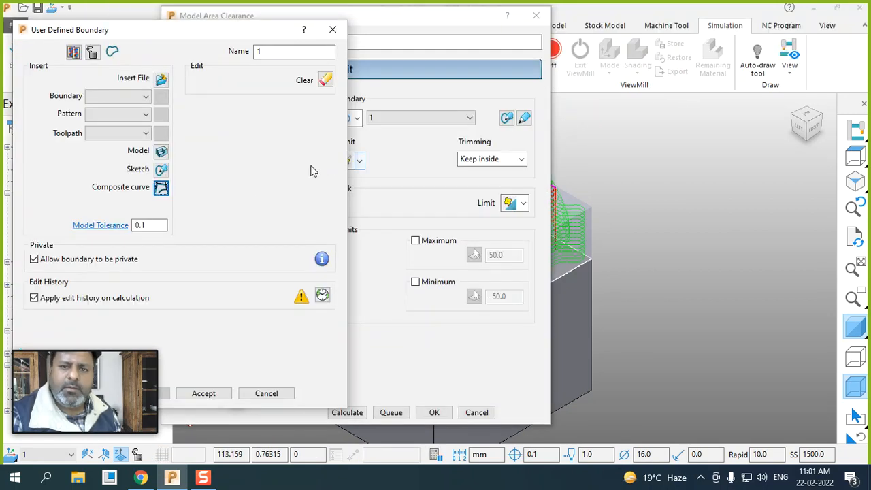
left_click(208, 394)
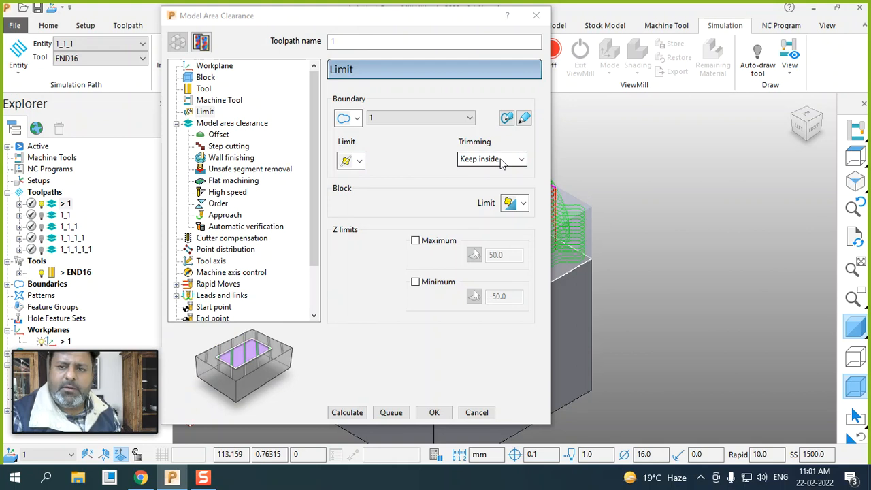
Step: Recalculate toolpath 1 limited to the new boundary and close its settings
left_click(351, 412)
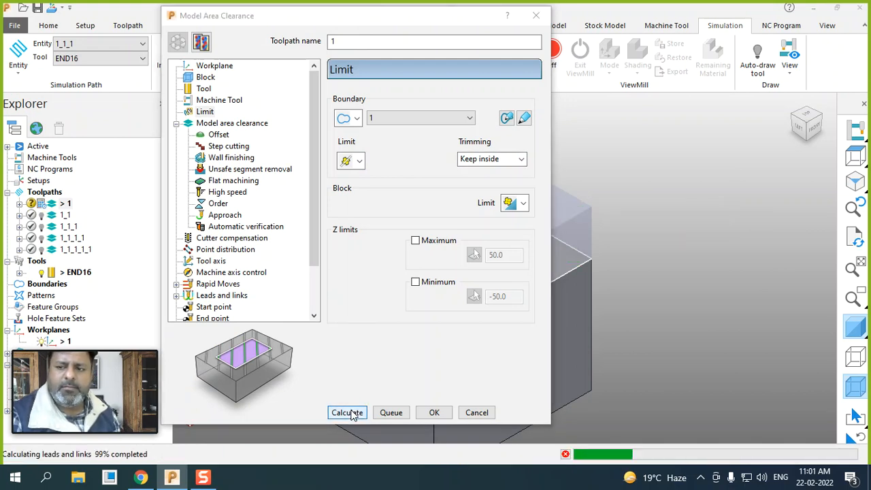
left_click(438, 442)
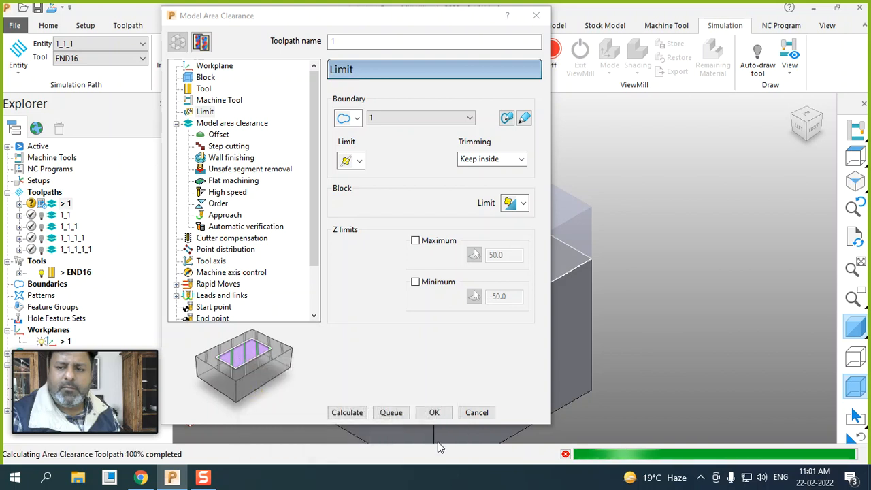
left_click(476, 412)
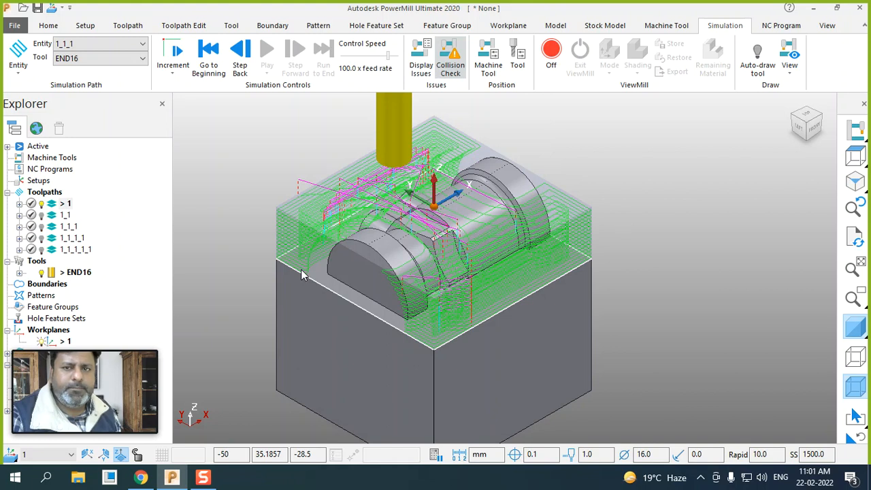
Step: Choose toolpath 1 as the simulation entity and play the start of its simulation, then stop it
left_click(95, 44)
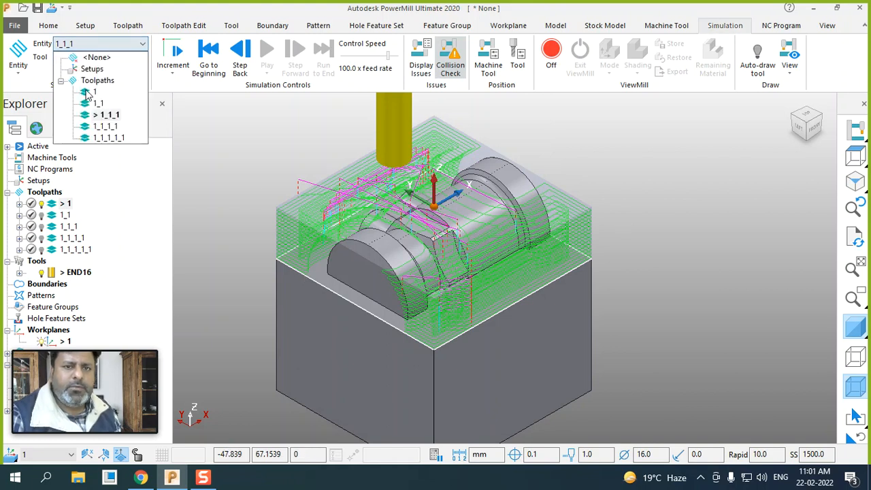
left_click(87, 95)
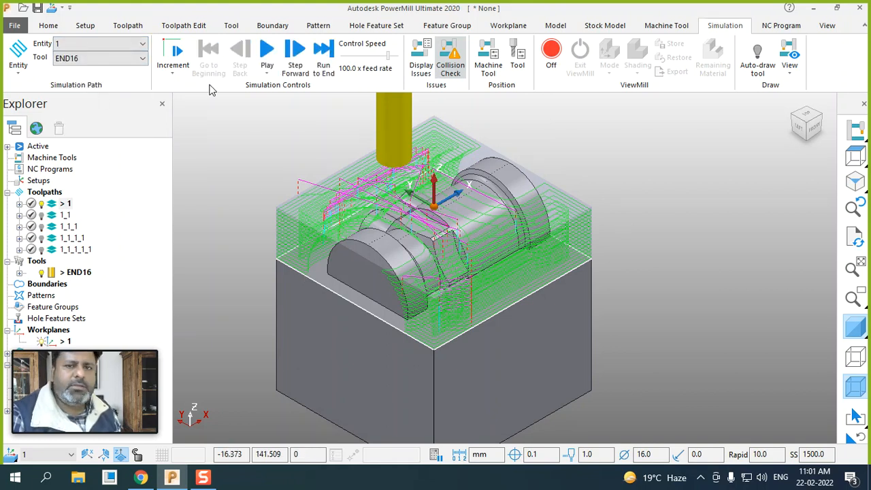
left_click(268, 52)
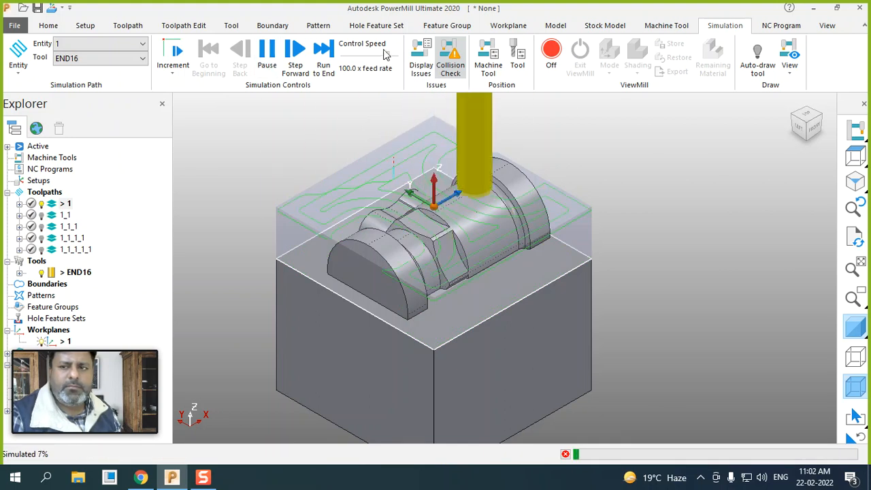
left_click(270, 58)
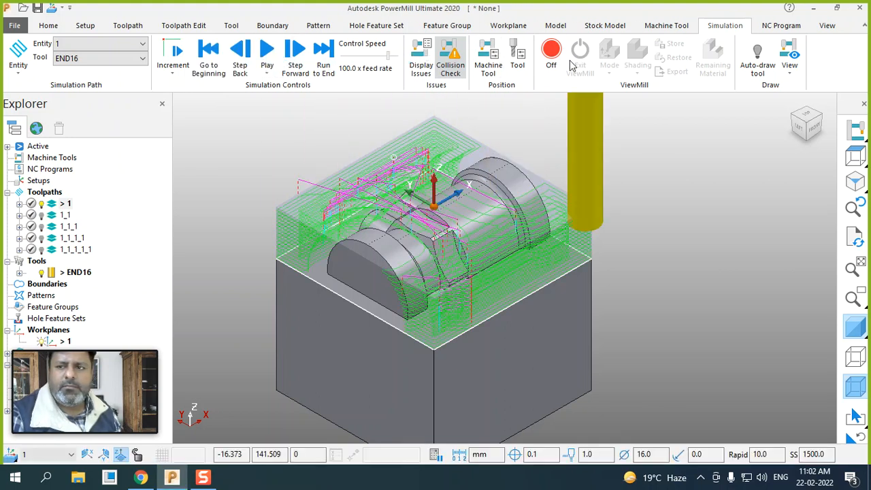
Step: Run toolpath 1's material-removal simulation from the beginning in ViewMill, inspect the cut stock and exit ViewMill
left_click(551, 50)
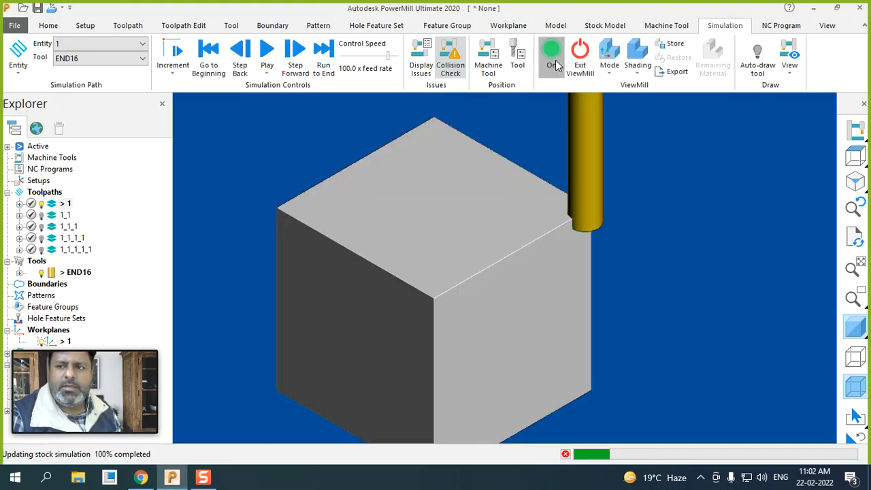
left_click(207, 52)
left_click(268, 55)
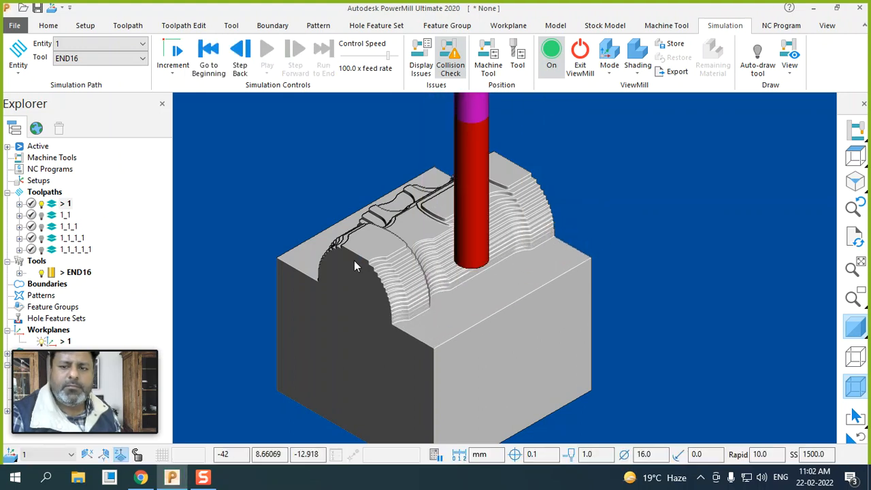
left_click(580, 61)
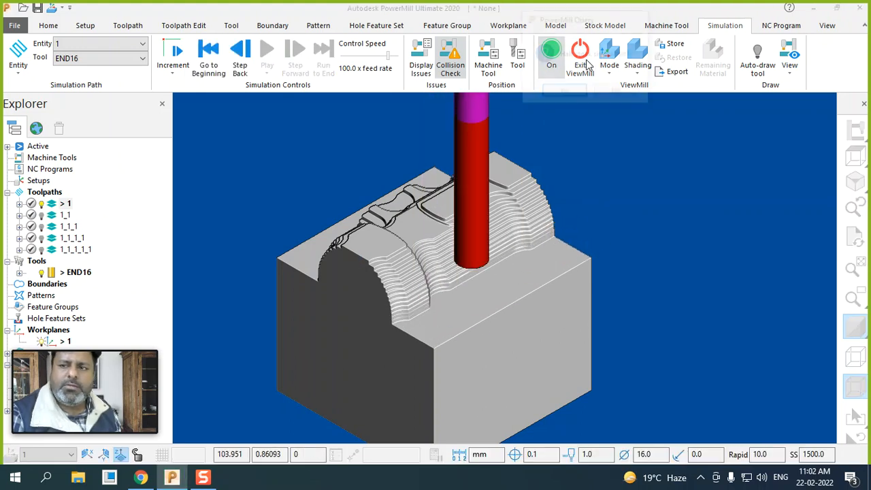
left_click(562, 92)
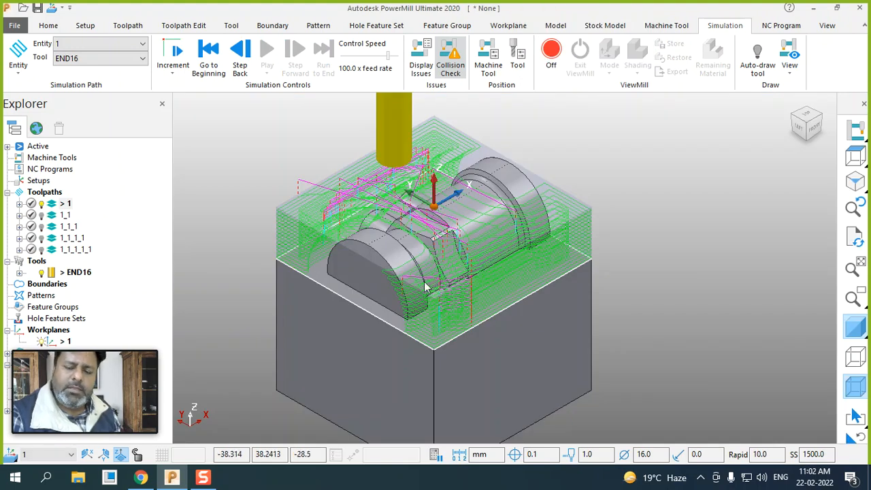
Step: Display toolpaths 1_1, 1_1_1, 1_1_1_1 and 1_1_1_1_1 over toolpath 1 for comparison, then hide the four again
scroll(253, 264, "up", 1)
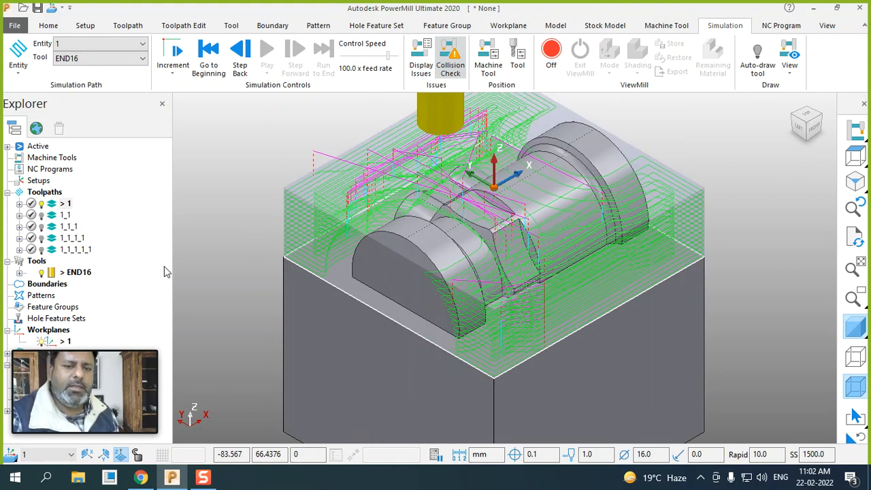
scroll(219, 194, "down", 2)
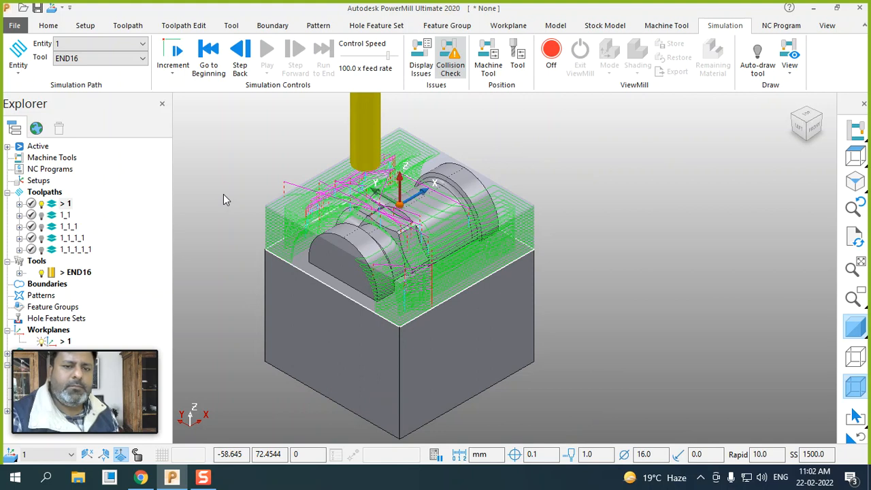
left_click(41, 215)
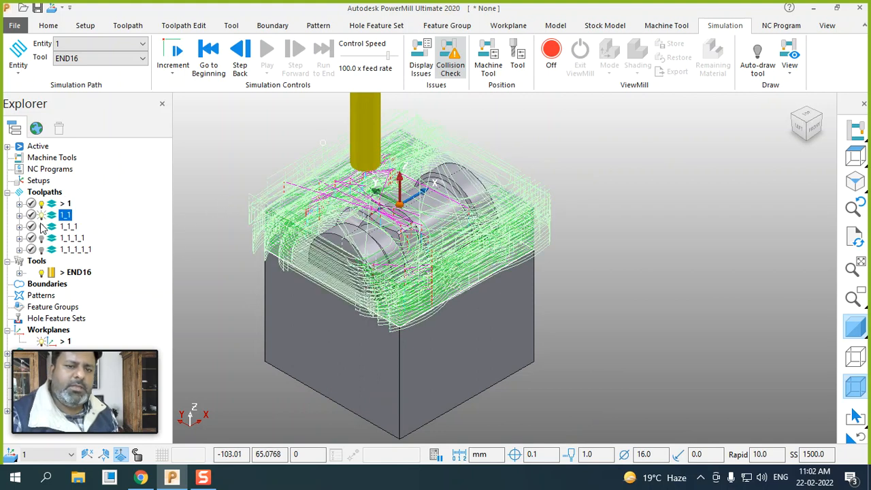
left_click(41, 226)
left_click(42, 238)
left_click(41, 250)
left_click(42, 250)
left_click(42, 238)
left_click(42, 226)
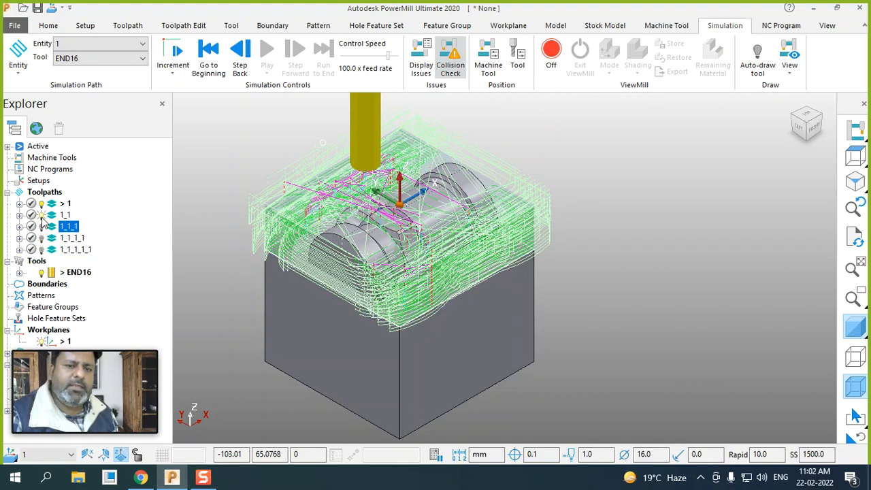
left_click(42, 215)
Step: Check the total machining time and number of lifts in the statistics of toolpath 1_1_1_1_1
right_click(75, 249)
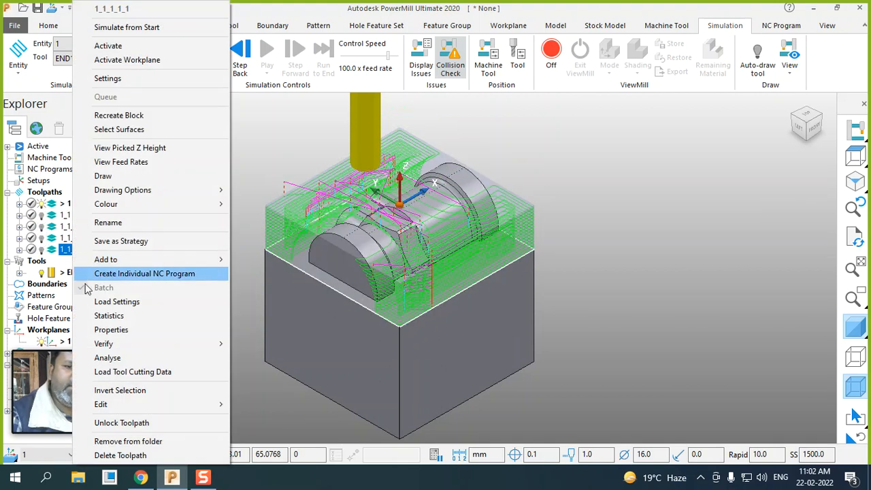
left_click(112, 316)
double_click(330, 316)
double_click(332, 331)
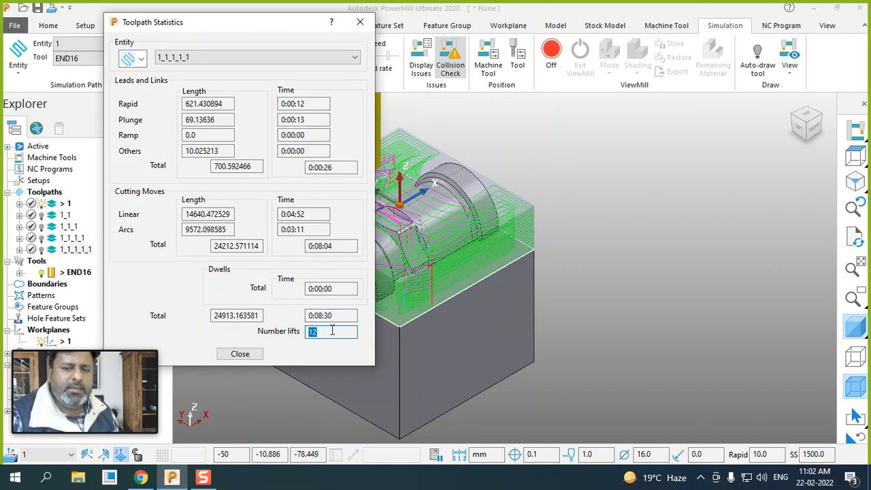
left_click(246, 354)
Step: Examine toolpath 1_1's statistics for total time, number of lifts, leads and links times, and cutting-move time
right_click(62, 216)
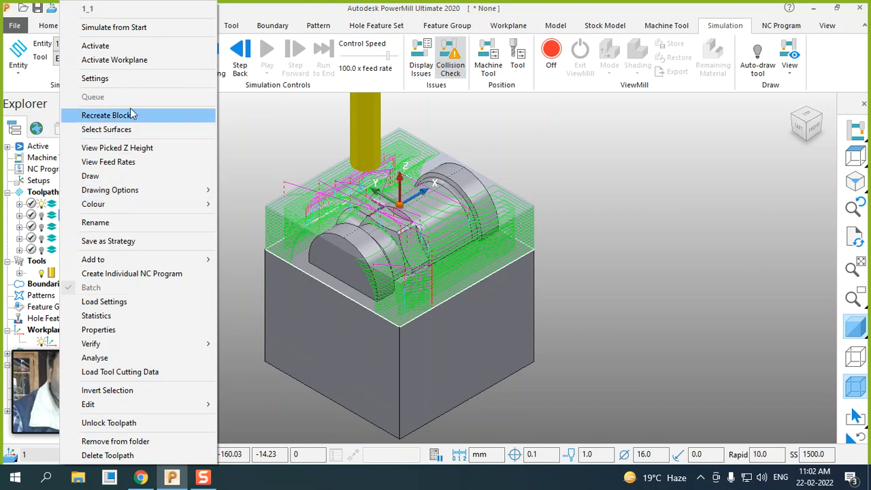
left_click(109, 315)
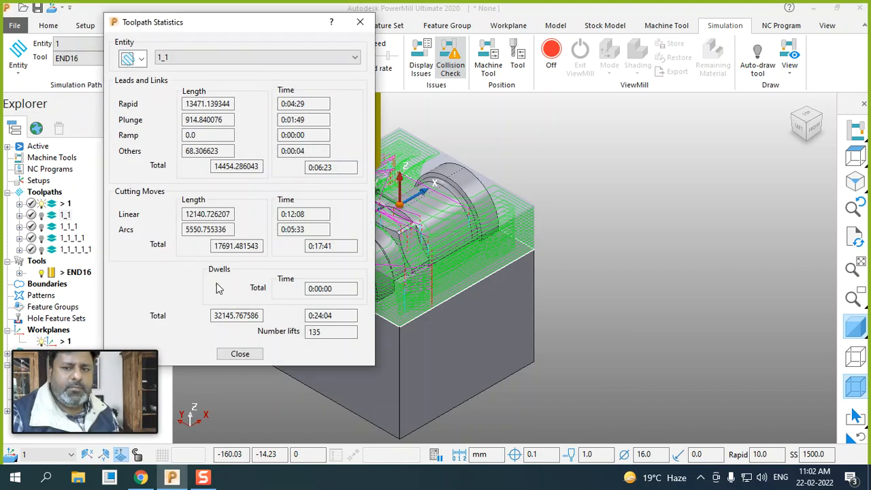
double_click(333, 315)
double_click(333, 331)
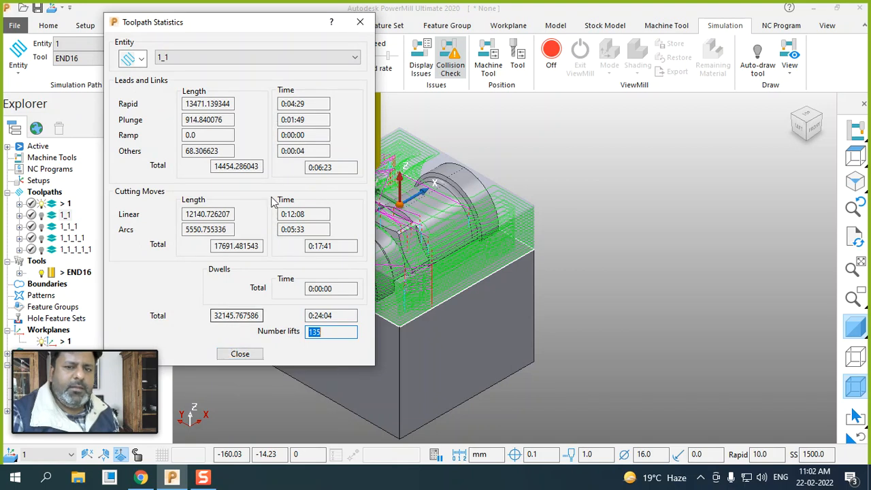
left_click(311, 106)
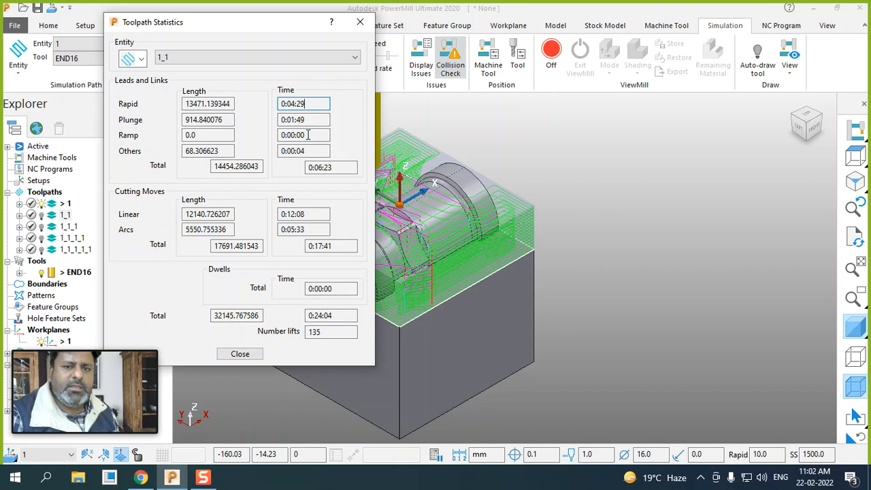
double_click(304, 154)
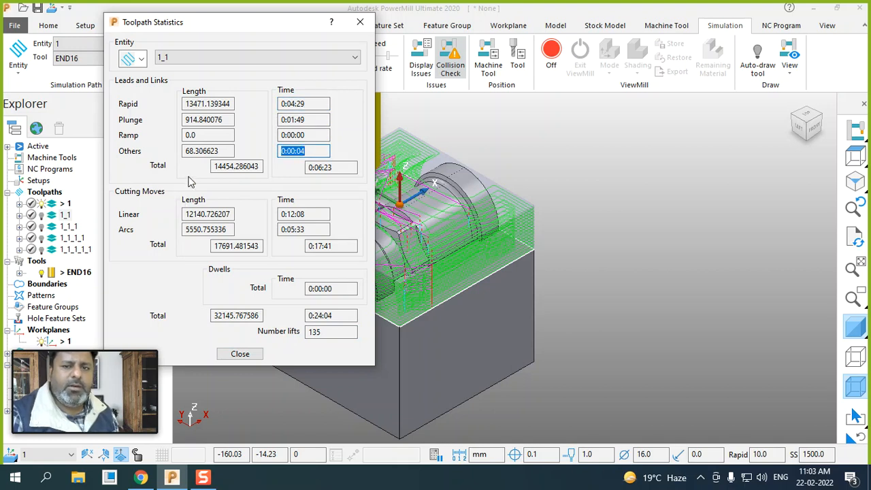
double_click(305, 215)
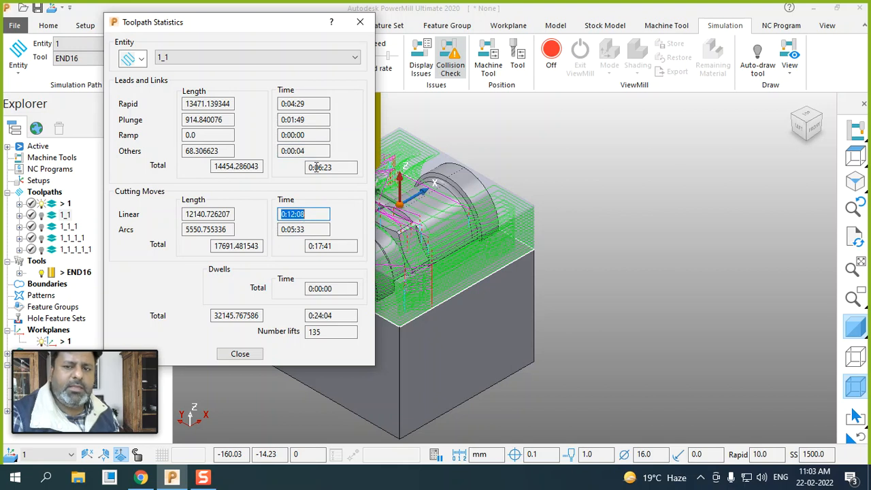
double_click(342, 170)
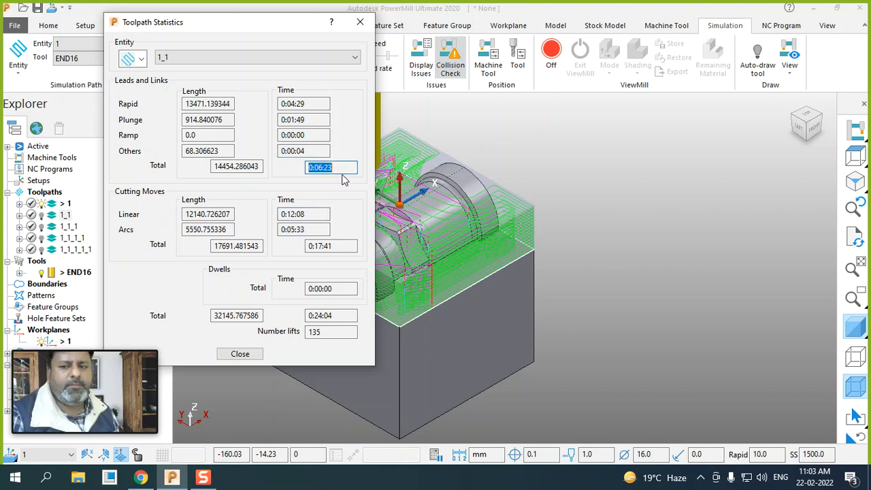
left_click(242, 355)
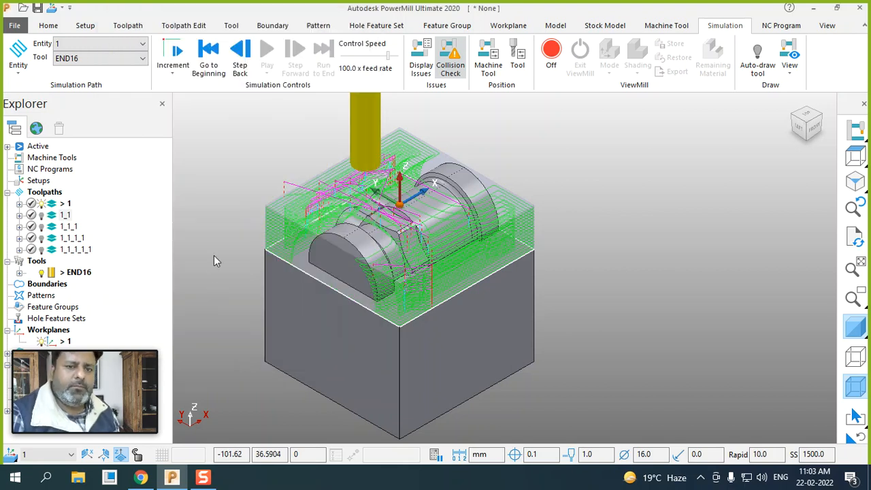
Step: Hide toolpath 1 to view the bare part, and briefly display toolpath 1_1_1_1_1 around it
left_click(42, 204)
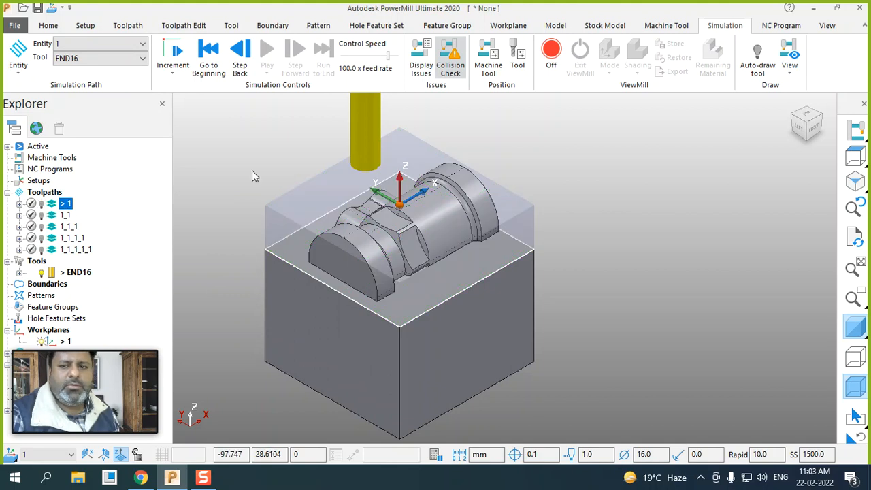
scroll(255, 176, "up", 3)
scroll(476, 158, "up", 2)
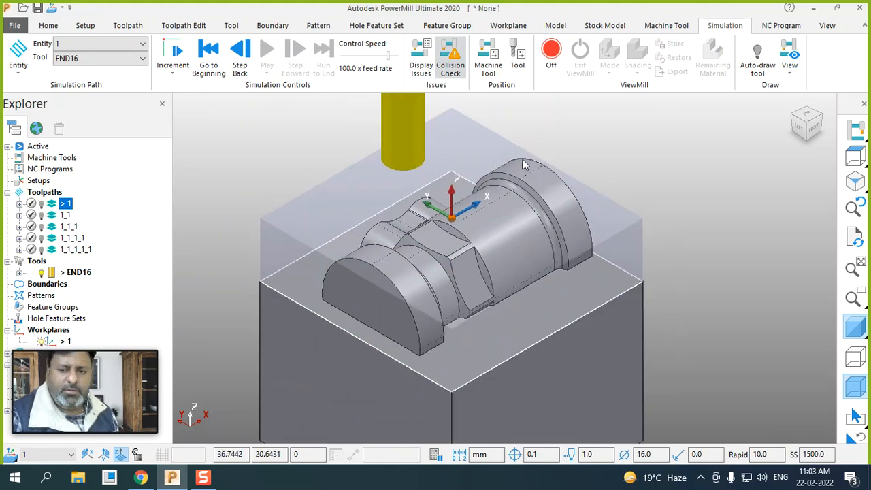
middle_click_drag(529, 154, 528, 152)
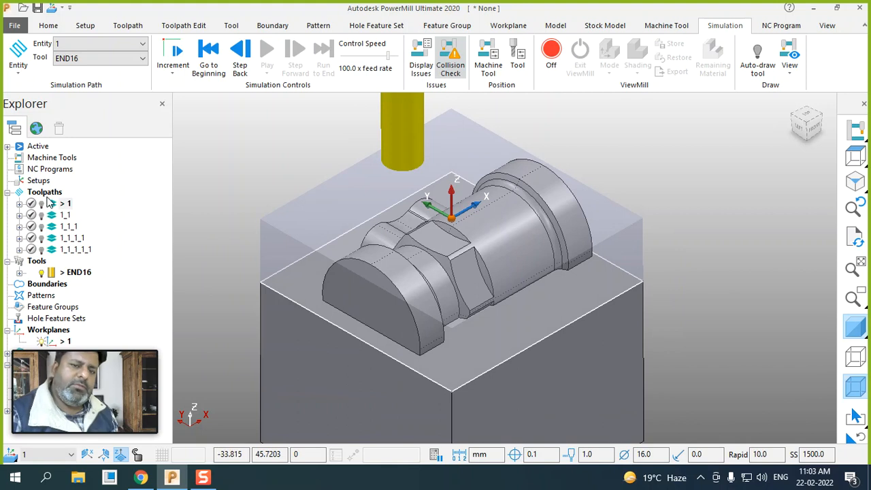
left_click(42, 250)
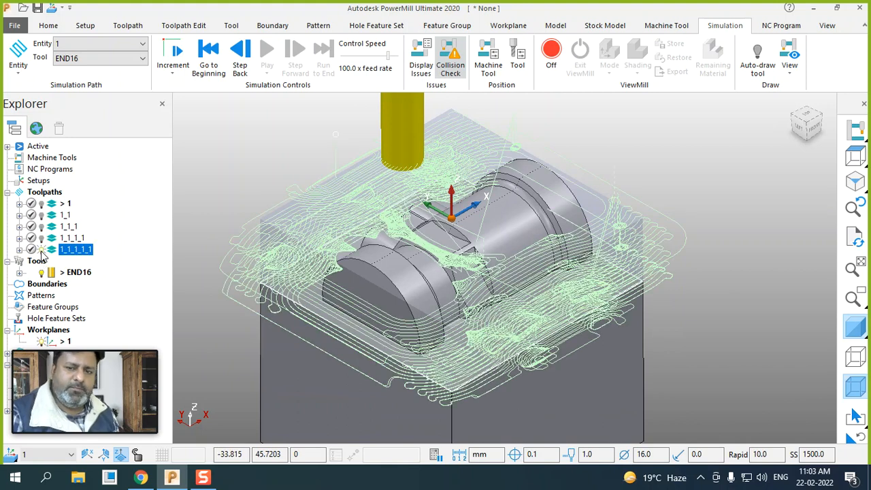
left_click(41, 250)
Step: Display and activate toolpath 1_1_1_1, and inspect its passes around the half-cylinder part
left_click(42, 239)
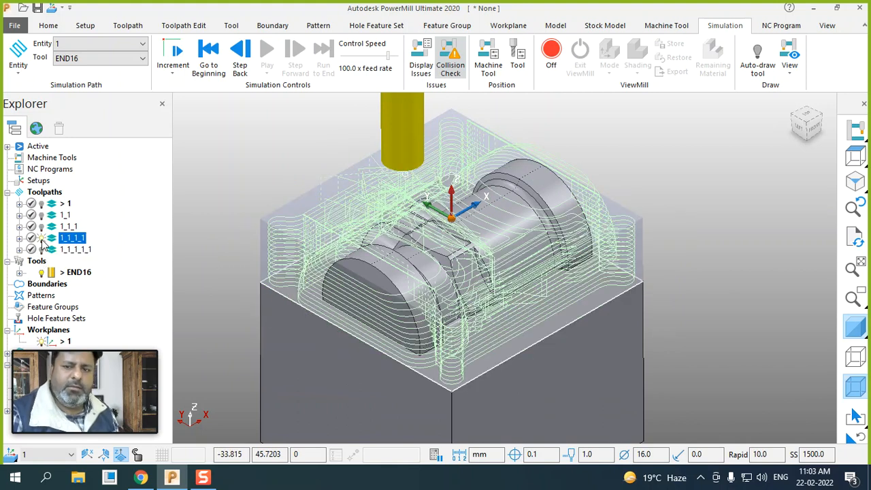
right_click(49, 242)
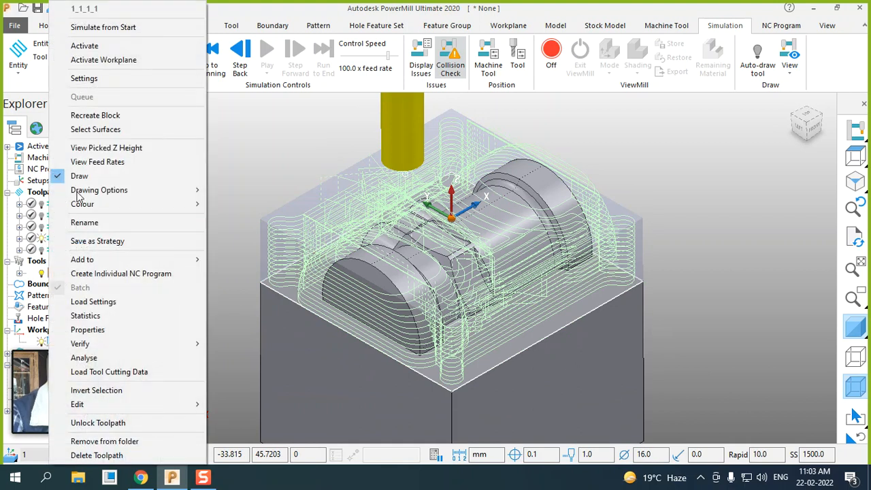
left_click(105, 46)
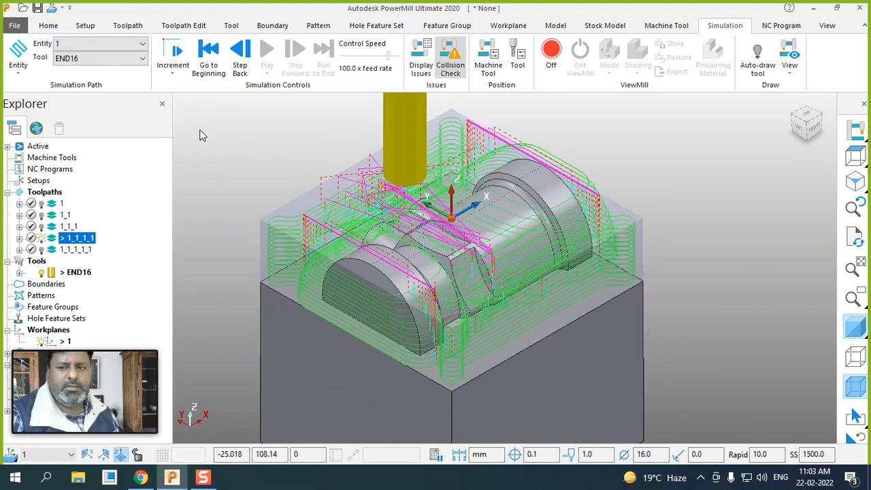
middle_click_drag(234, 179, 430, 253)
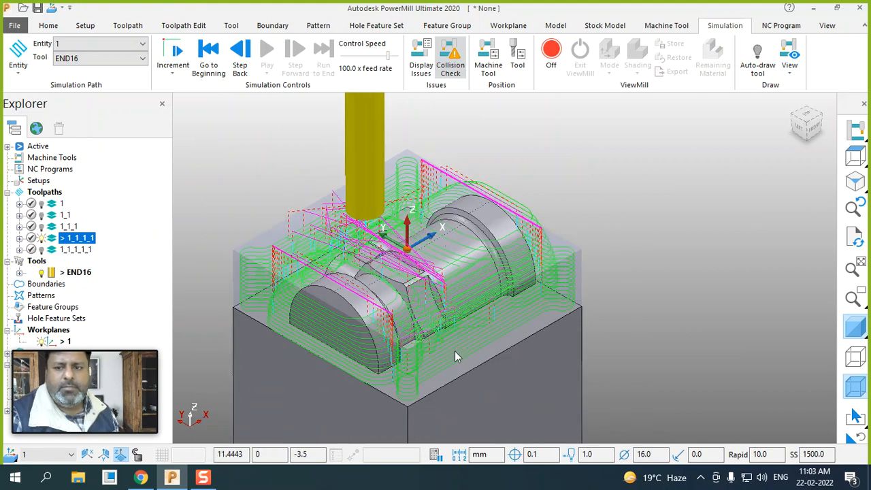
scroll(456, 353, "up", 3)
scroll(456, 354, "down", 2)
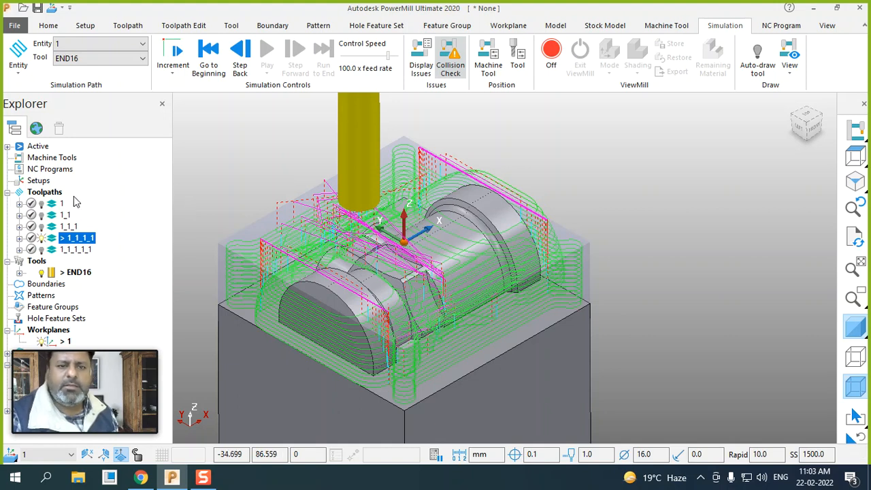
Step: Collapse the Tools, Toolpaths and Workplanes branches of the project tree
left_click(9, 261)
left_click(8, 193)
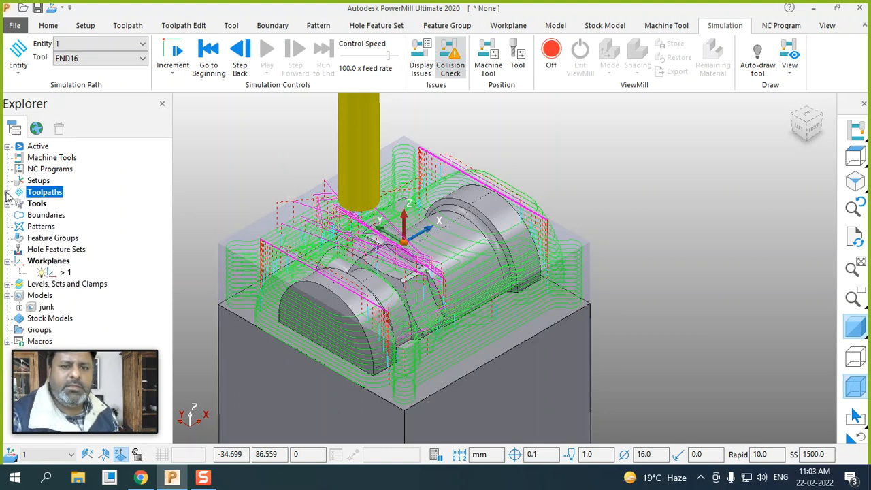
left_click(8, 262)
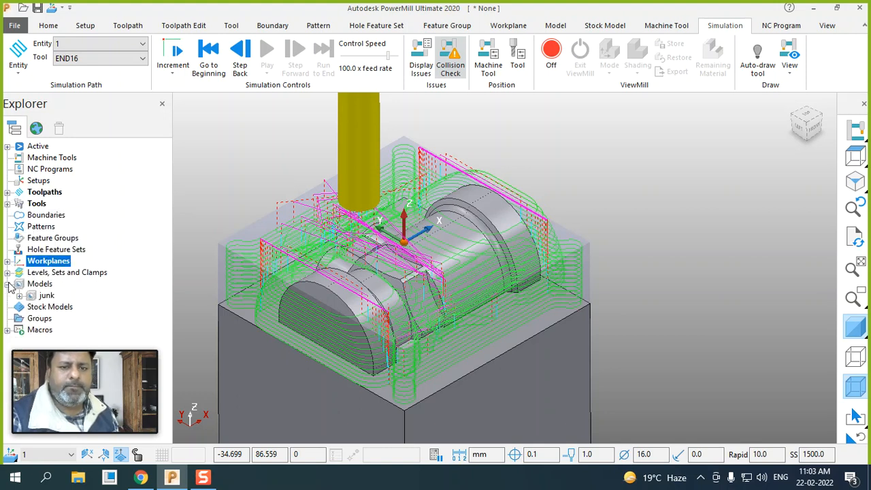